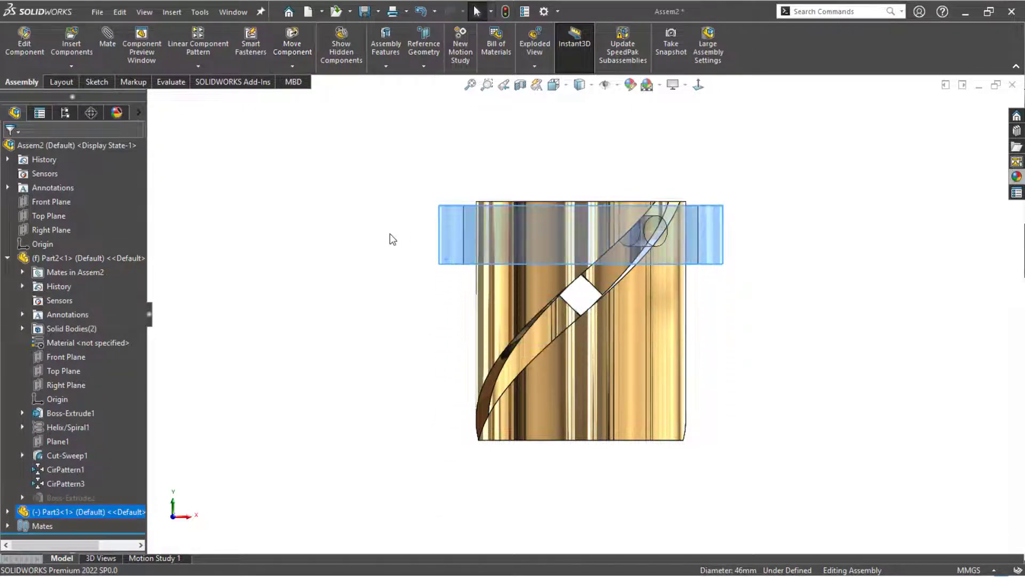
- Examine the ring and the slotted cylinder in the reference assembly from several viewing angles
middle_drag(390, 233, 396, 277)
key(f)
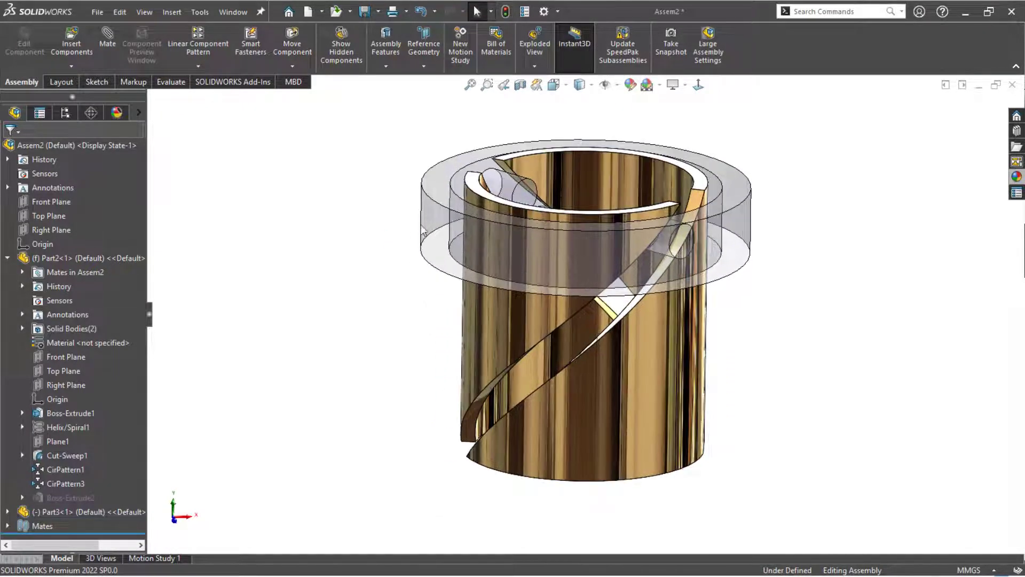
scroll(400, 139, down, 1)
scroll(384, 158, up, 1)
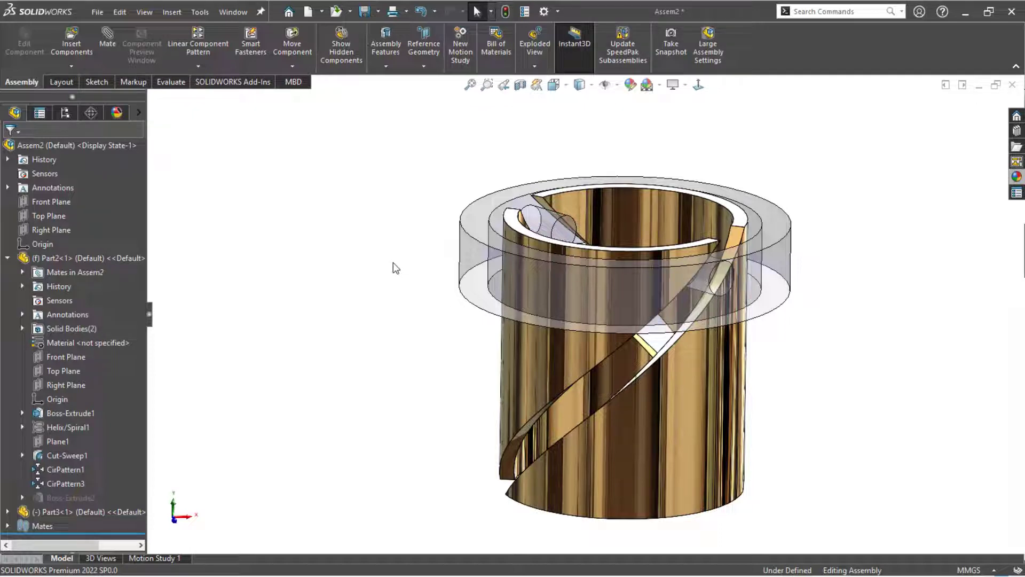
middle_drag(393, 262, 393, 296)
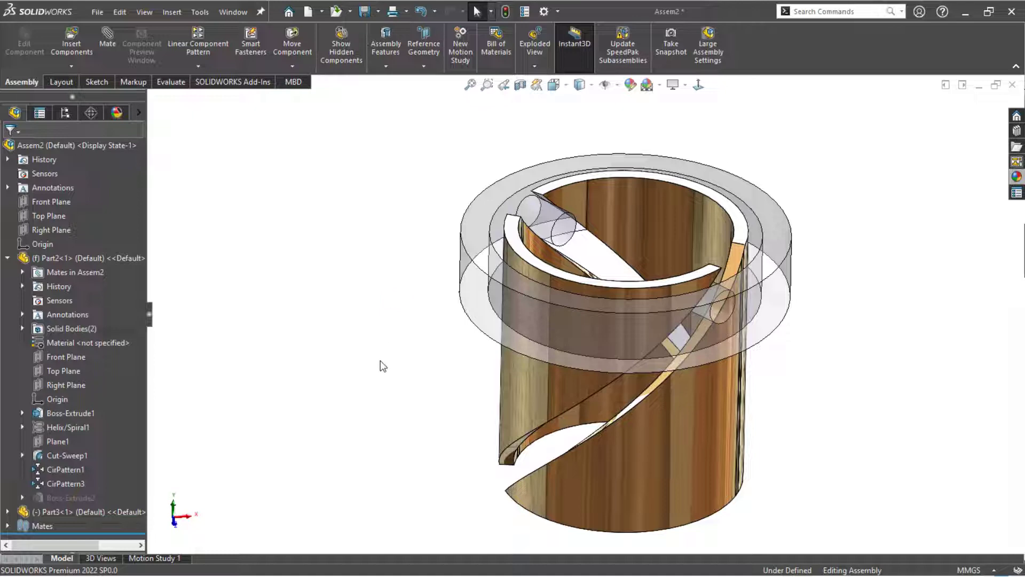
middle_drag(377, 344, 427, 353)
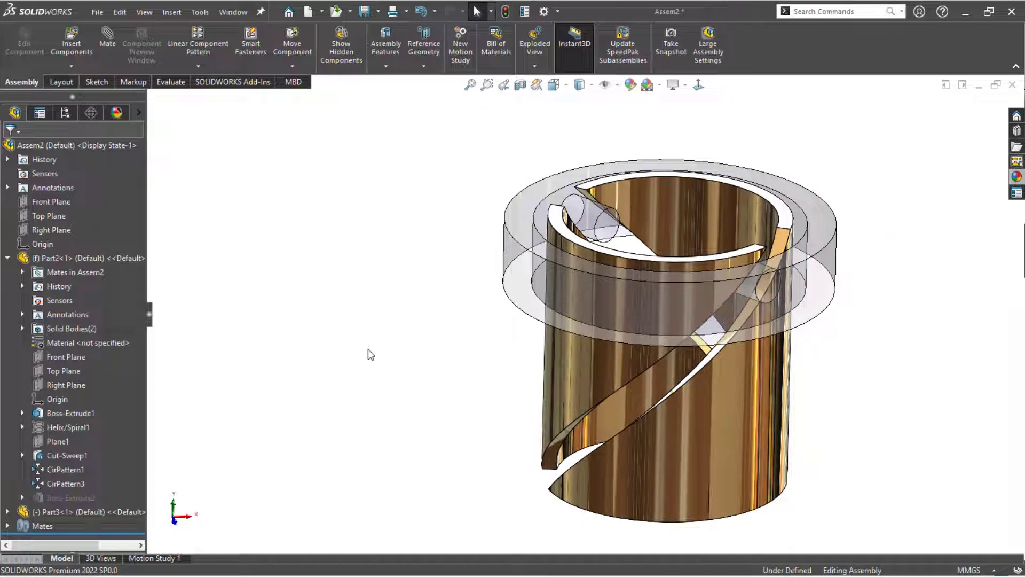
- Create a new part and start a sketch on the Top Plane
key(ctrl+n)
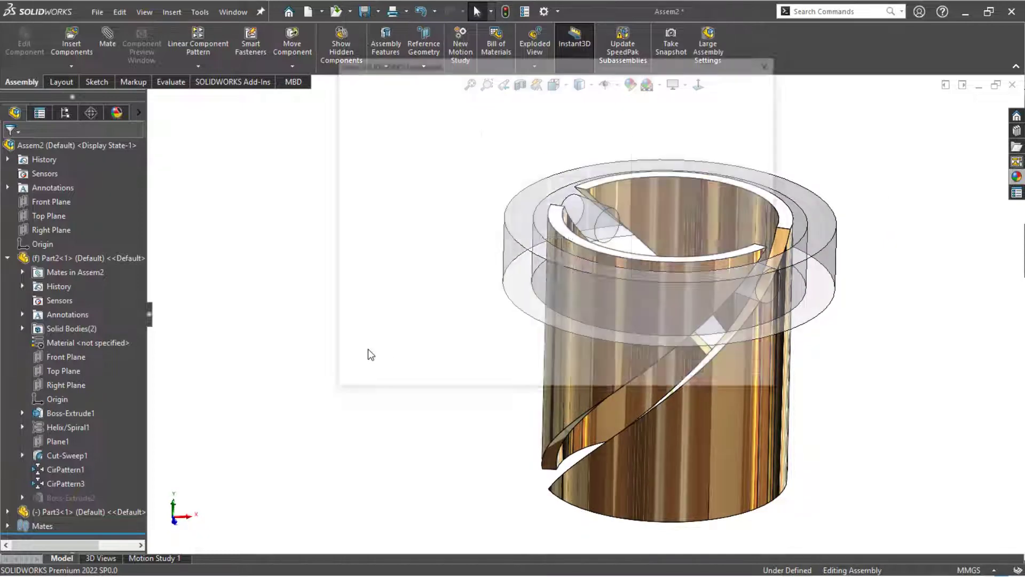
click(614, 365)
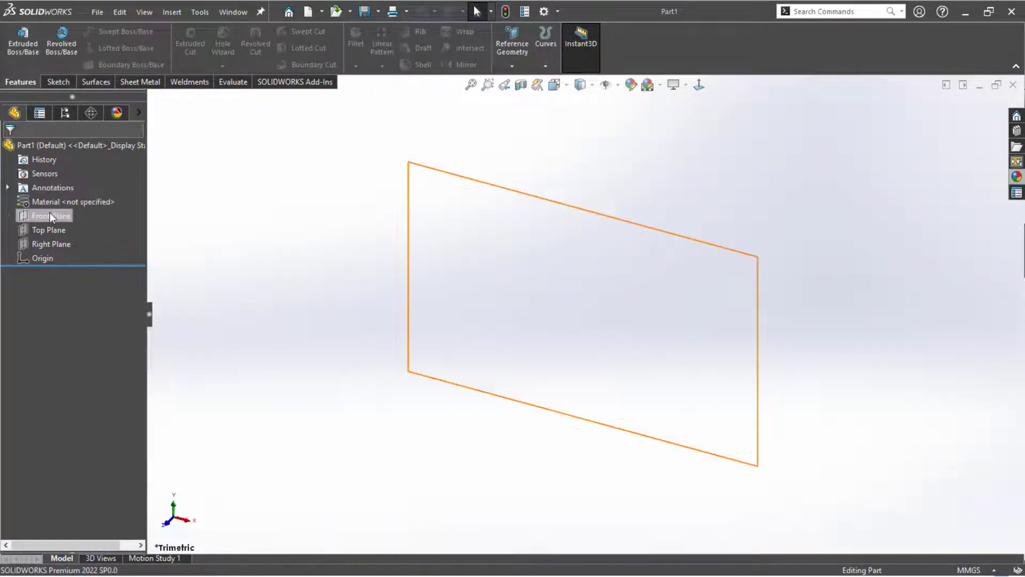
click(50, 214)
click(42, 229)
click(65, 217)
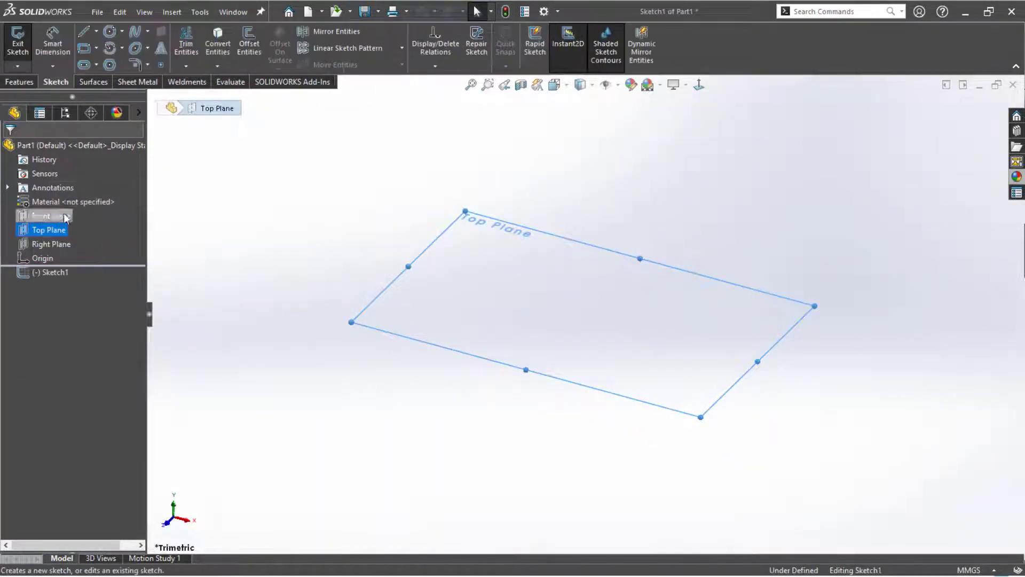
- Draw a 30 mm diameter circle centred on the origin
click(261, 272)
key(c)
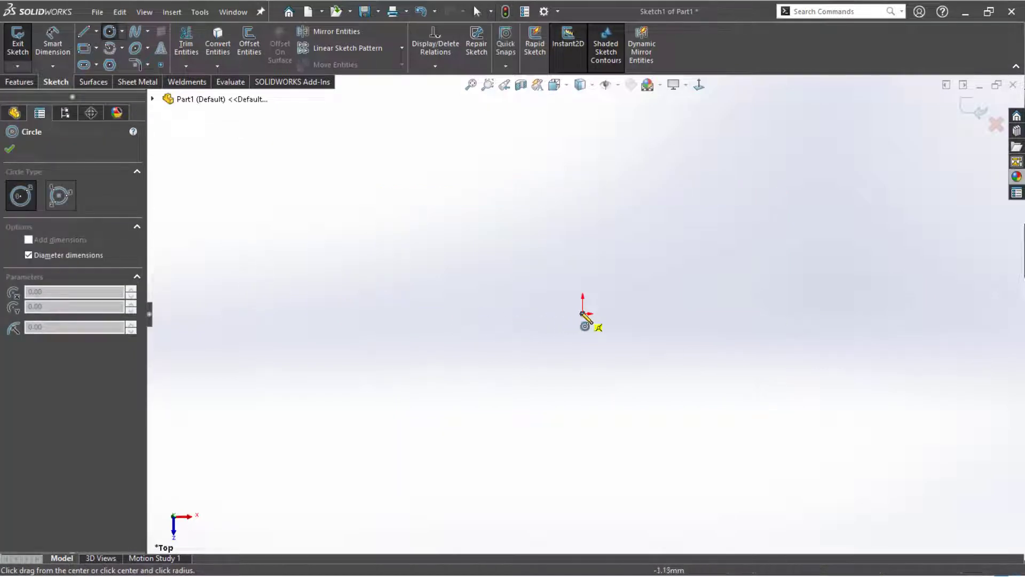
click(583, 315)
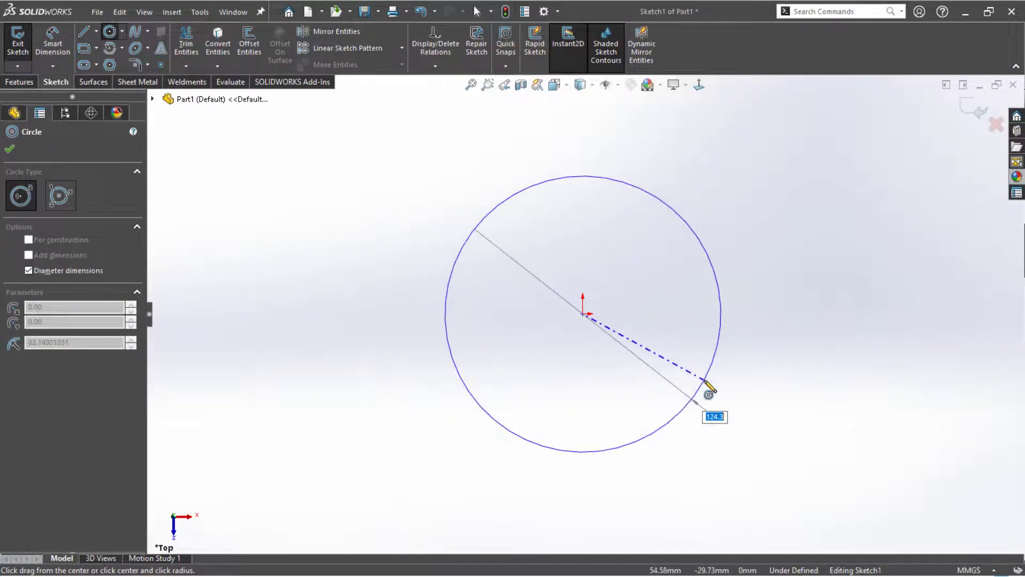
text(30)
key(Return)
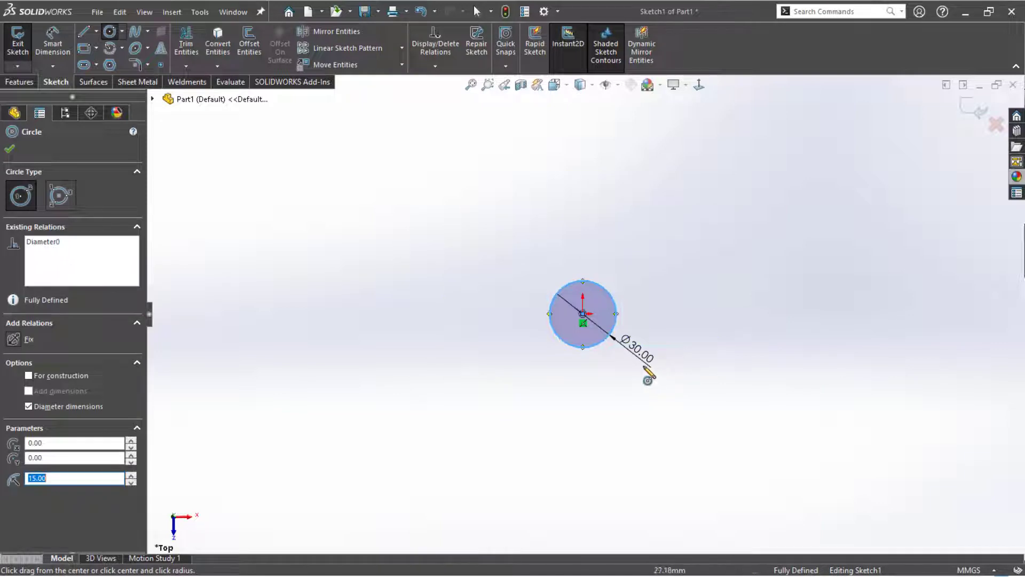
scroll(620, 321, down, 3)
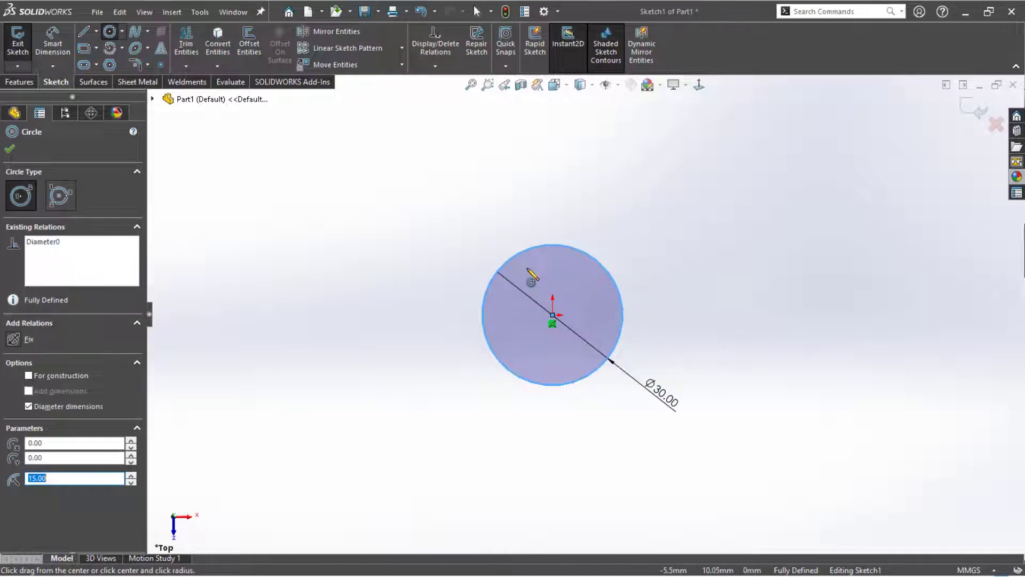
key(Escape)
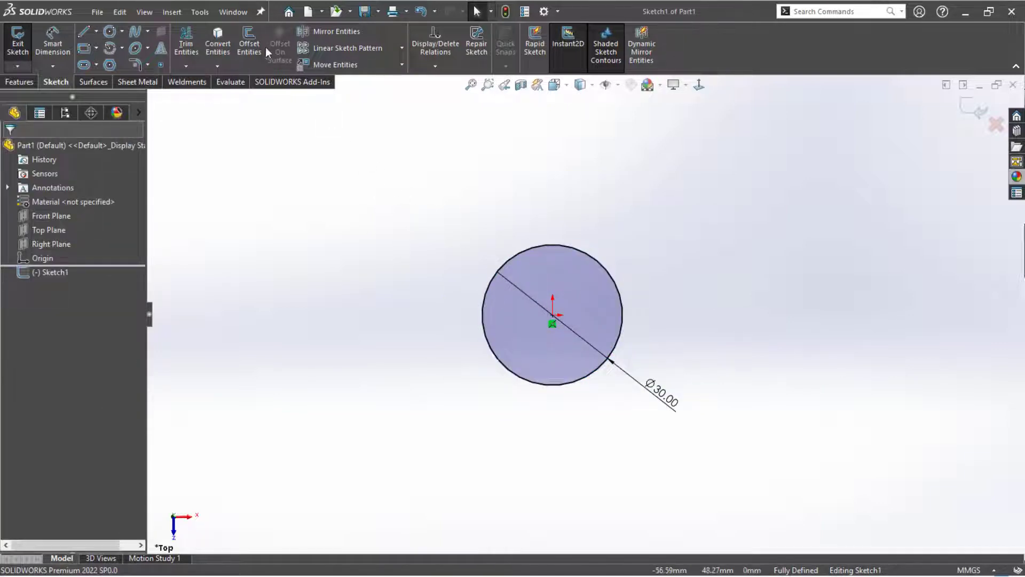
- Offset the circle inward by reversing the offset direction to form a ring profile, and exit the sketch
click(248, 46)
click(507, 261)
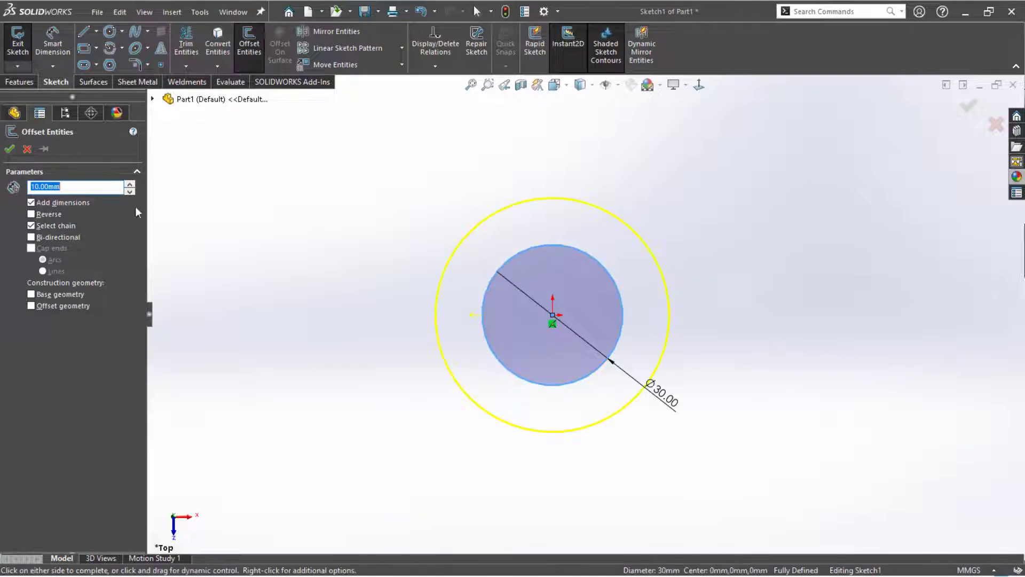
key(Return)
click(46, 213)
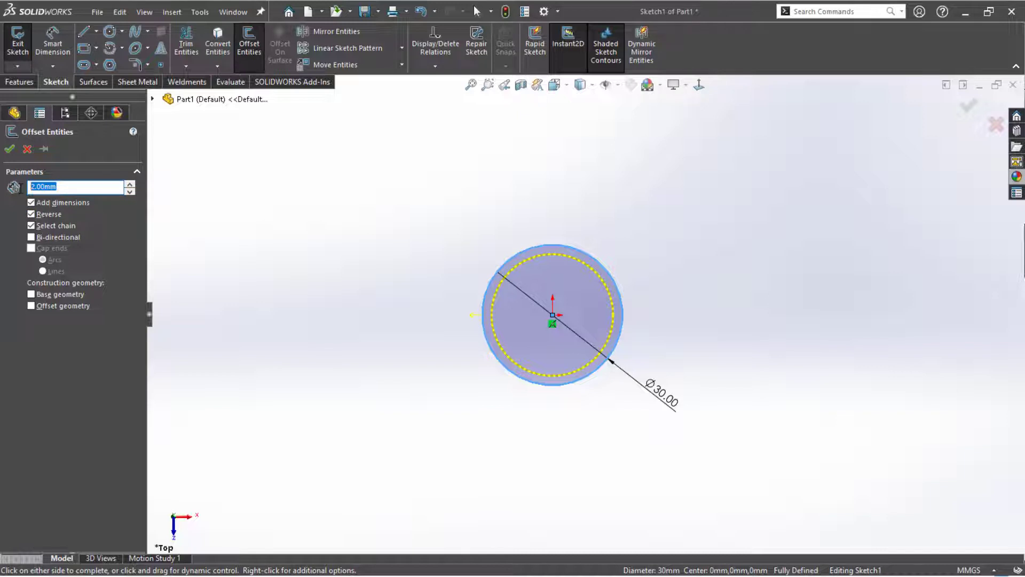
key(Return)
click(10, 148)
middle_drag(410, 350, 406, 217)
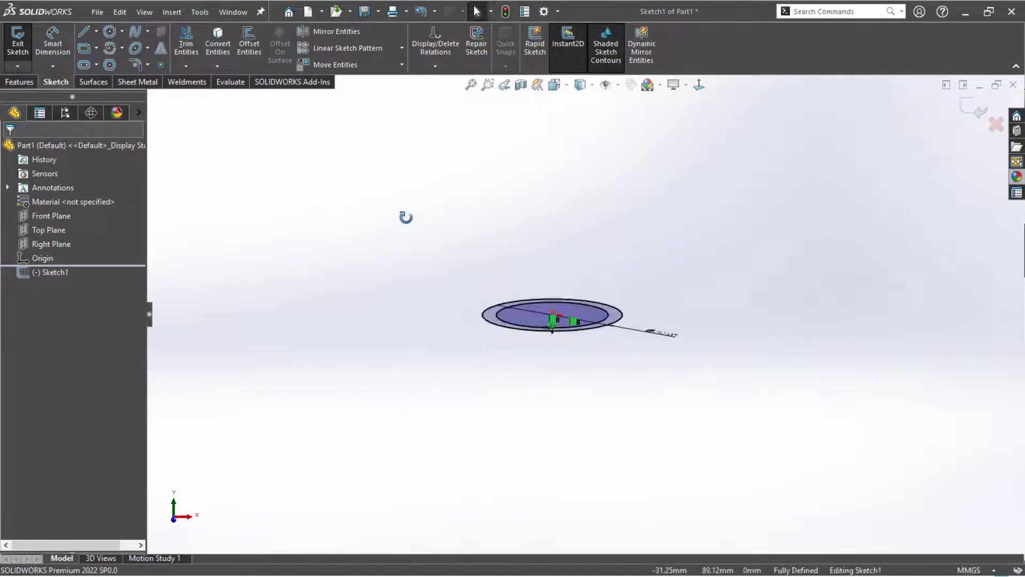
double_click(410, 220)
- Extrude the ring profile upward into a hollow cylinder
middle_drag(523, 350, 511, 336)
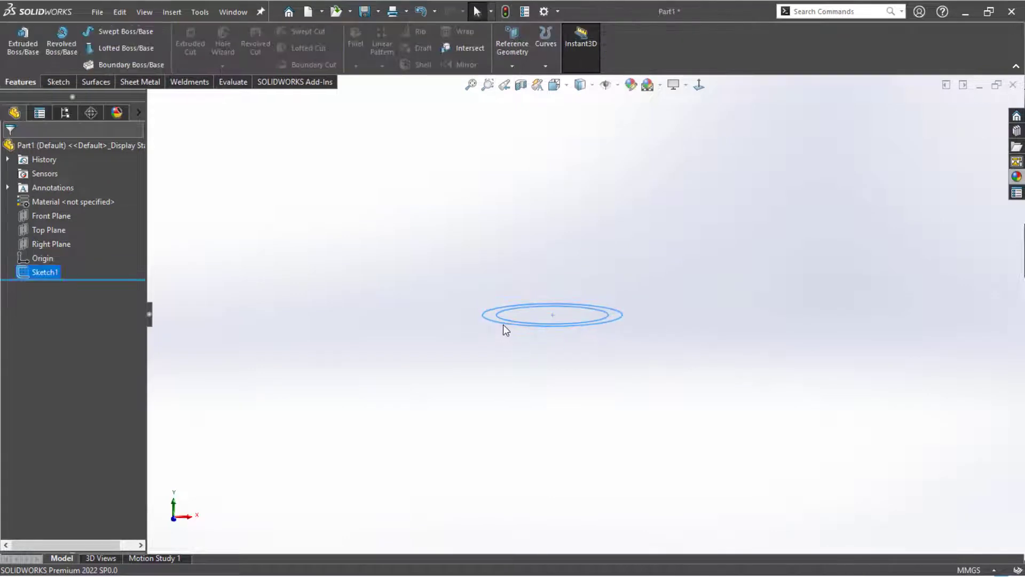
click(502, 325)
click(502, 322)
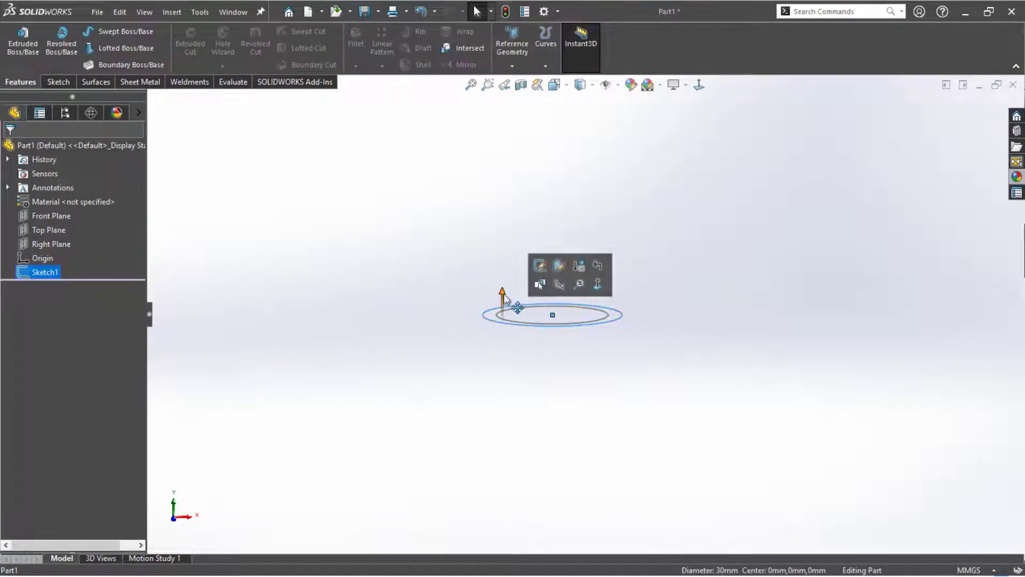
mouse_move(502, 288)
mouse_down()
mouse_move(517, 248)
mouse_move(518, 112)
mouse_move(507, 105)
mouse_up()
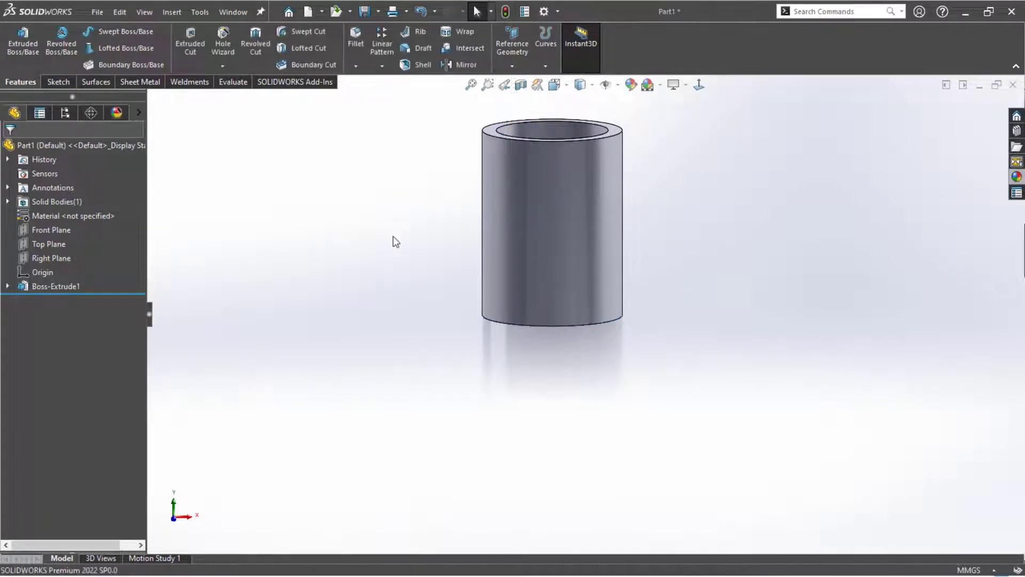
key(f)
- Start a Helix/Spiral on the cylinder's bottom annular face, using its converted outer edge as the base circle
middle_drag(393, 237, 350, 338)
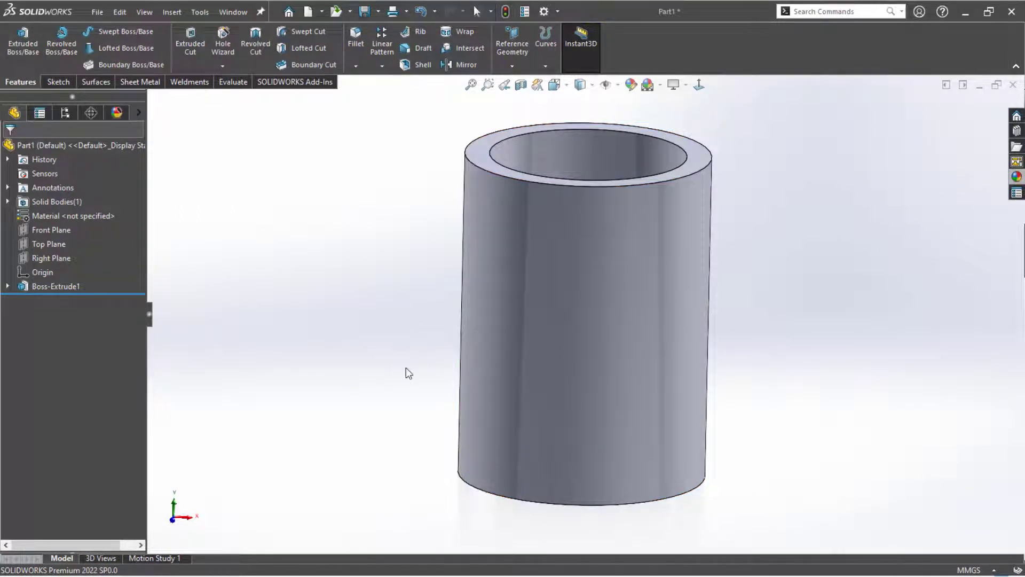
middle_drag(407, 371, 408, 294)
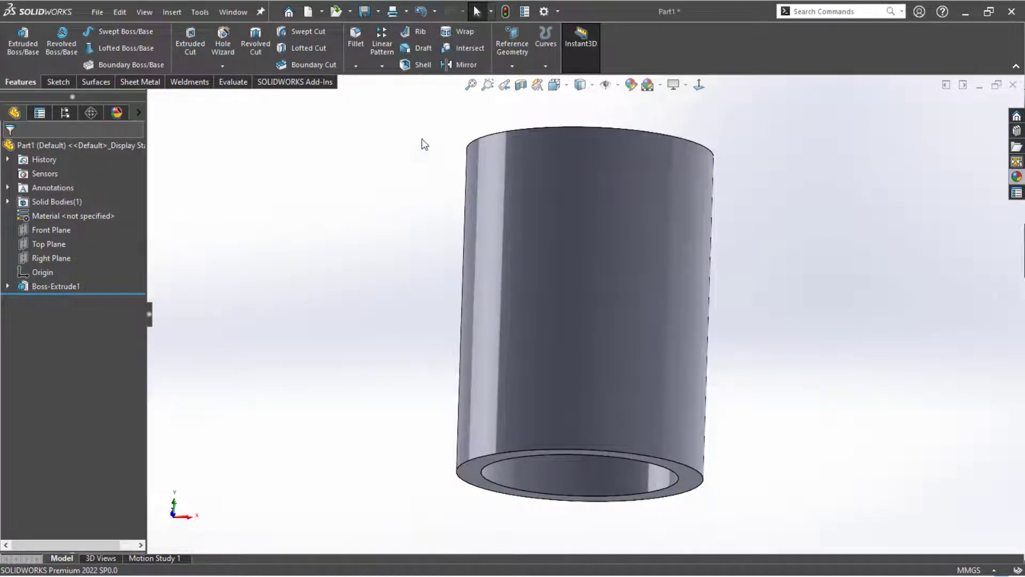
click(545, 66)
click(558, 158)
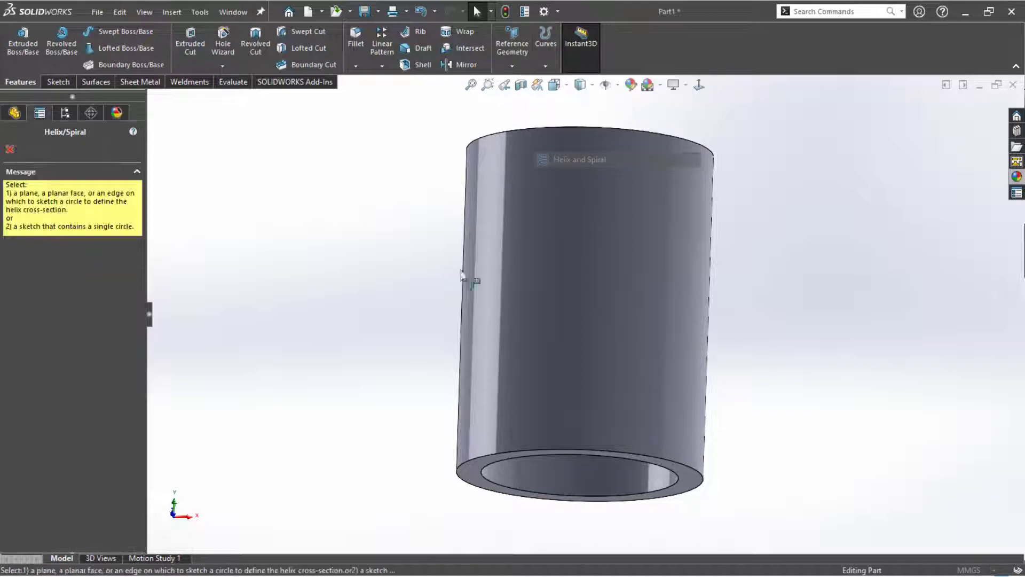
click(468, 469)
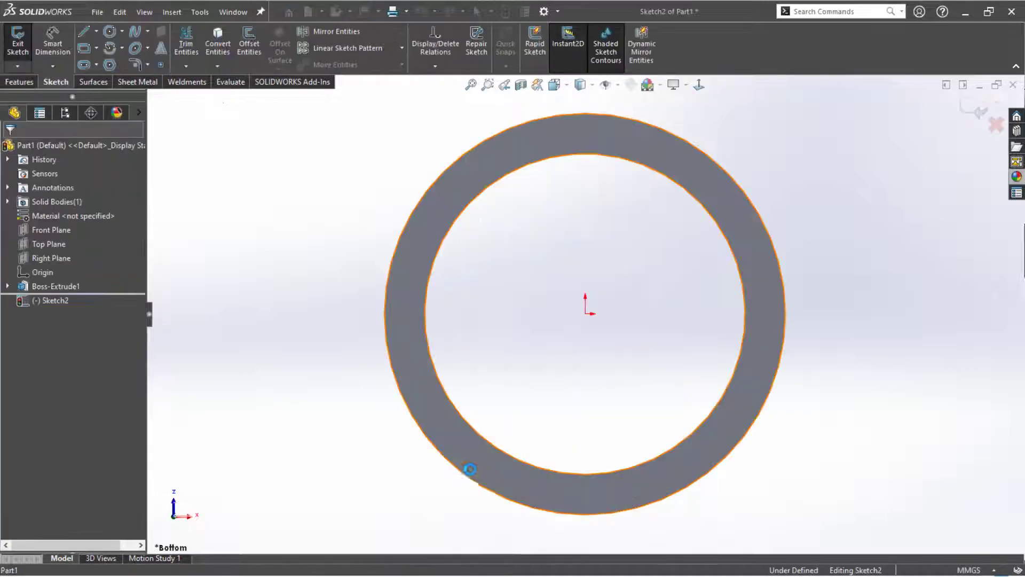
click(386, 292)
key(s)
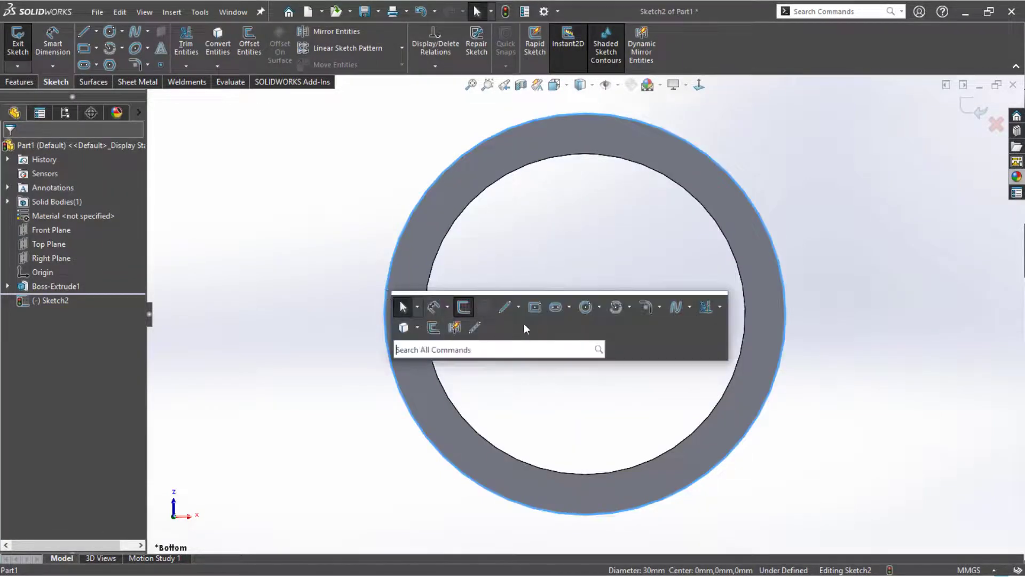
click(403, 329)
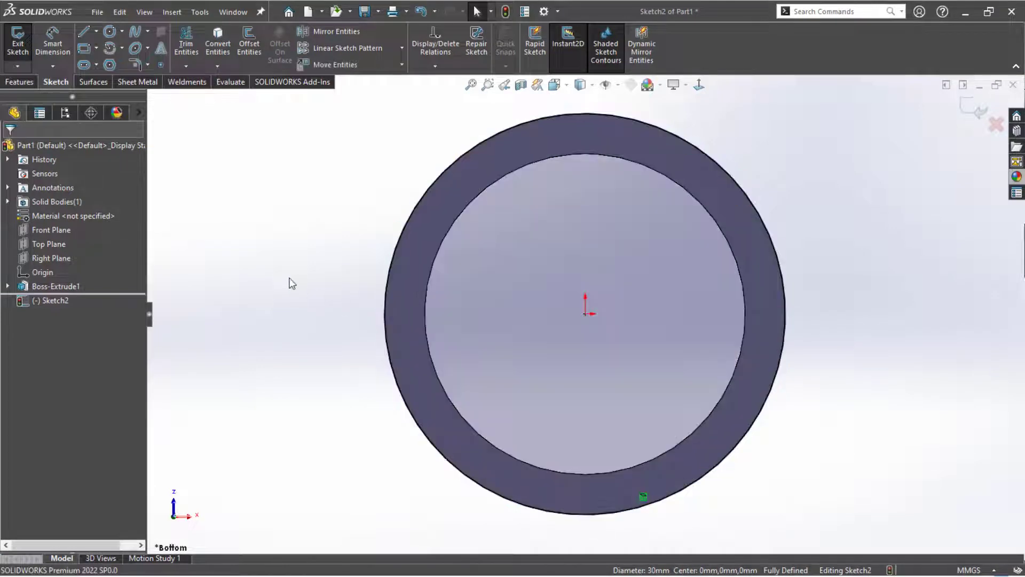
scroll(309, 259, up, 2)
mouse_move(316, 250)
middle_down()
mouse_move(320, 384)
mouse_move(285, 490)
mouse_move(341, 519)
middle_up()
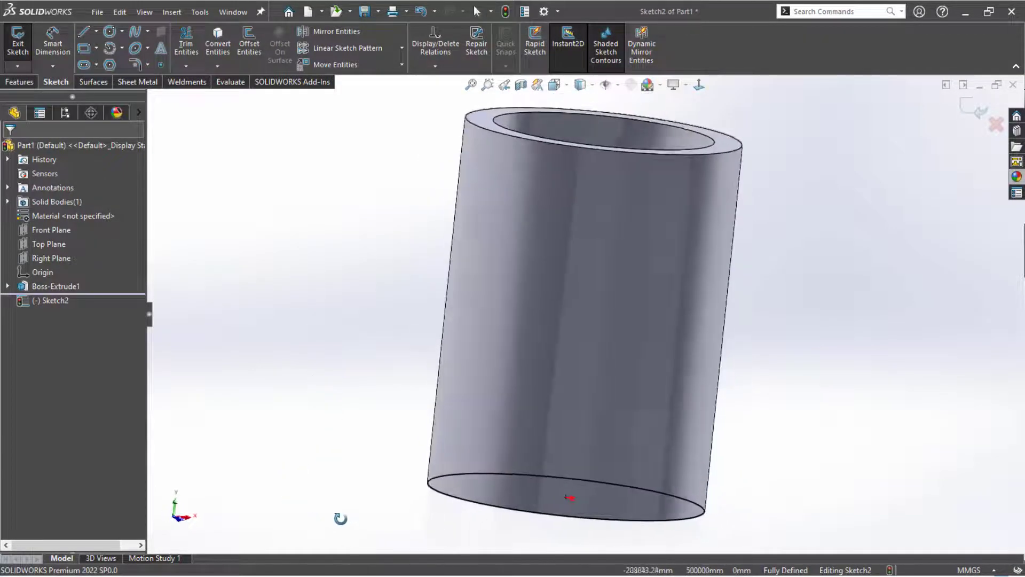
scroll(344, 437, up, 1)
double_click(345, 430)
- Create a constant-pitch clockwise helix in the reversed direction with 0.5 revolutions and a start angle of 269 degrees
mouse_move(351, 423)
middle_down()
mouse_move(370, 279)
mouse_move(355, 451)
mouse_move(393, 350)
mouse_move(385, 373)
mouse_move(374, 368)
middle_up()
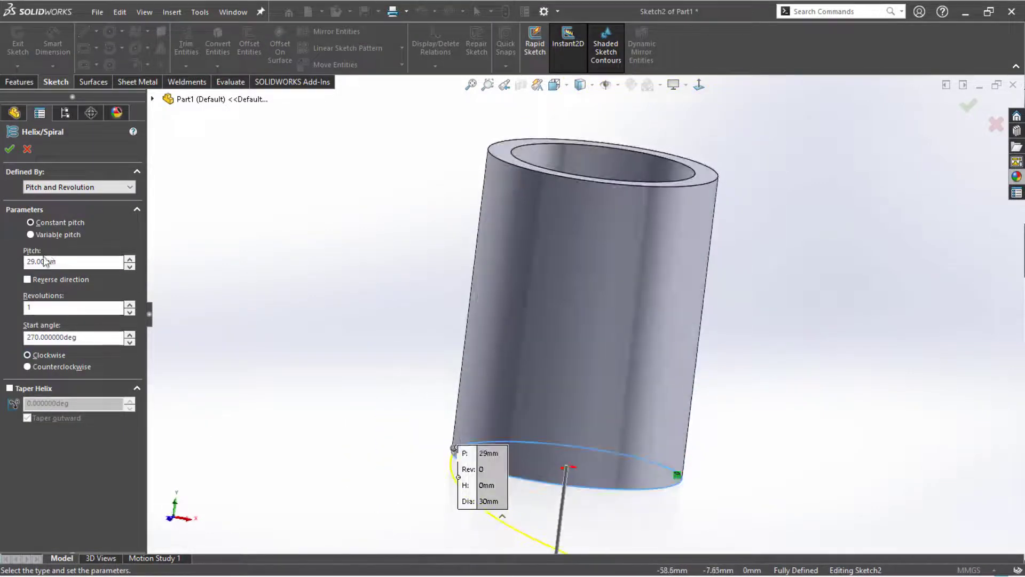
click(28, 279)
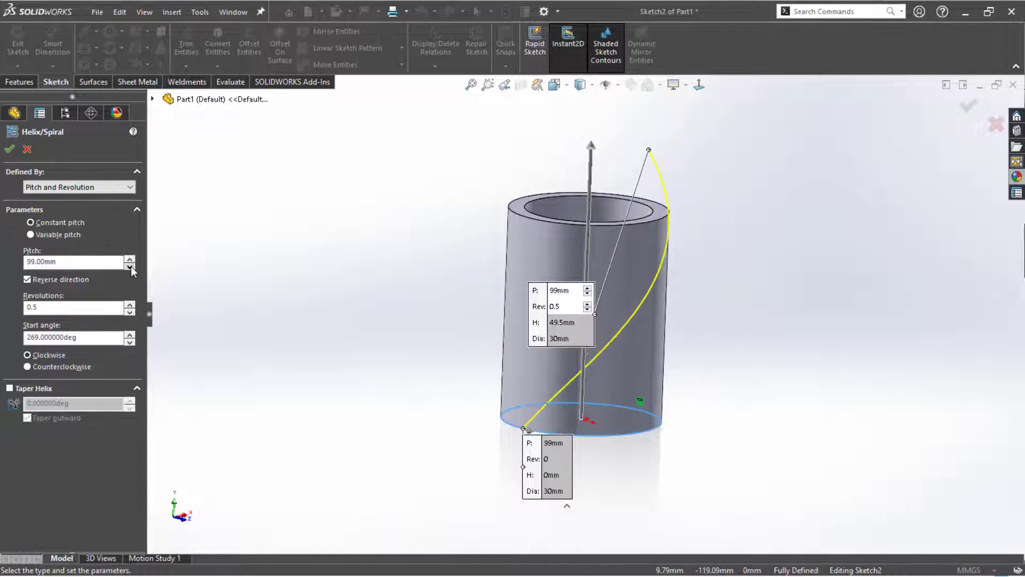
middle_drag(282, 298, 224, 302)
click(9, 149)
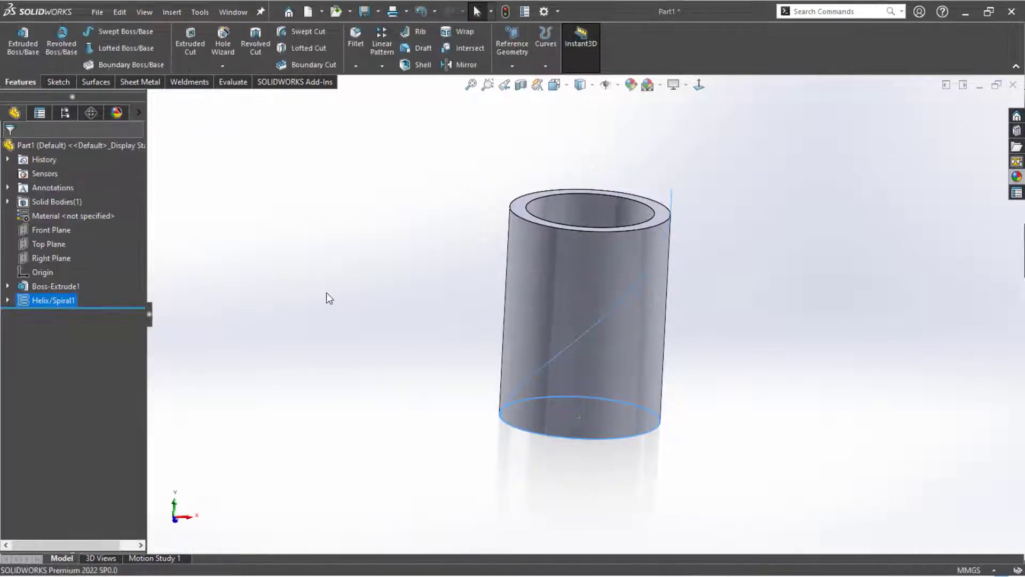
- Create a reference plane through the helix's lower endpoint and perpendicular to the helix curve
middle_drag(312, 357, 460, 322)
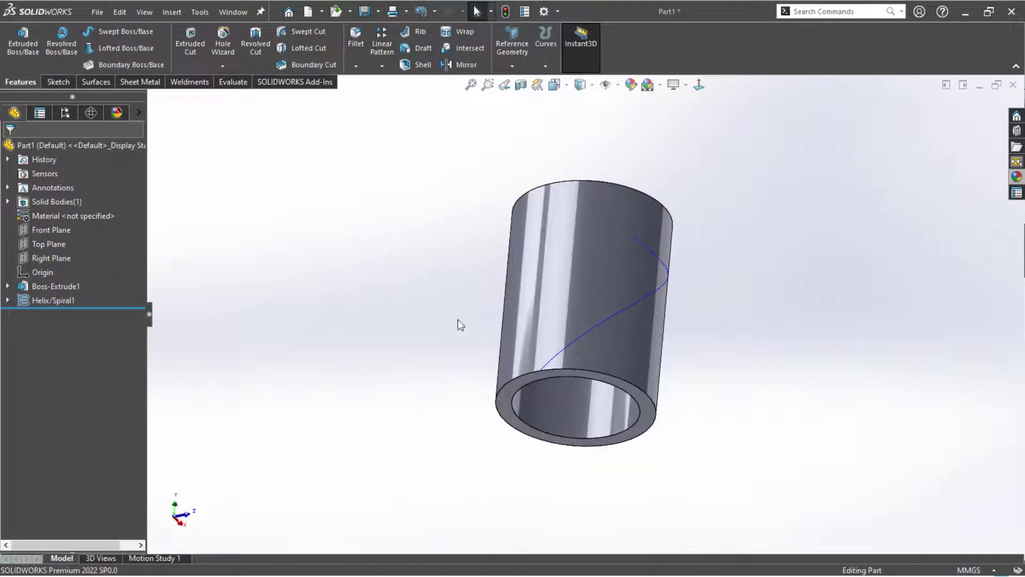
click(512, 65)
click(522, 80)
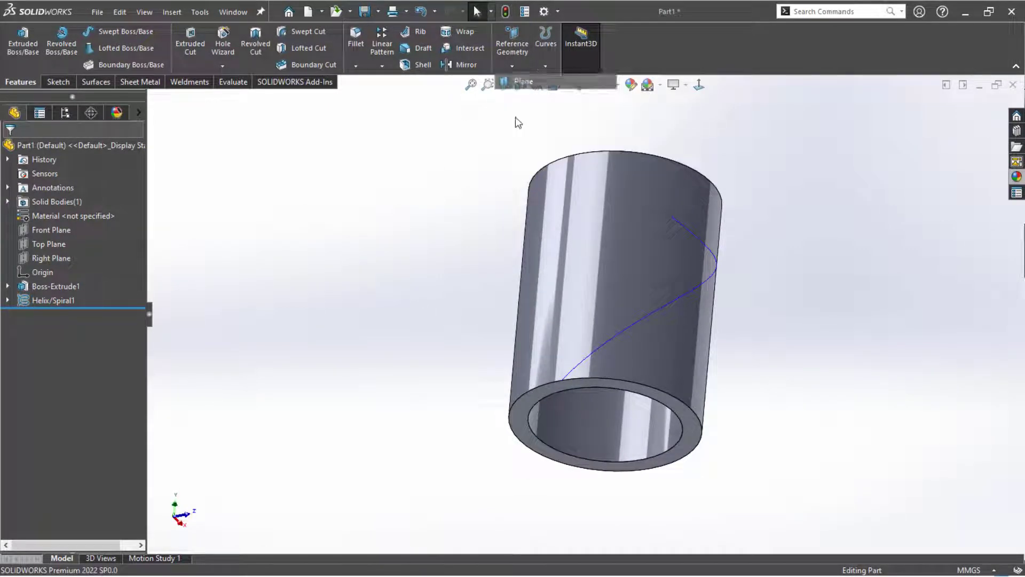
click(563, 380)
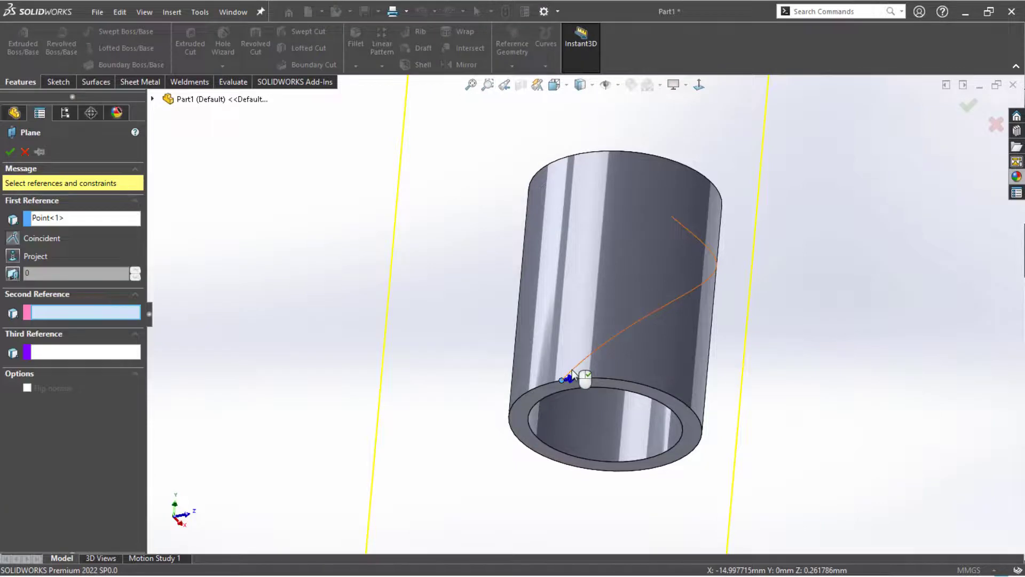
click(572, 369)
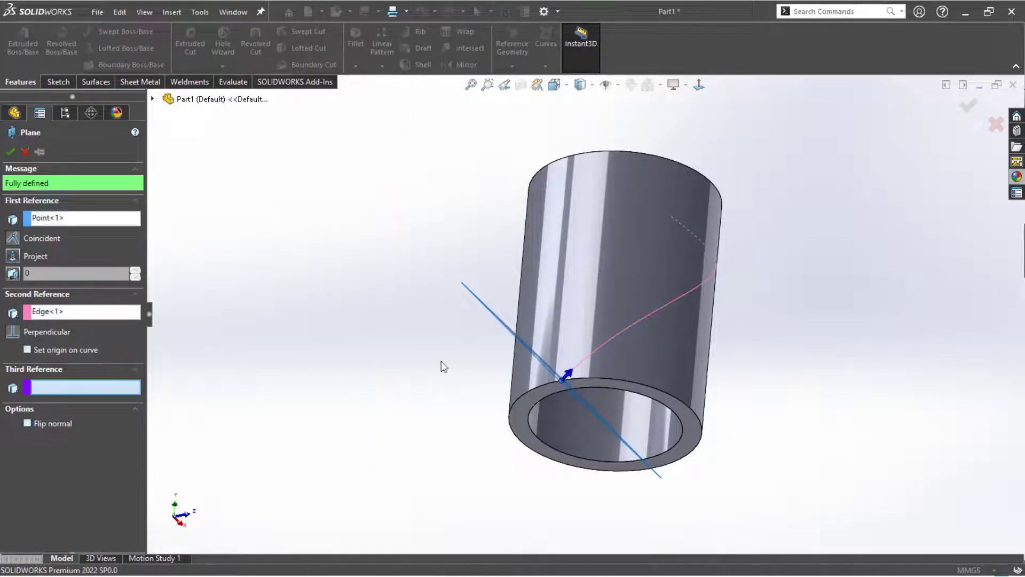
click(9, 152)
- Start a sketch on the new reference plane and place a sketch point at the helix's lower endpoint
middle_drag(300, 353, 438, 359)
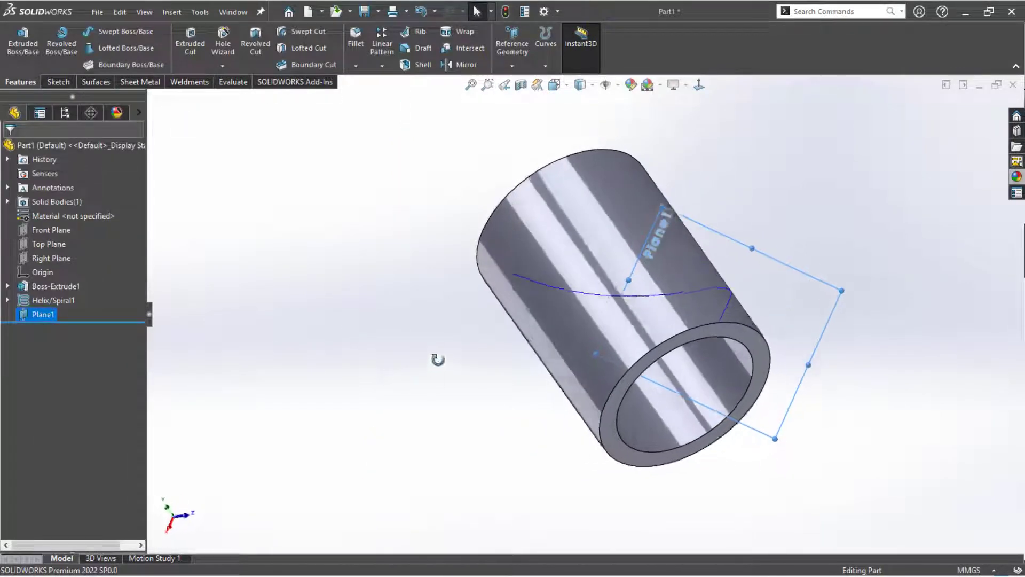
click(805, 277)
click(854, 233)
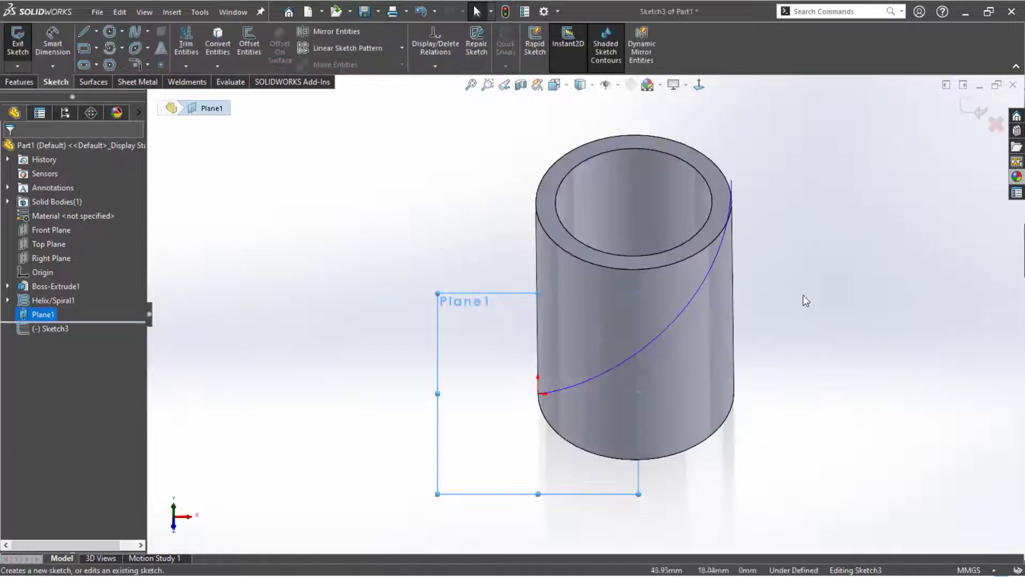
scroll(528, 395, down, 3)
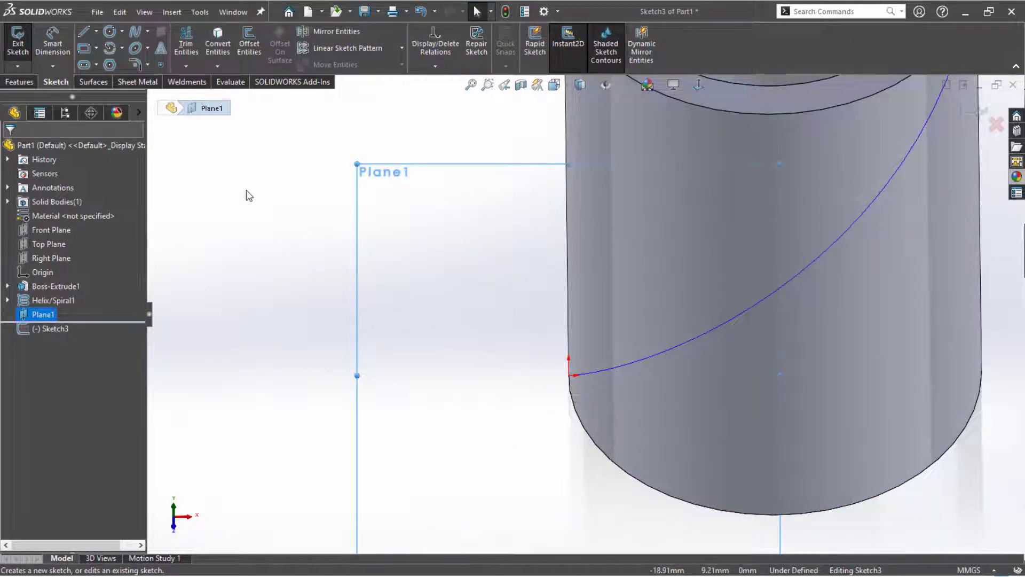
click(160, 64)
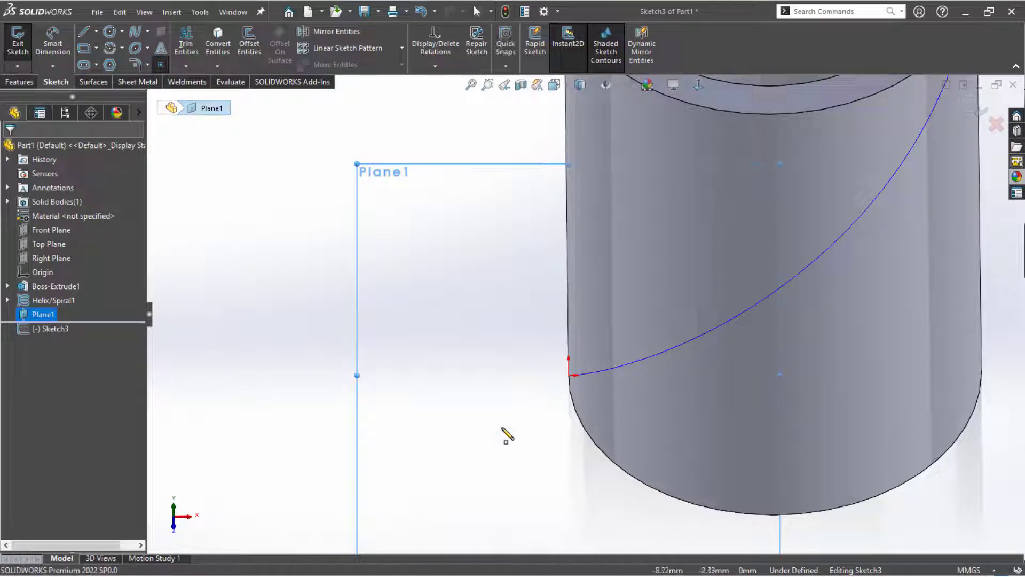
click(569, 376)
key(Escape)
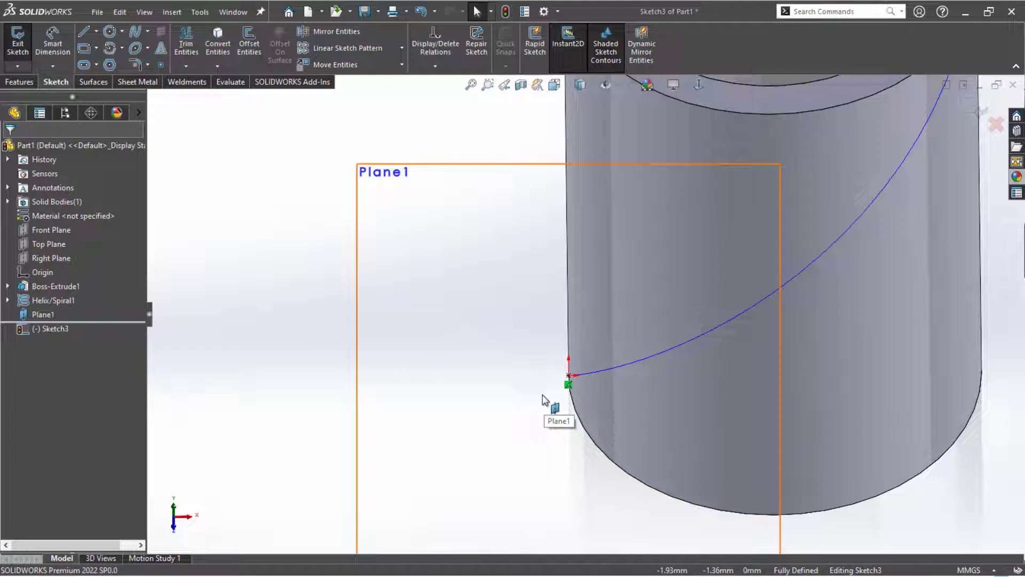
- Draw a corner rectangle about 8 mm wide and 2.8 mm high across the cylinder's outer edge, with its lower side along the sketch point
key(s)
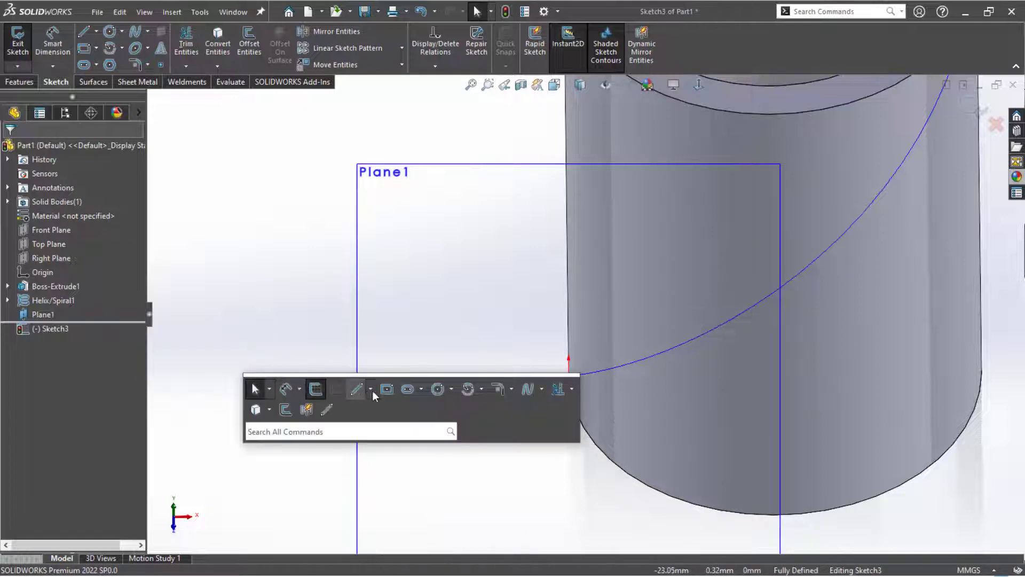
click(84, 48)
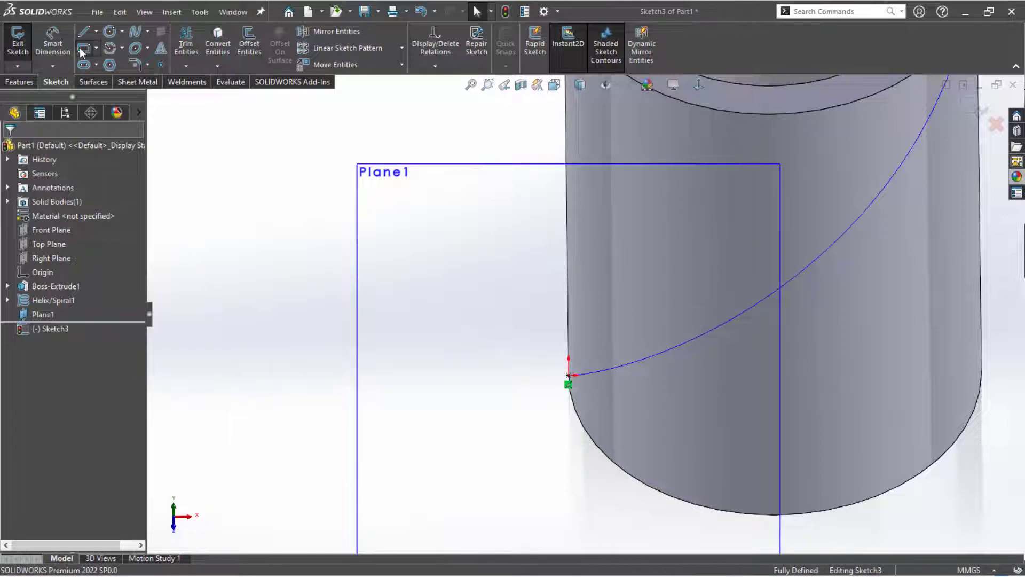
click(569, 375)
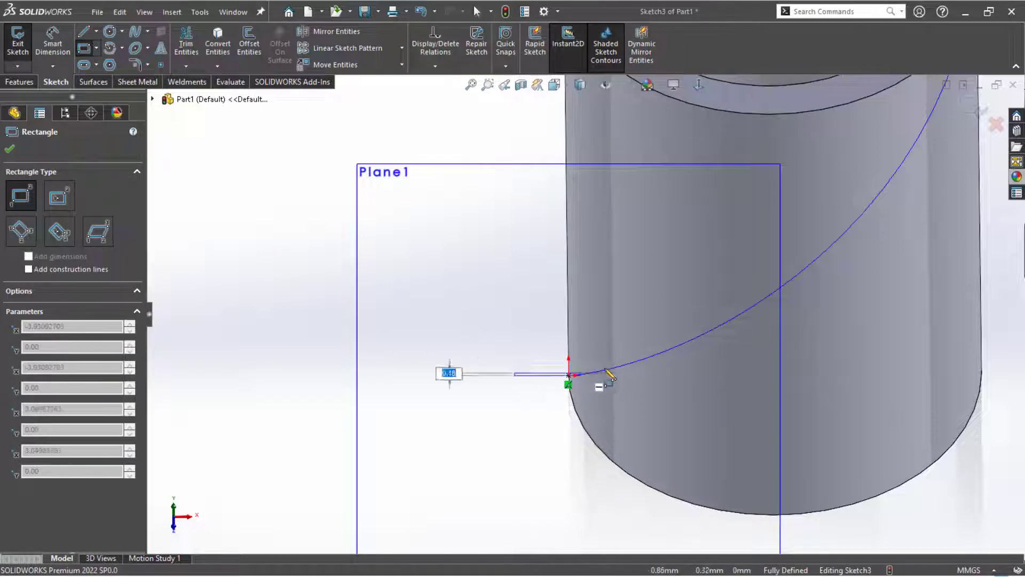
click(624, 337)
key(Escape)
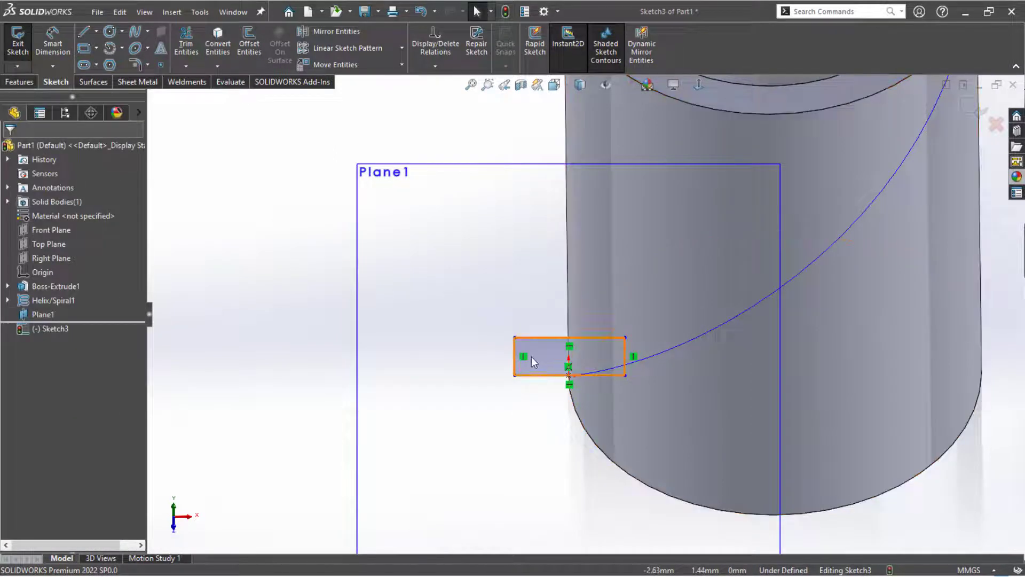
- Dimension the rectangle's height as 1.5 mm
key(d)
click(514, 360)
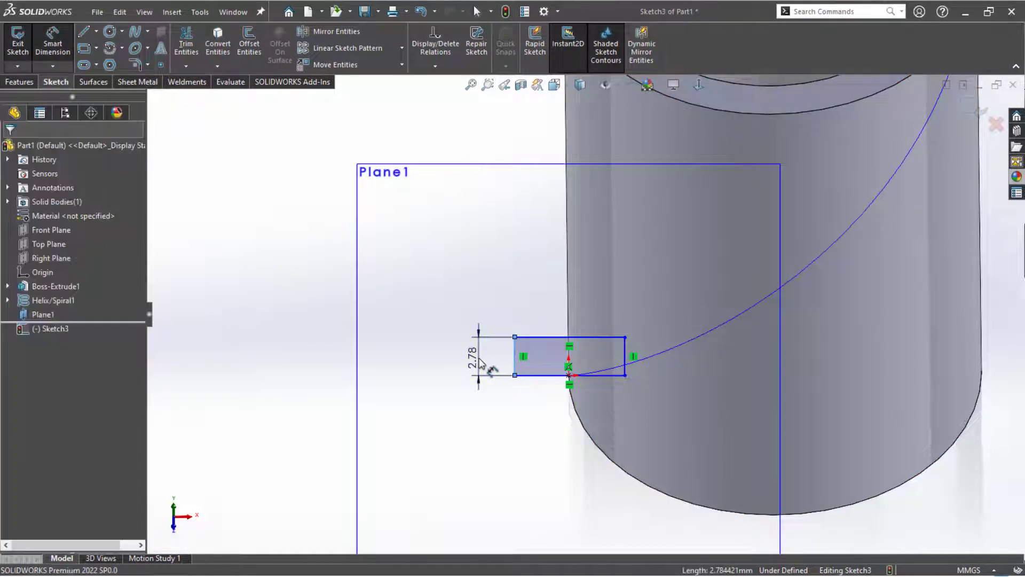
click(479, 362)
text(1.5)
key(Return)
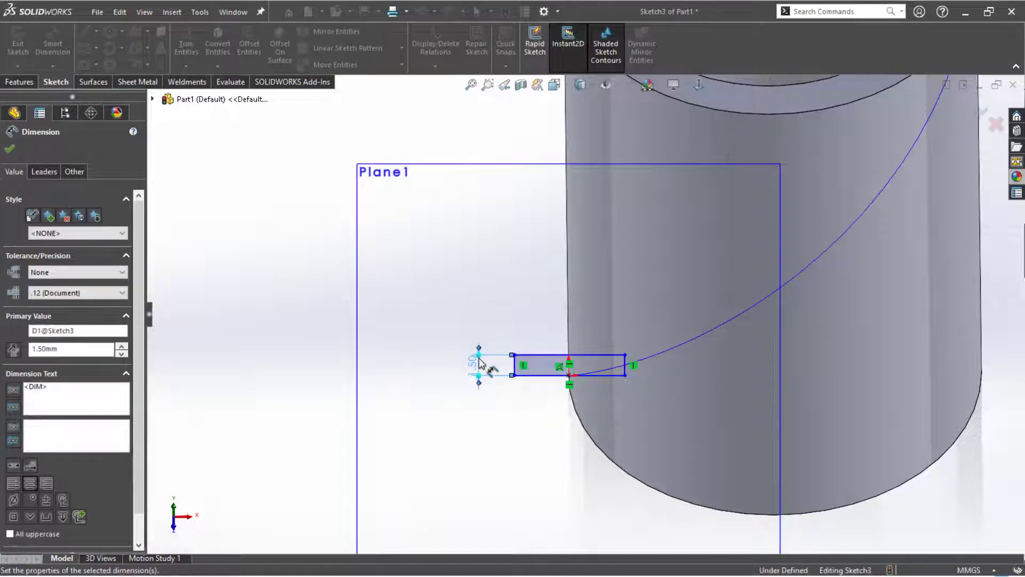
key(Escape)
- Move the rectangle's lower line off the sketch point, make the line coincident with that point, and exit the sketch
drag(556, 376, 555, 356)
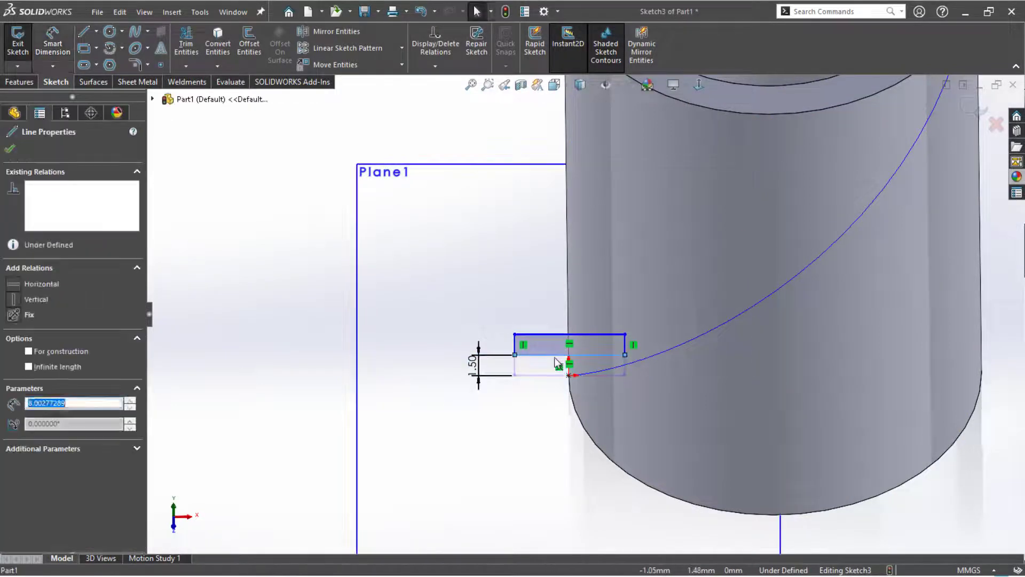
ctrl+click(568, 375)
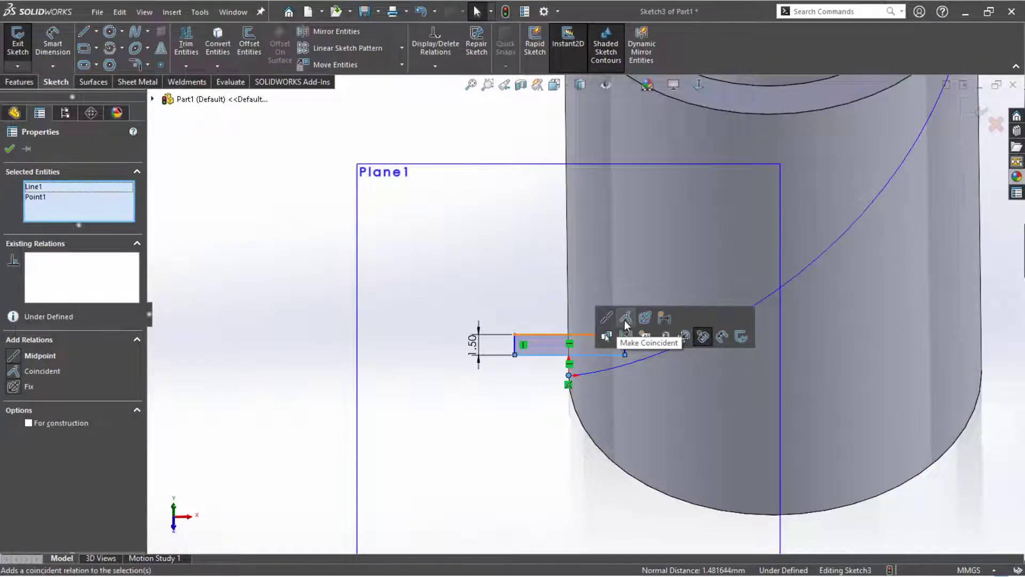
click(457, 315)
mouse_move(458, 315)
middle_down()
mouse_move(496, 423)
mouse_move(488, 419)
mouse_move(496, 448)
mouse_move(489, 439)
middle_up()
key(ctrl+8)
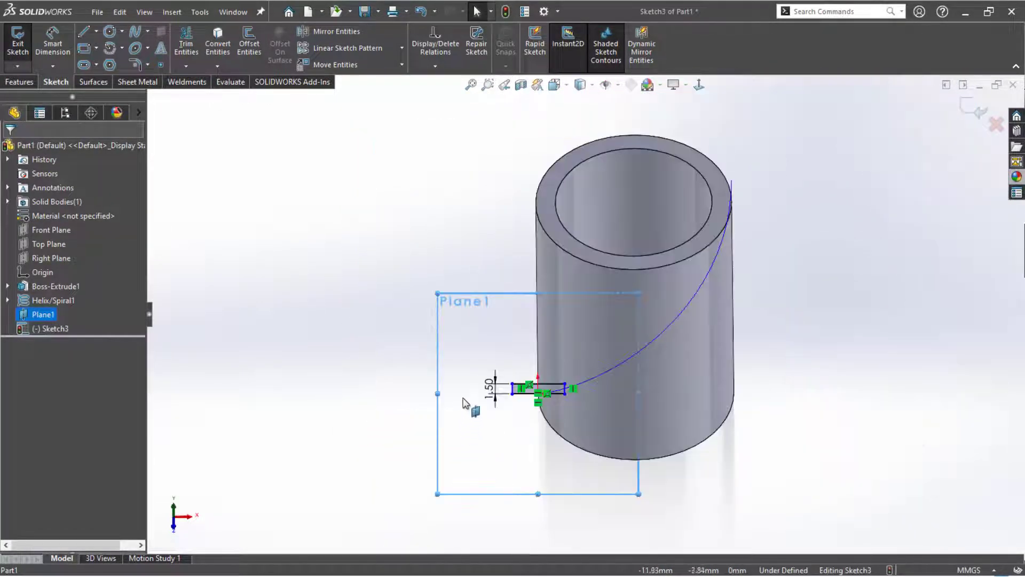
scroll(440, 401, down, 4)
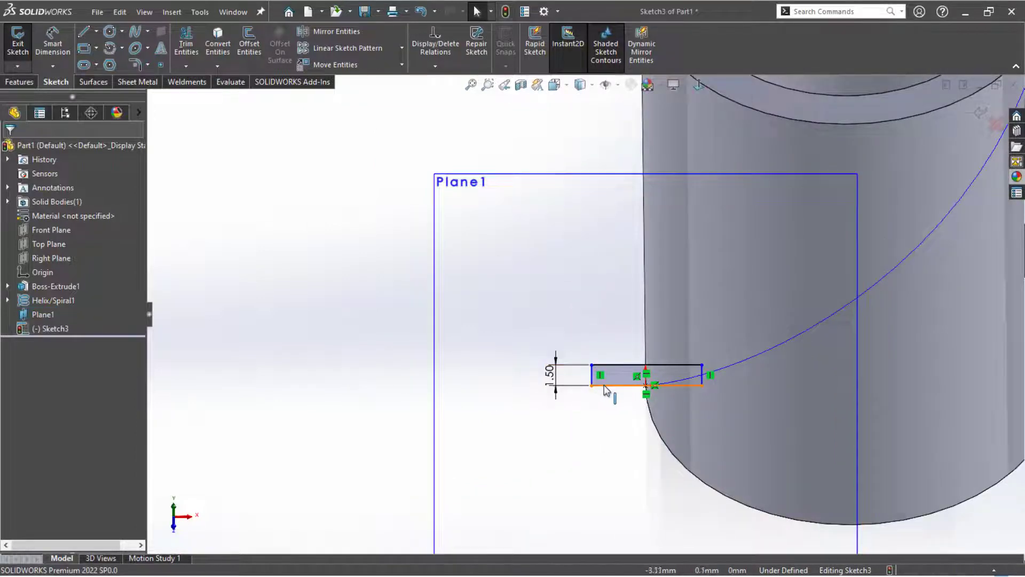
scroll(507, 368, up, 4)
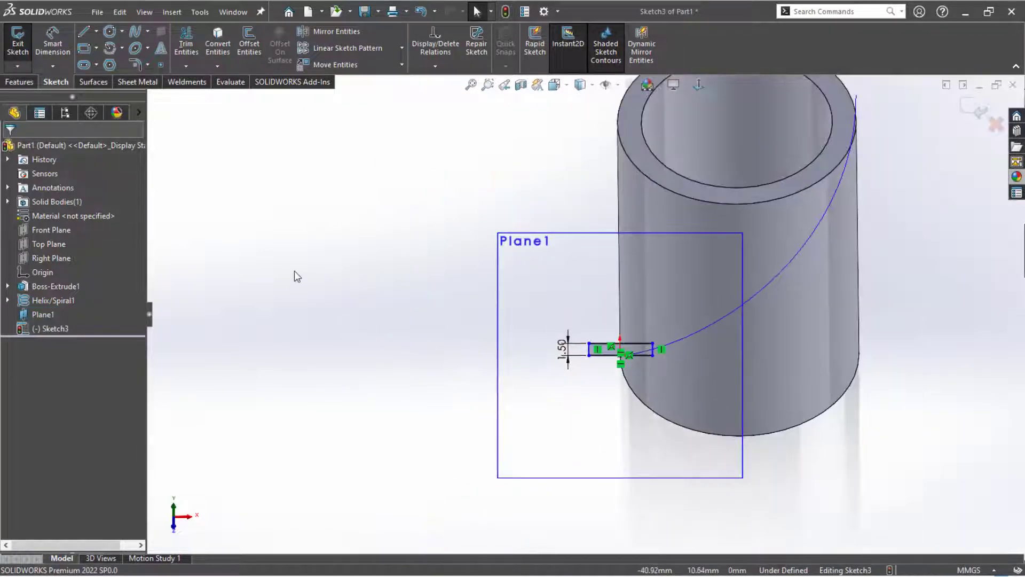
double_click(294, 277)
- Revolve the rectangle 360 degrees about its lower line with Merge result turned off, making a separate cylindrical tool body
middle_drag(367, 312, 406, 277)
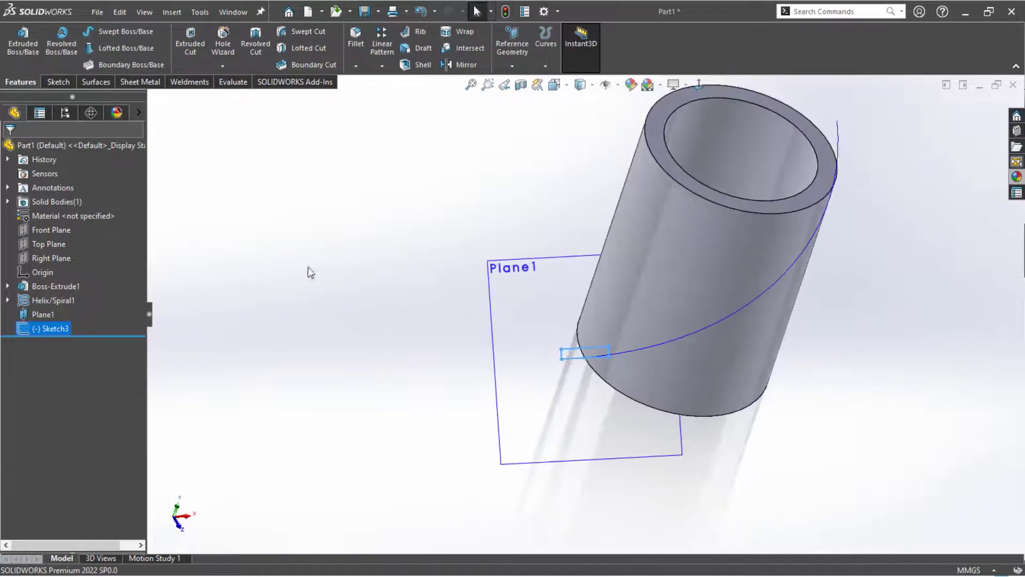
click(62, 47)
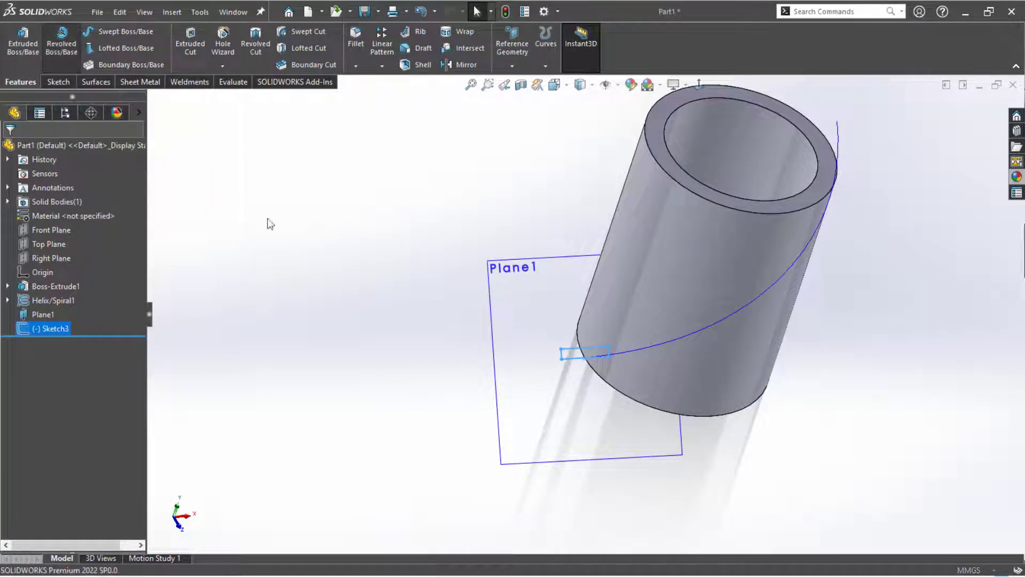
click(569, 361)
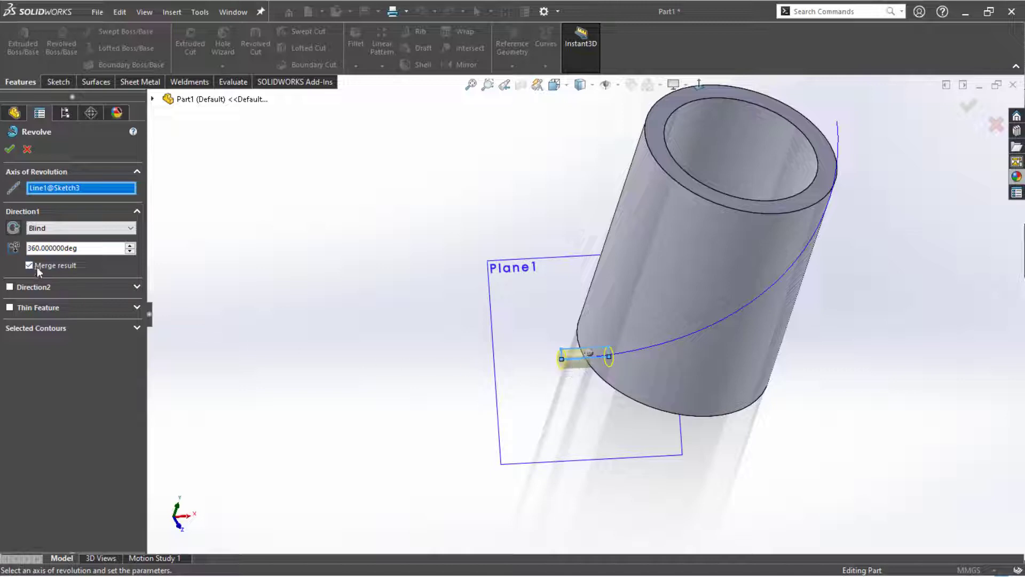
middle_drag(402, 336, 447, 294)
scroll(437, 290, up, 3)
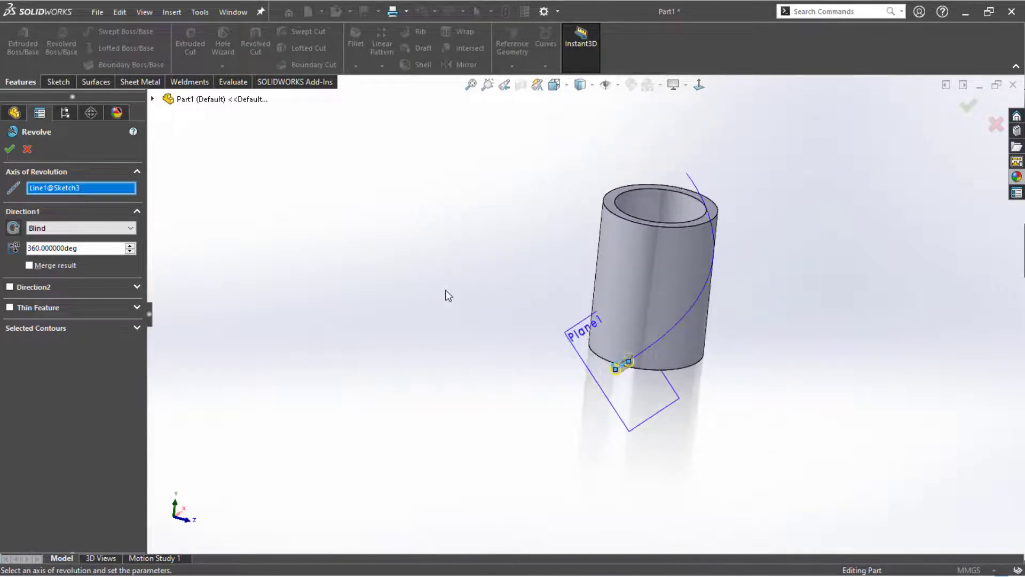
key(f)
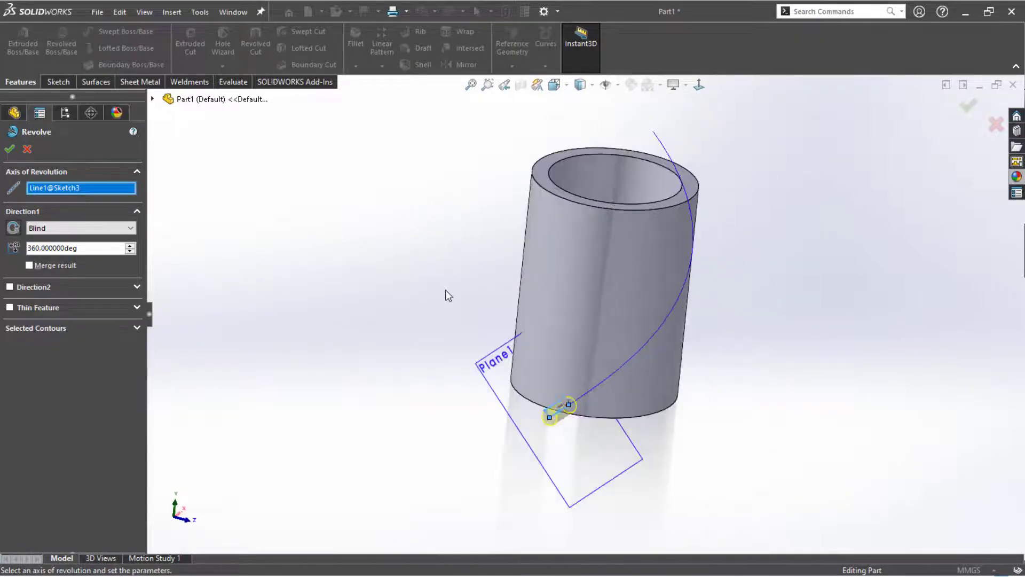
click(12, 148)
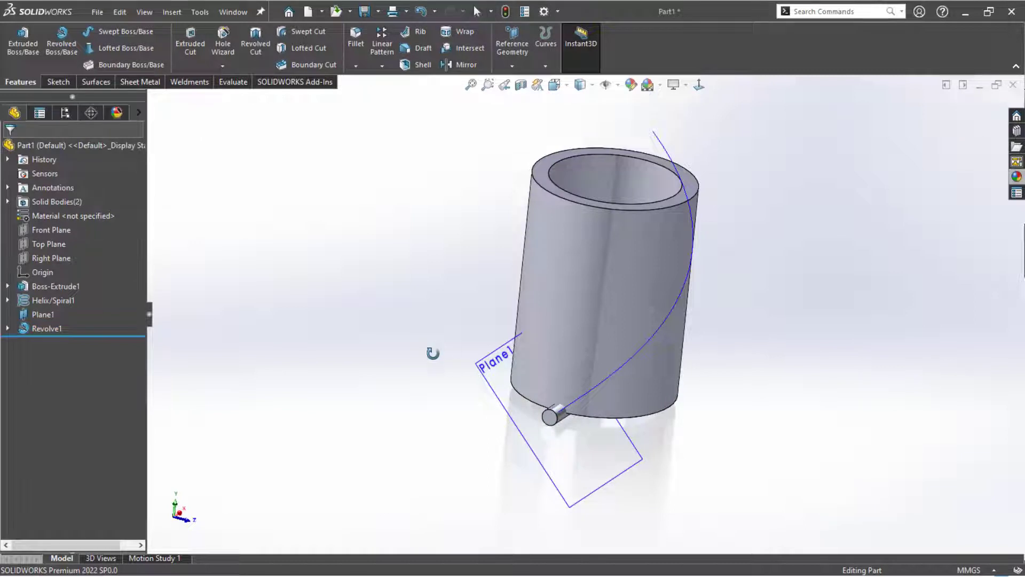
- Start a Swept Cut with a Solid Profile, using the small revolved body as the tool and the helix as the path
mouse_move(432, 353)
middle_down()
mouse_move(394, 338)
mouse_move(408, 367)
mouse_move(427, 363)
middle_up()
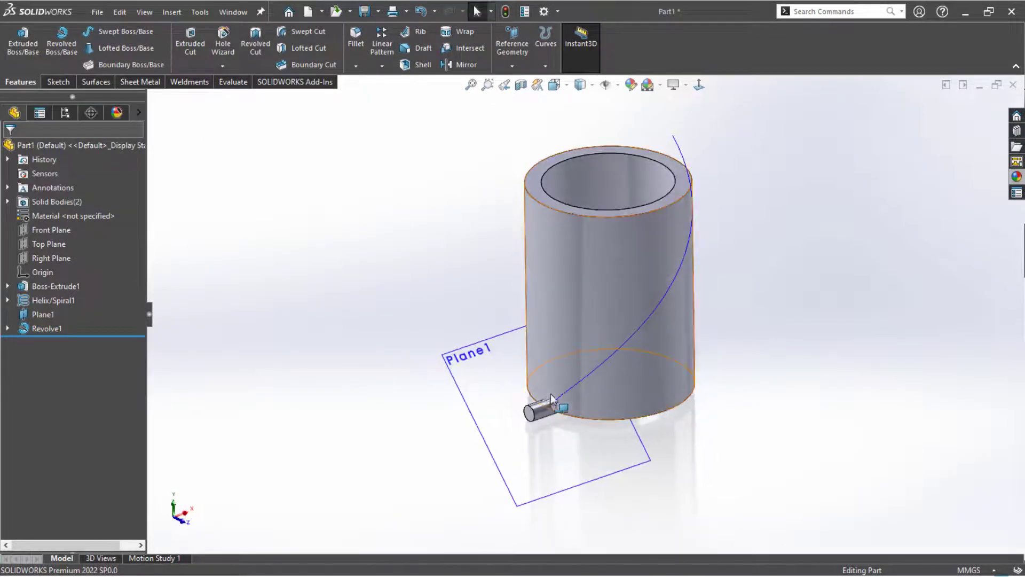
middle_drag(277, 377, 301, 368)
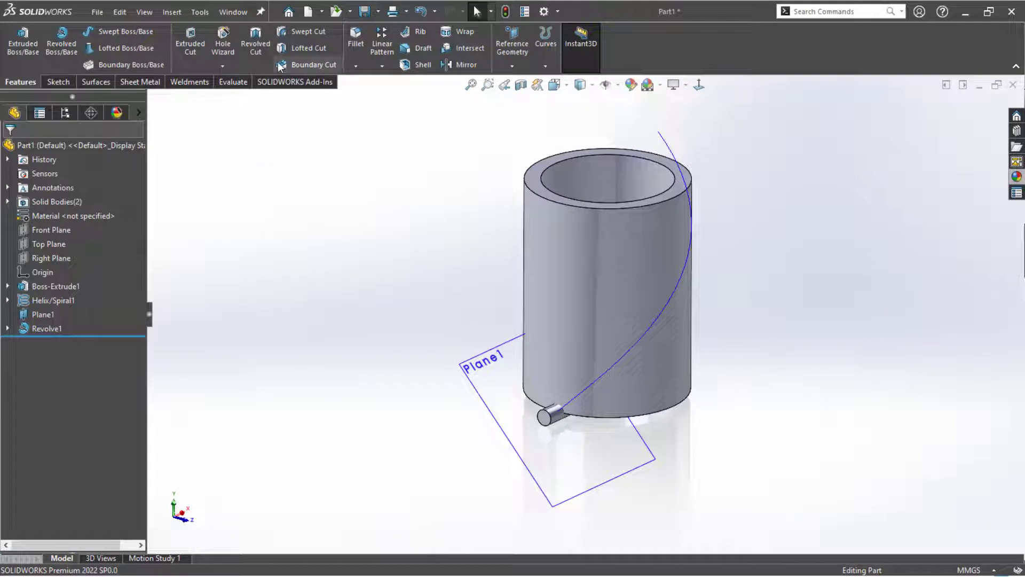
click(299, 34)
click(33, 207)
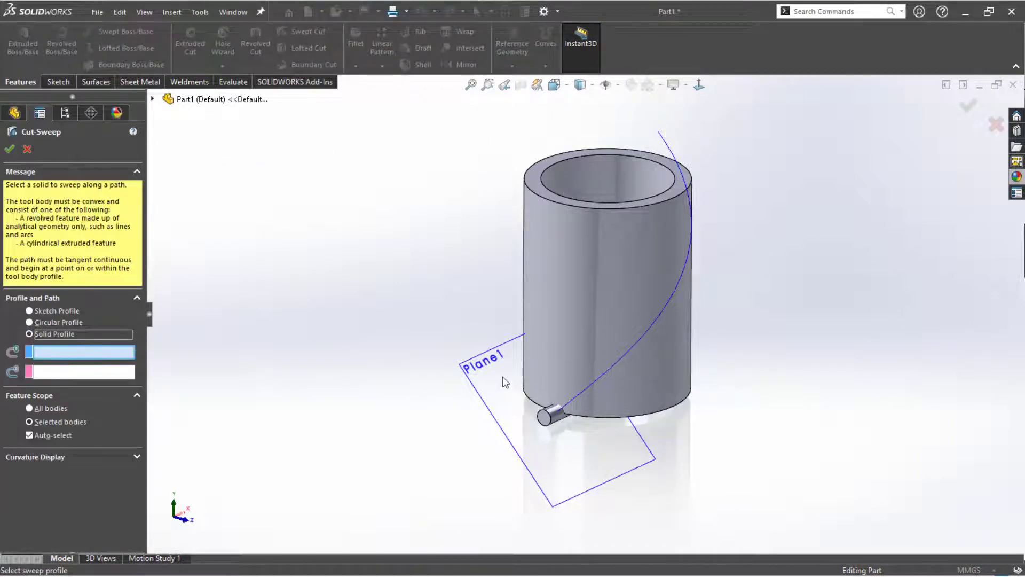
click(550, 418)
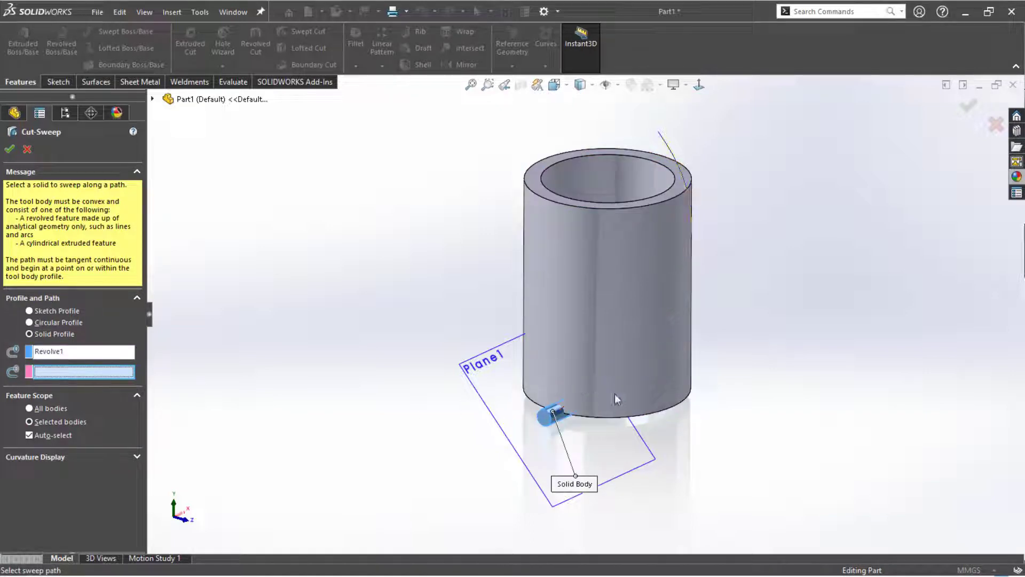
click(608, 375)
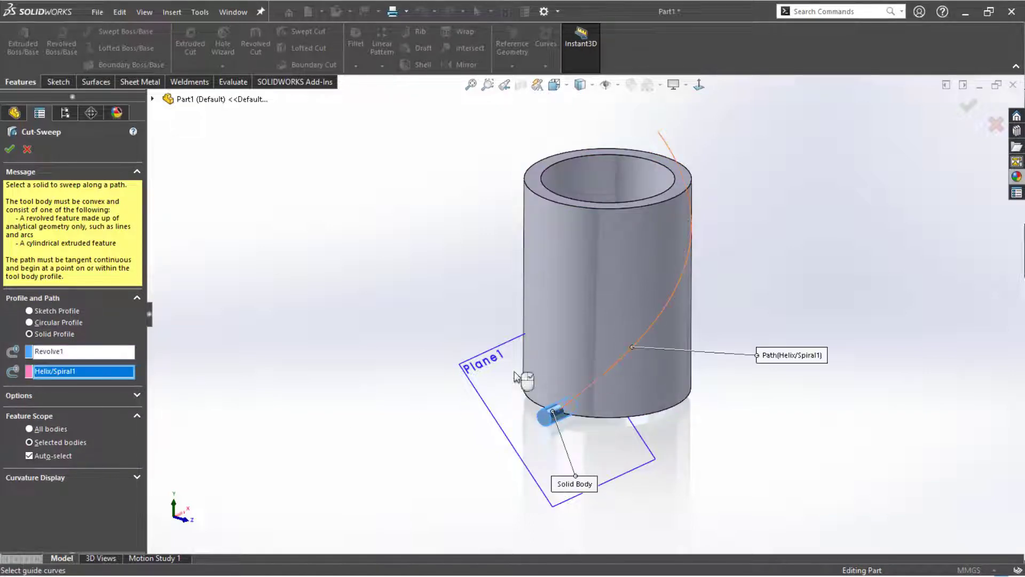
middle_drag(391, 350, 350, 348)
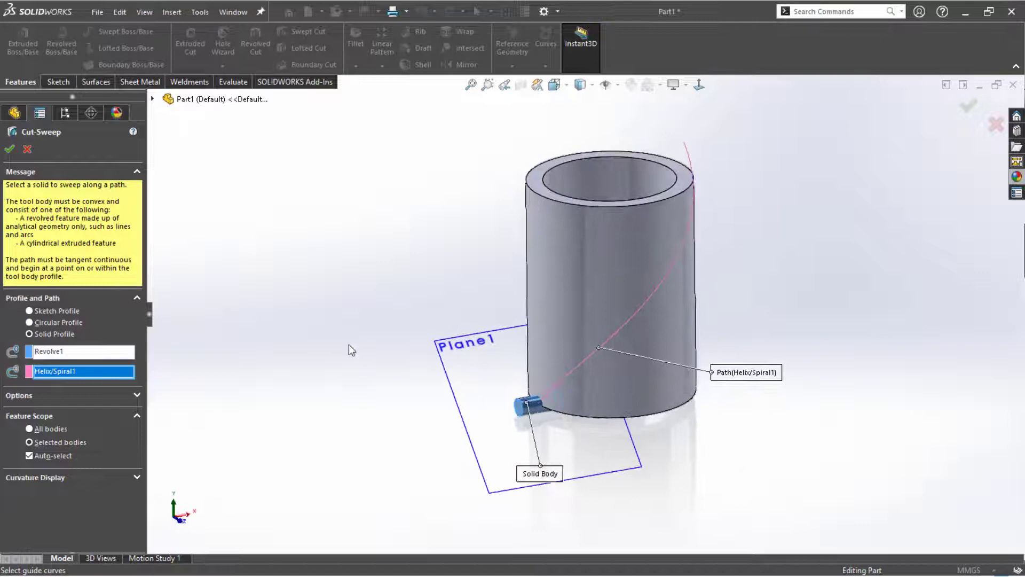
- Turn on the sweep preview, keep Follow Path orientation with Minimum Twist, and create the helical cut through the cylinder wall
click(45, 393)
click(28, 464)
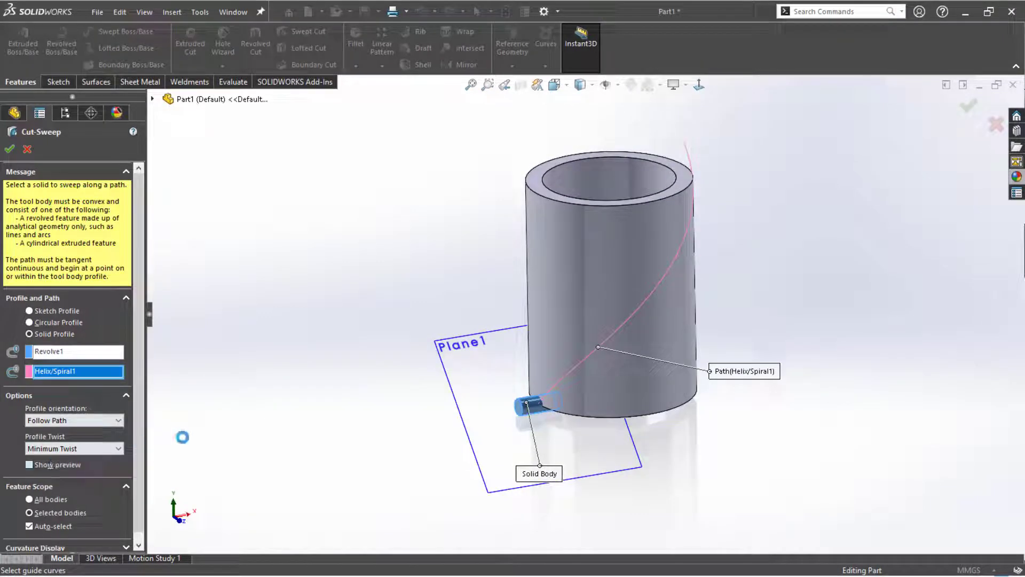
middle_drag(283, 407, 291, 346)
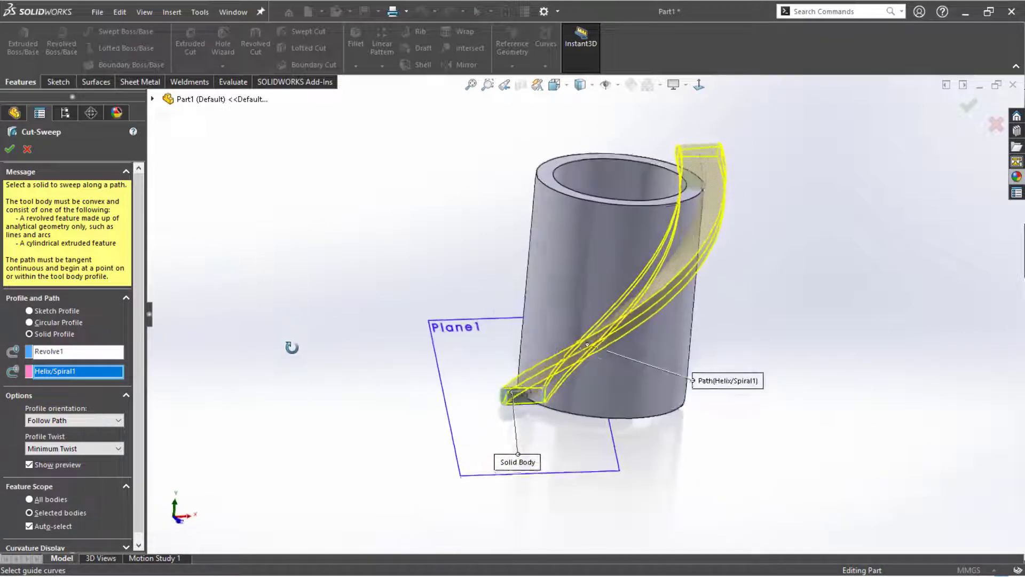
click(60, 423)
click(69, 450)
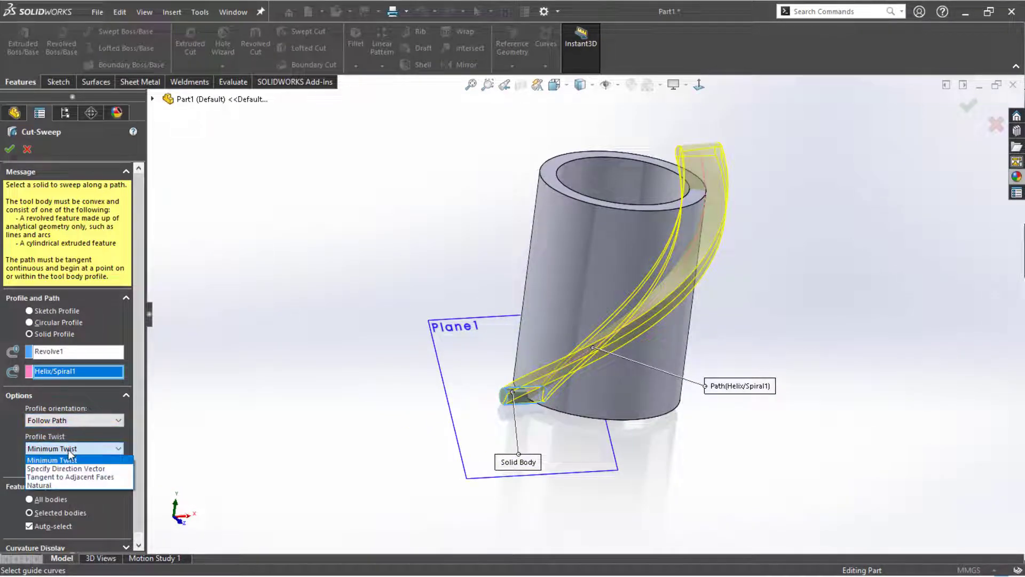
click(230, 385)
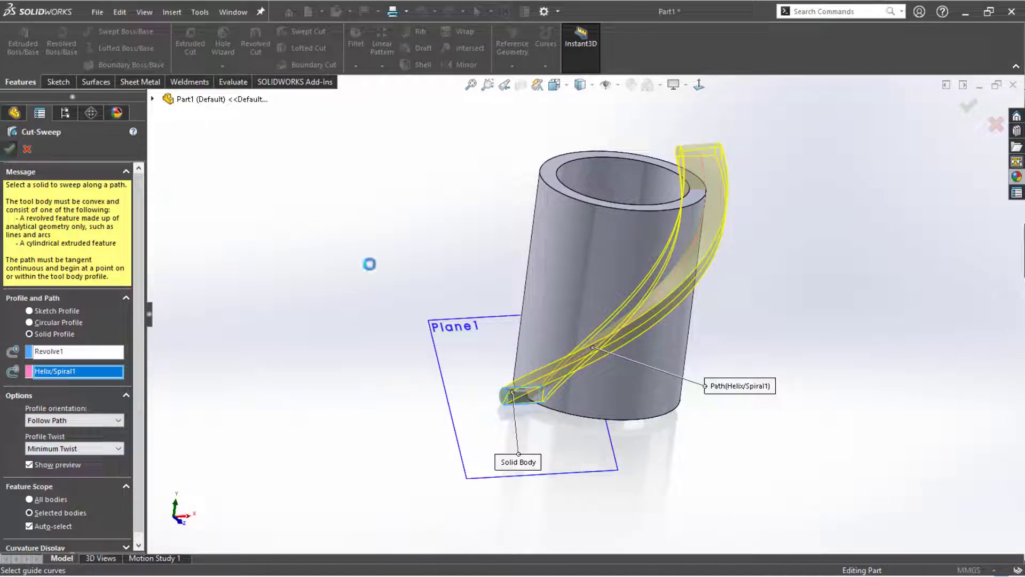
middle_drag(368, 267, 497, 251)
middle_drag(439, 418, 482, 451)
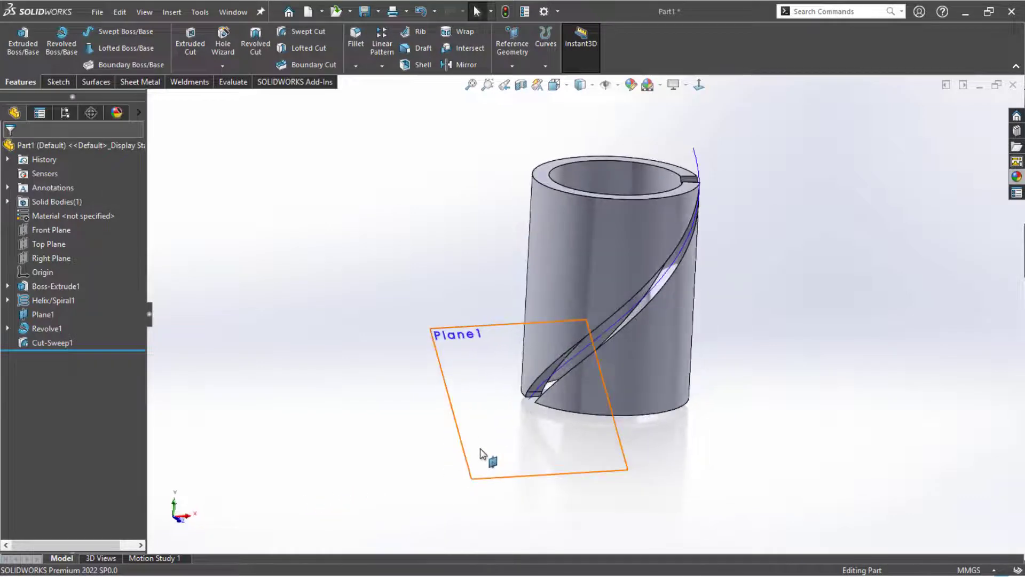
- Hide the reference plane and the helix curve
click(483, 451)
click(556, 410)
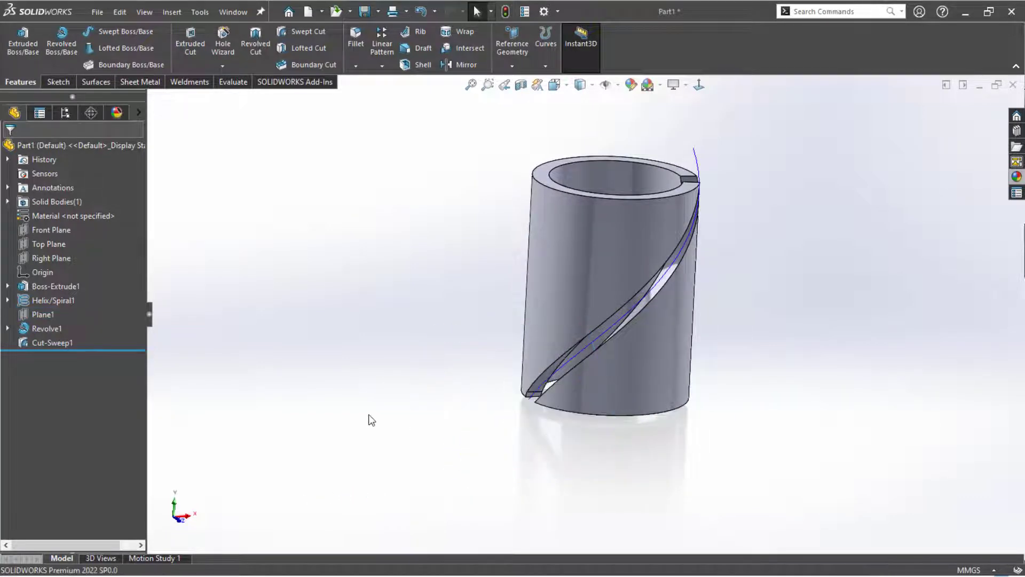
click(729, 151)
click(751, 125)
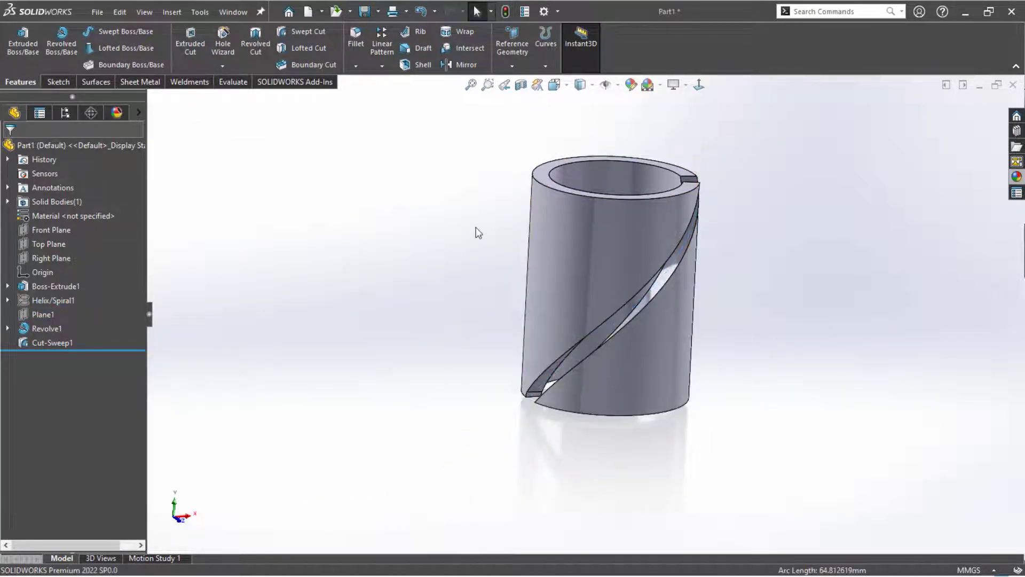
- Circular-pattern the helical cut about the cylinder's outer face with 2 equally spaced instances over 360 degrees, keeping one of the resulting bodies
middle_drag(476, 227, 446, 266)
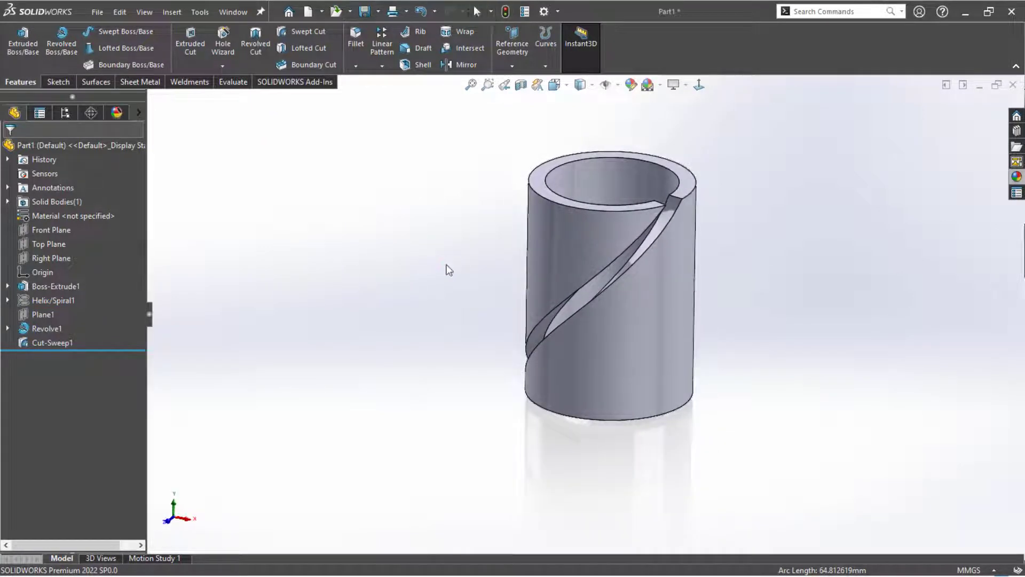
key(f)
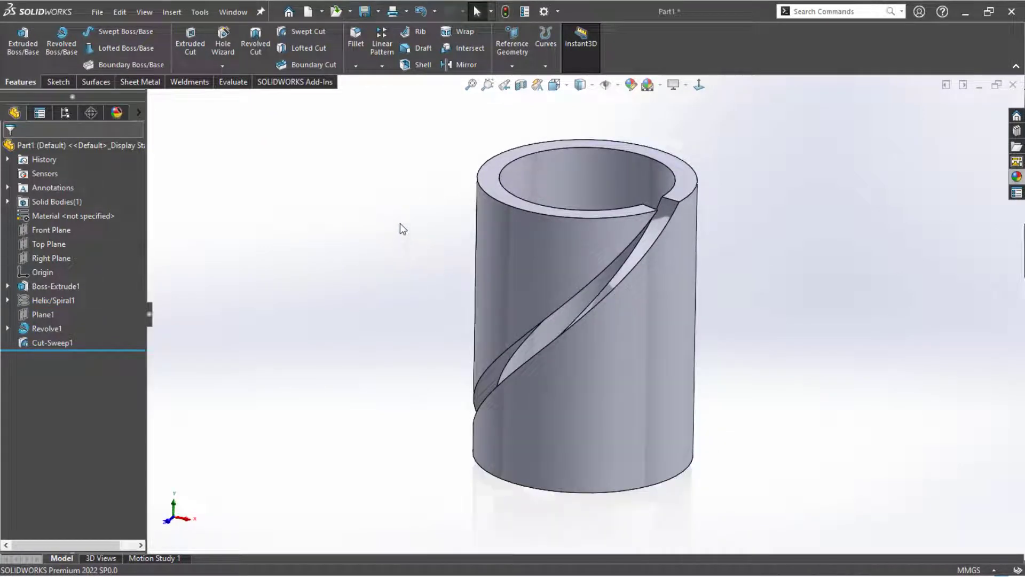
click(382, 64)
click(414, 91)
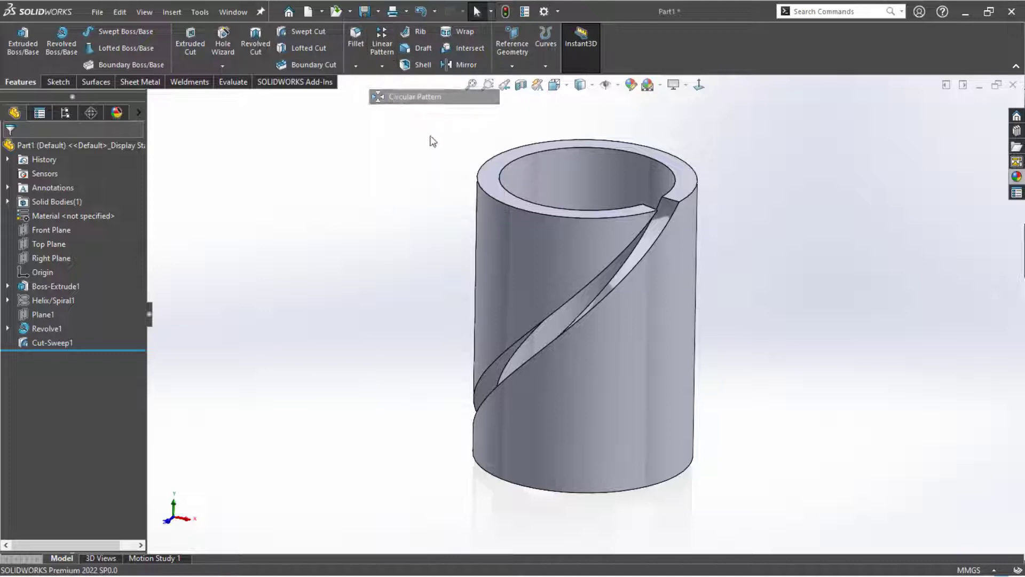
click(85, 193)
click(557, 259)
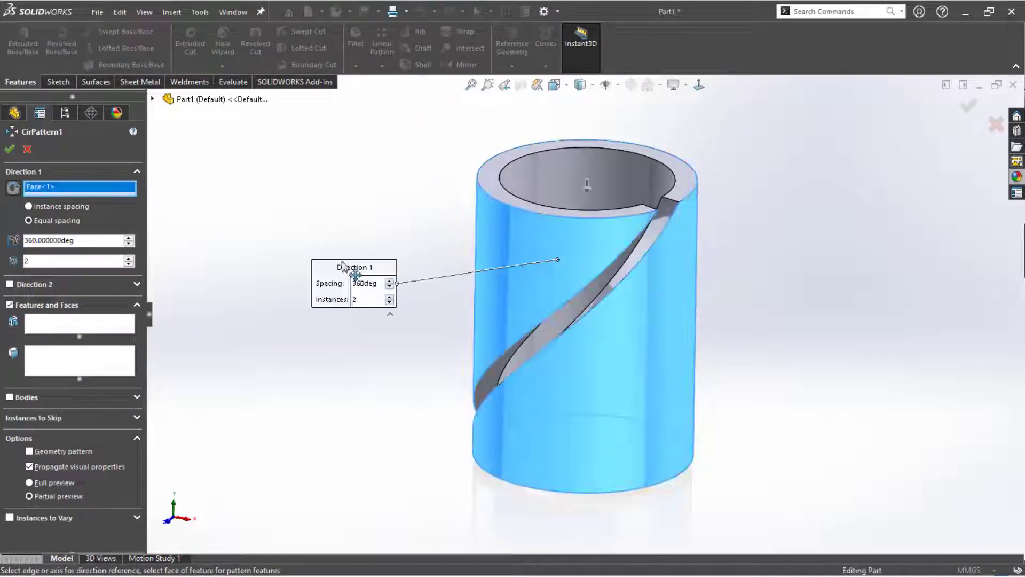
click(52, 323)
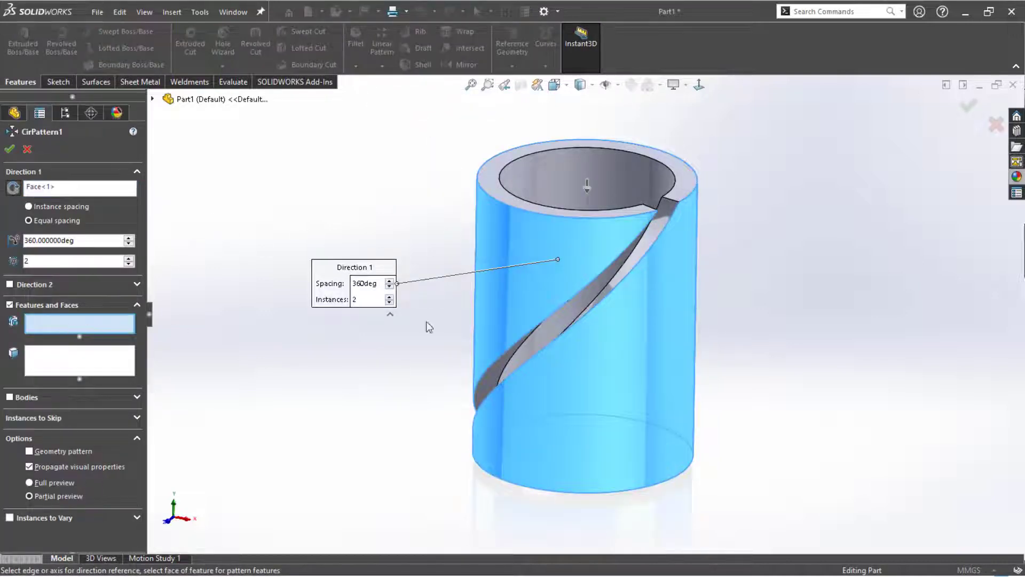
click(621, 283)
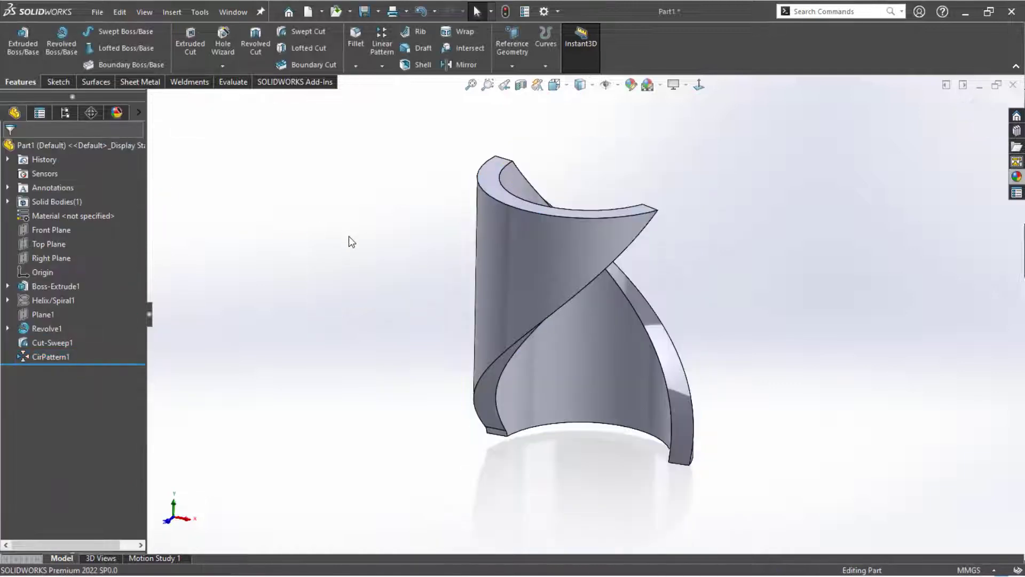
mouse_move(348, 242)
middle_down()
mouse_move(277, 240)
mouse_move(348, 231)
middle_up()
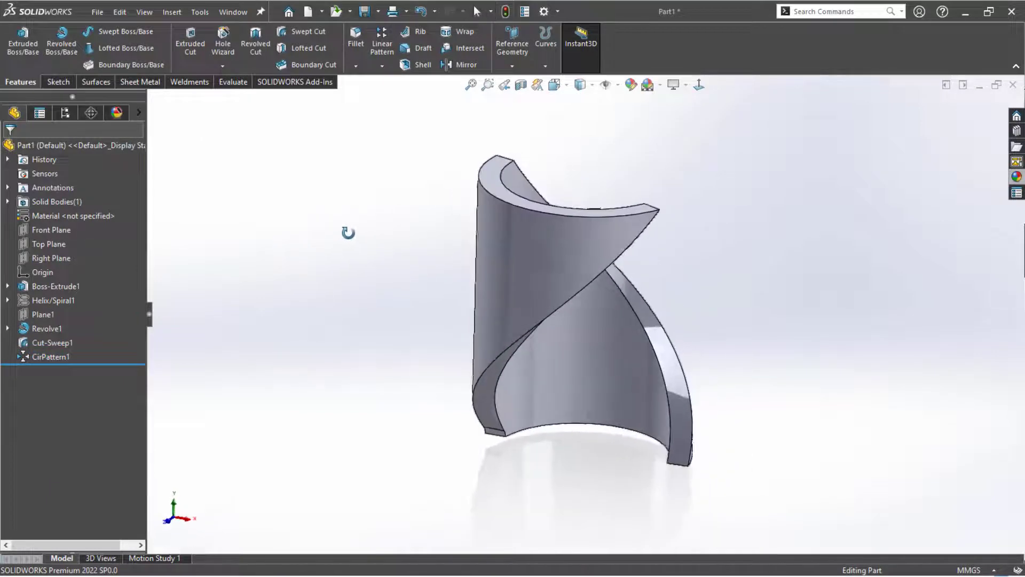
click(380, 66)
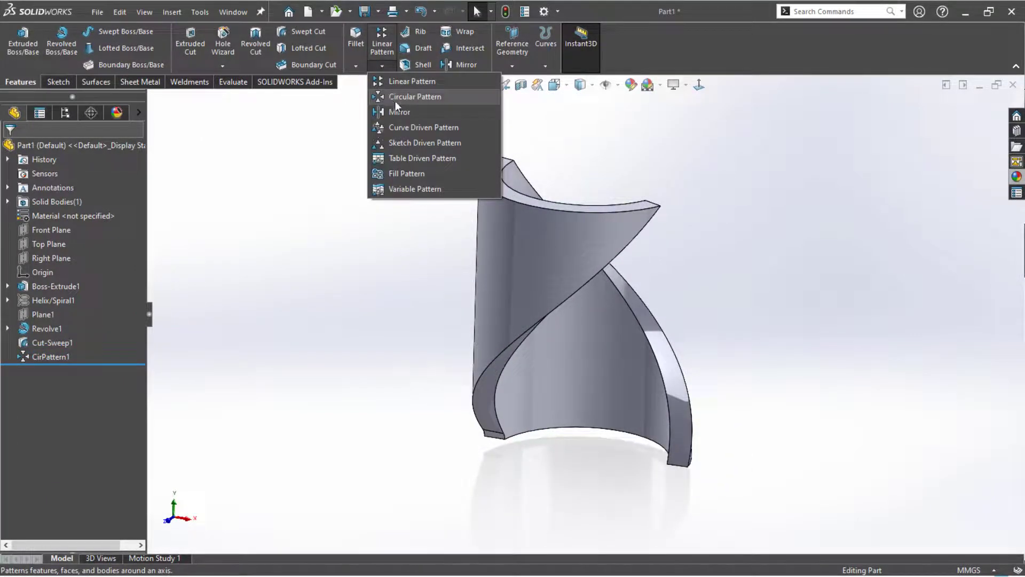
click(395, 100)
click(530, 295)
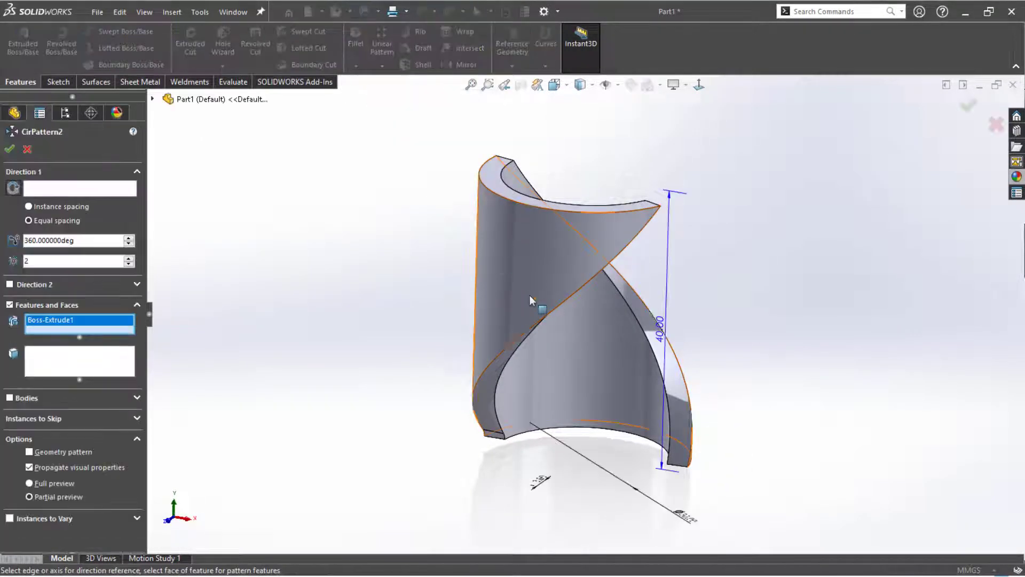
click(114, 190)
click(521, 255)
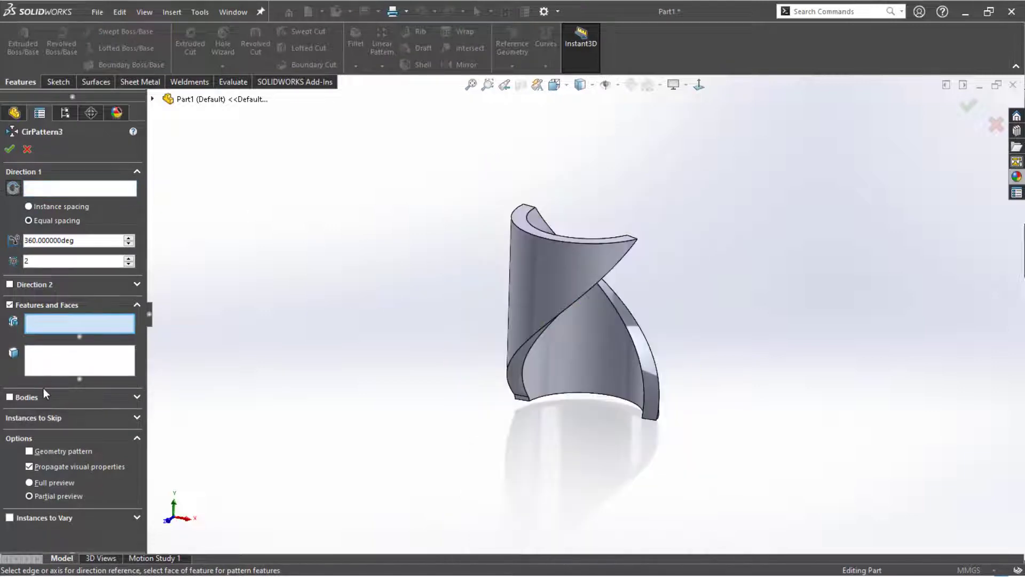
- Circular-pattern the remaining solid body about its outer cylindrical face, with 2 equally spaced instances over 360 degrees
click(38, 400)
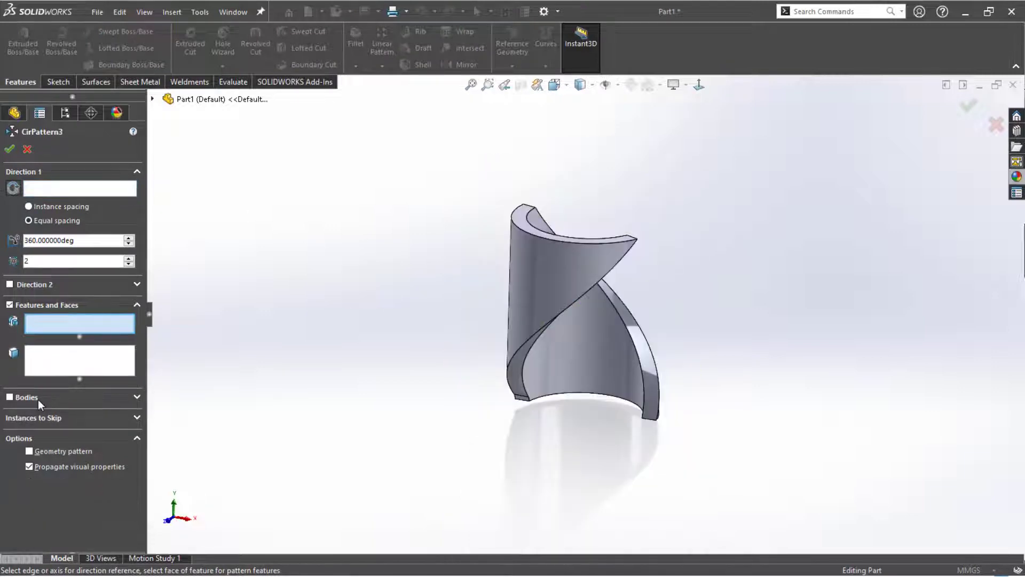
click(553, 294)
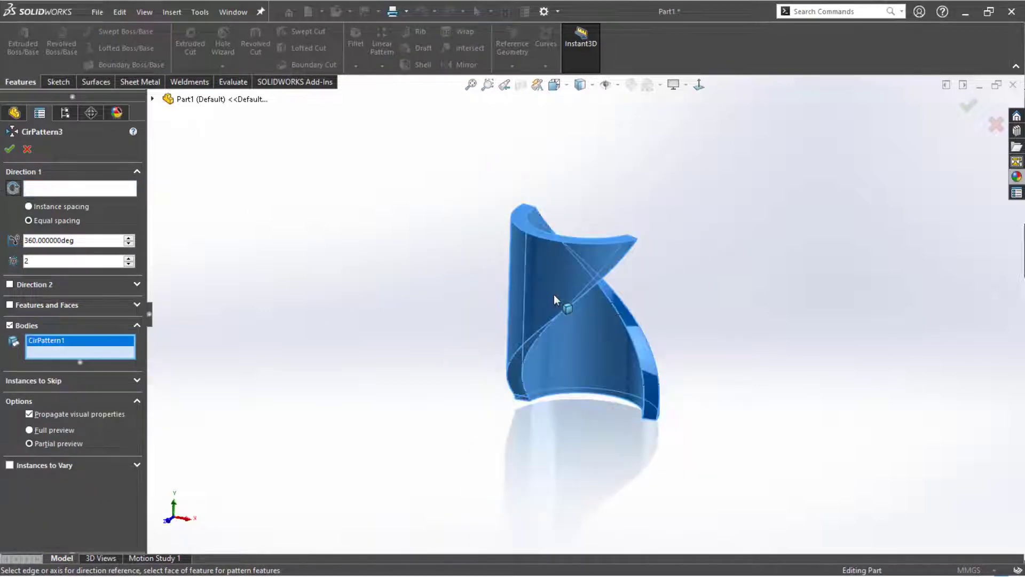
click(74, 190)
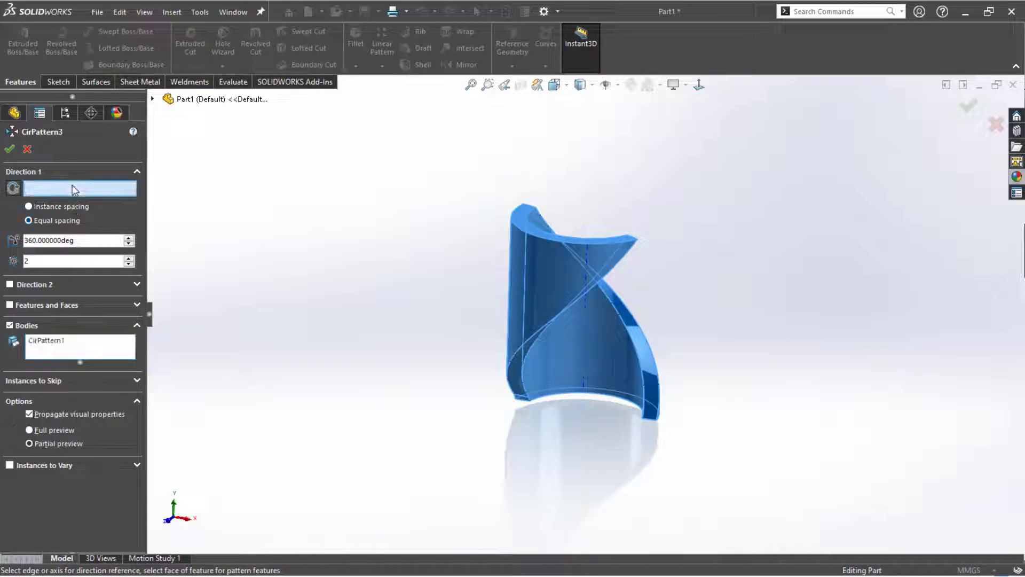
click(561, 260)
middle_drag(417, 262, 423, 294)
click(9, 150)
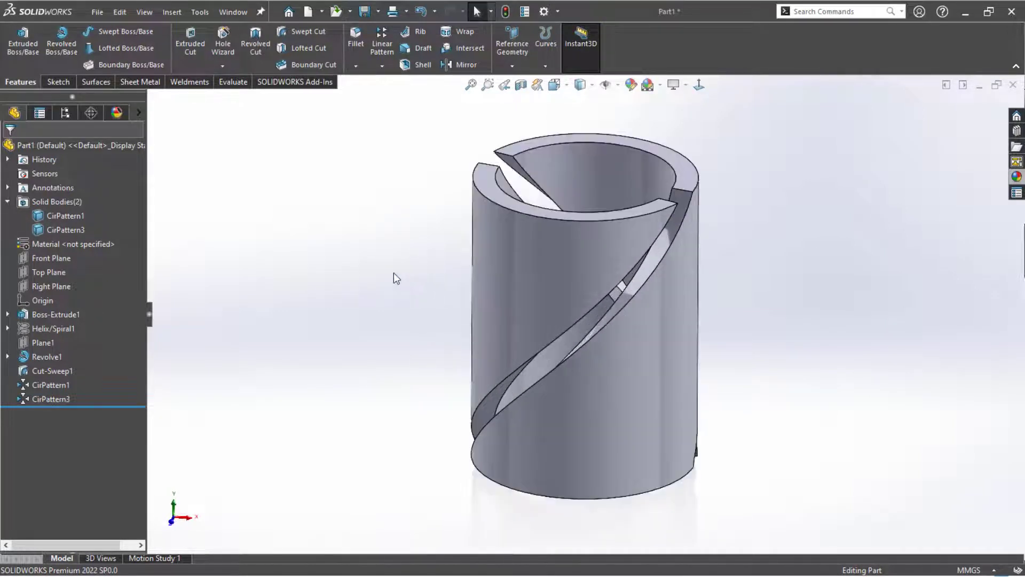
- Create a folder named Solid Sweep inside the Swept Cut folder and save the part there as Base
middle_drag(353, 277, 328, 311)
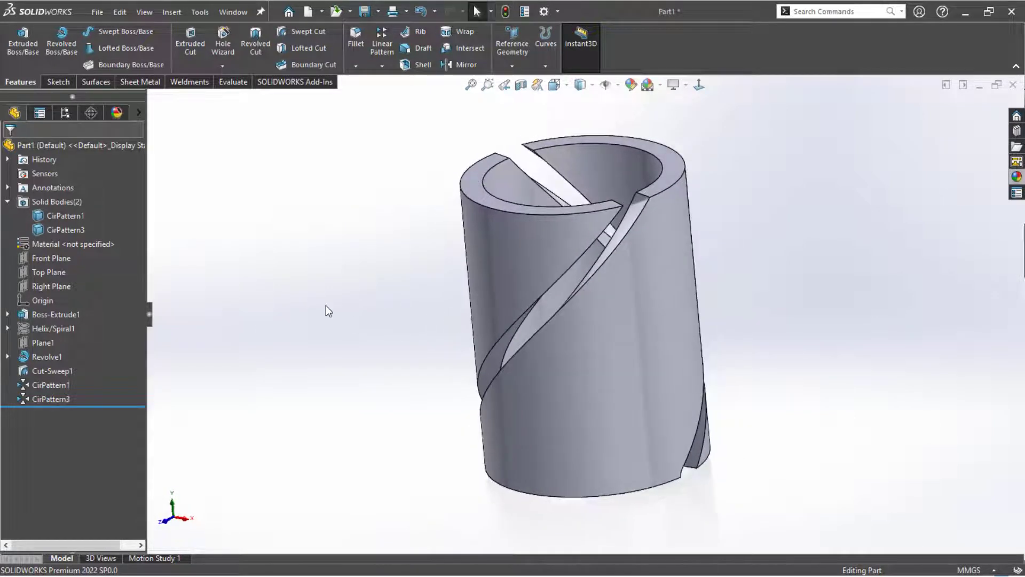
click(378, 11)
click(386, 46)
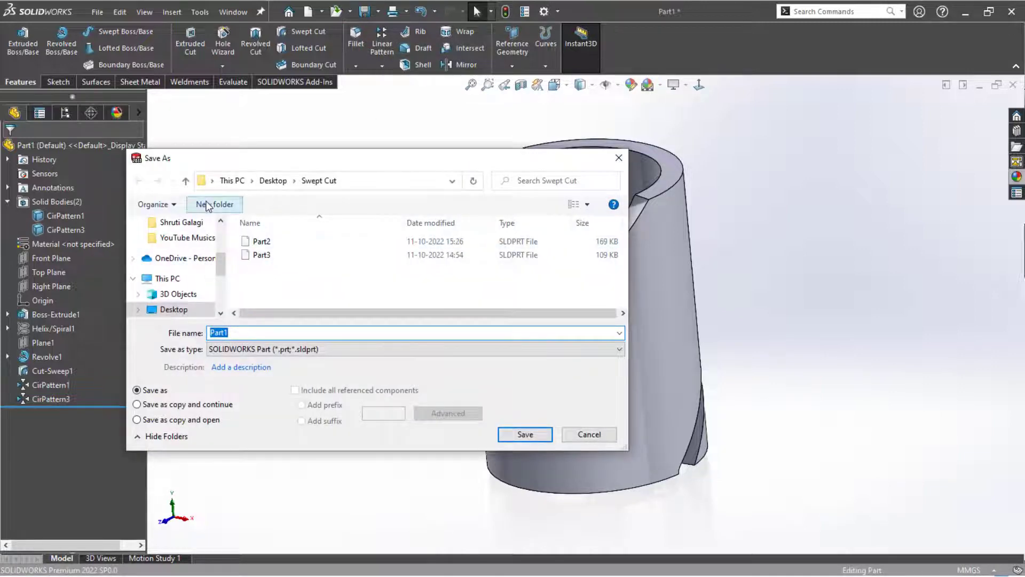
click(209, 205)
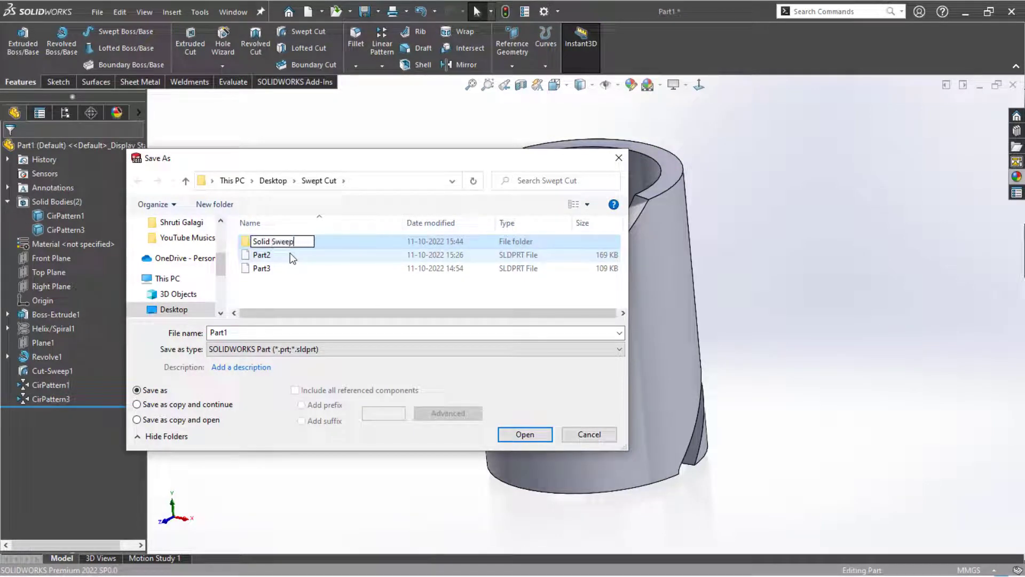
key(Return)
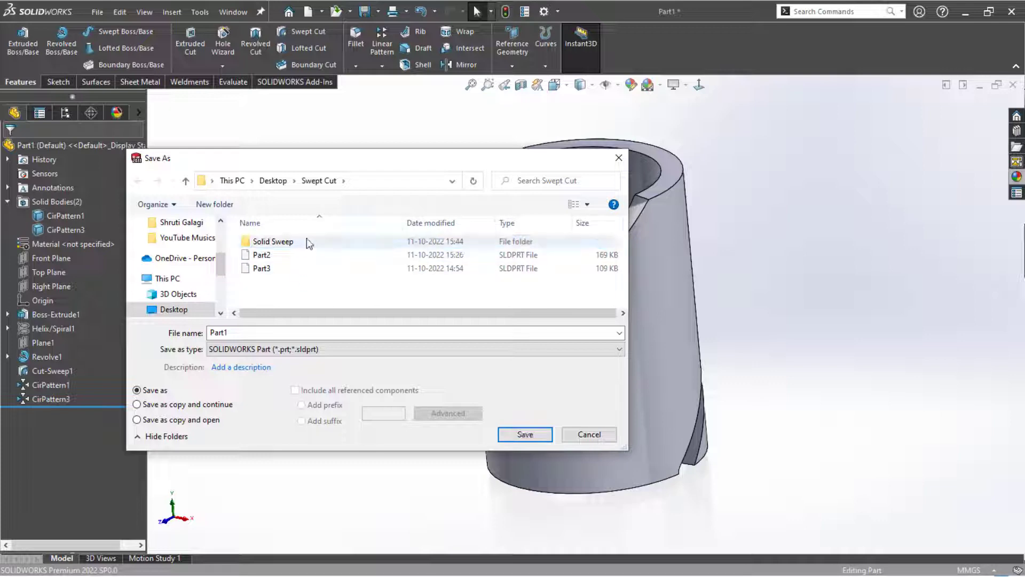
double_click(273, 241)
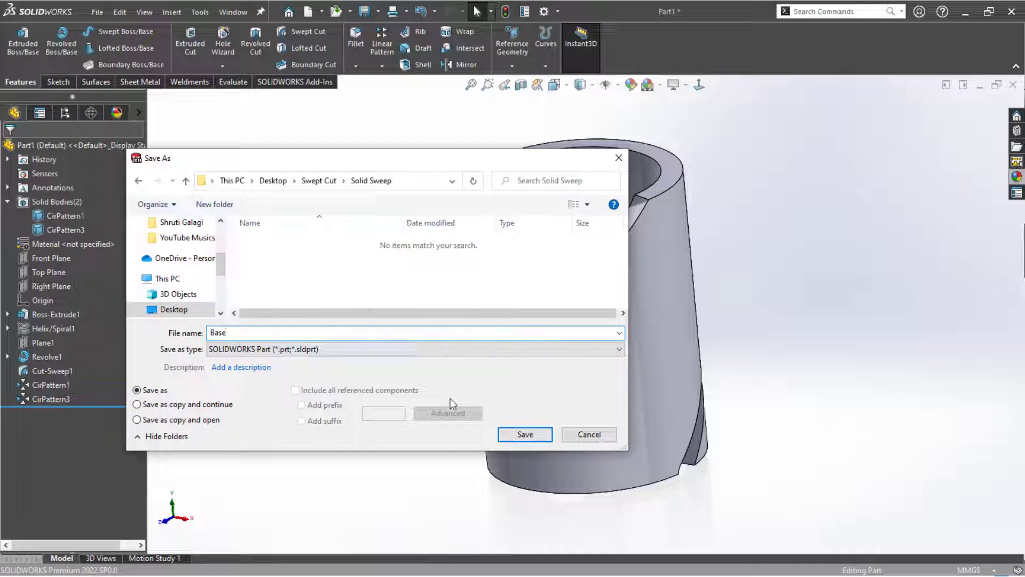
click(521, 435)
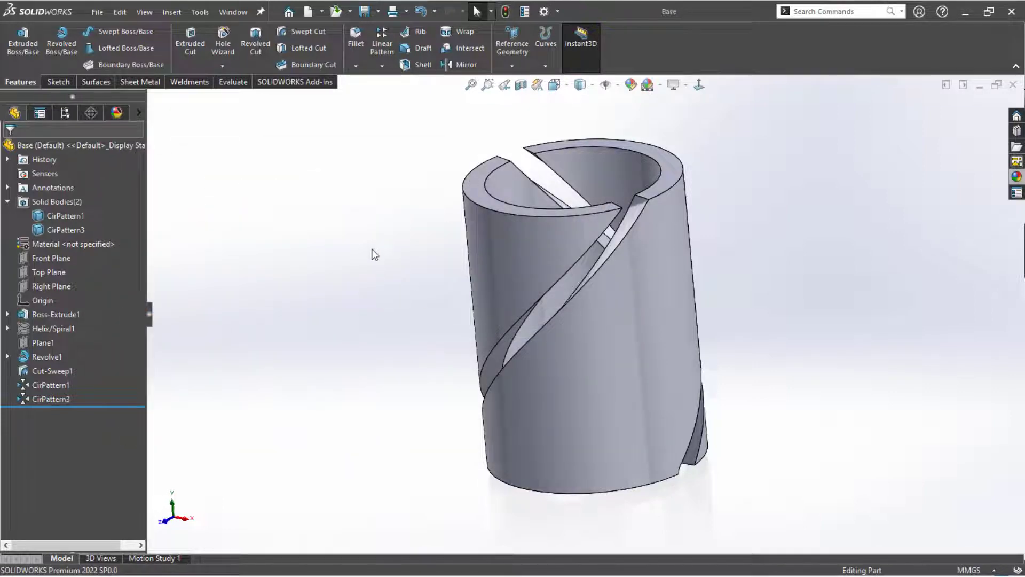
- Make a new assembly from the part and place Base as its first component
middle_drag(372, 249, 354, 247)
click(327, 13)
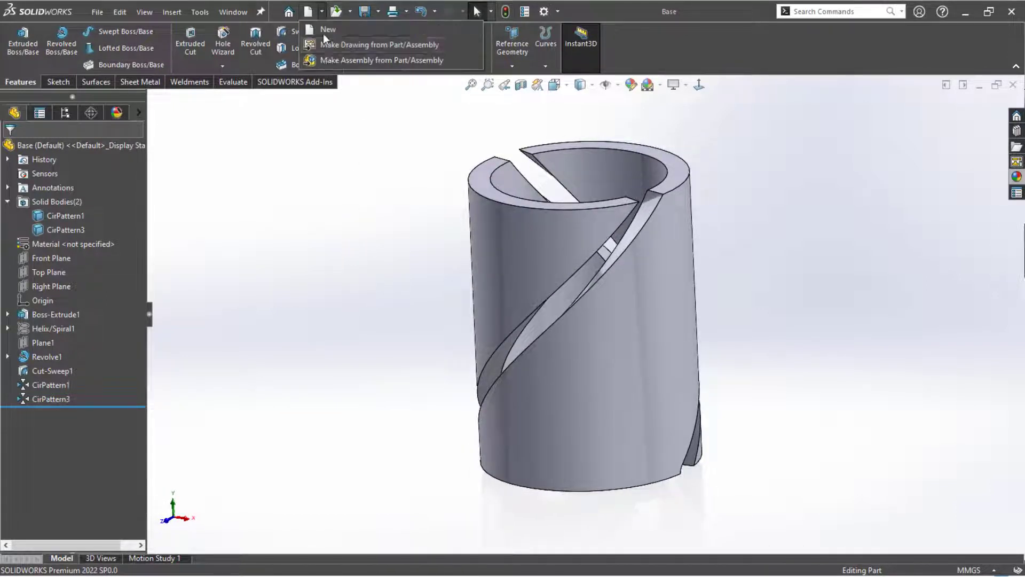
click(326, 57)
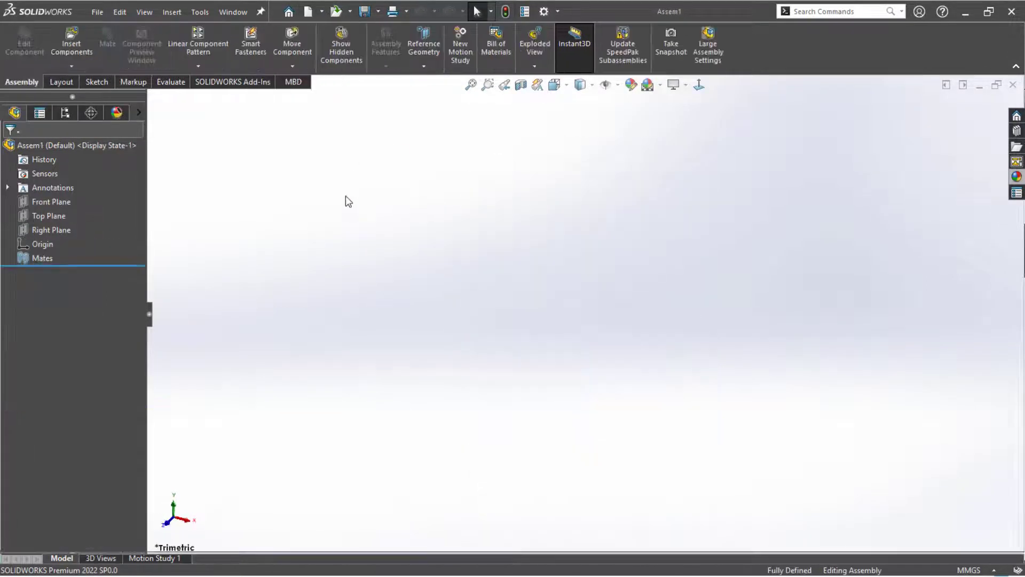
click(23, 313)
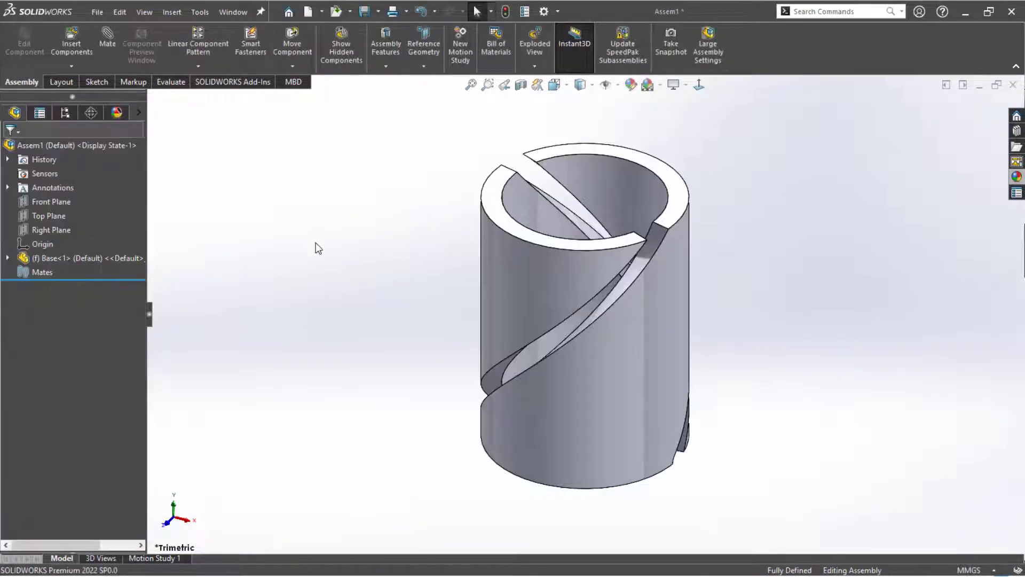
- Insert the ring with inner pins, Part3 from the Swept Cut folder, and place it beside the slotted cylinder
mouse_move(316, 242)
middle_down()
mouse_move(352, 179)
mouse_move(306, 170)
mouse_move(329, 233)
middle_up()
click(72, 39)
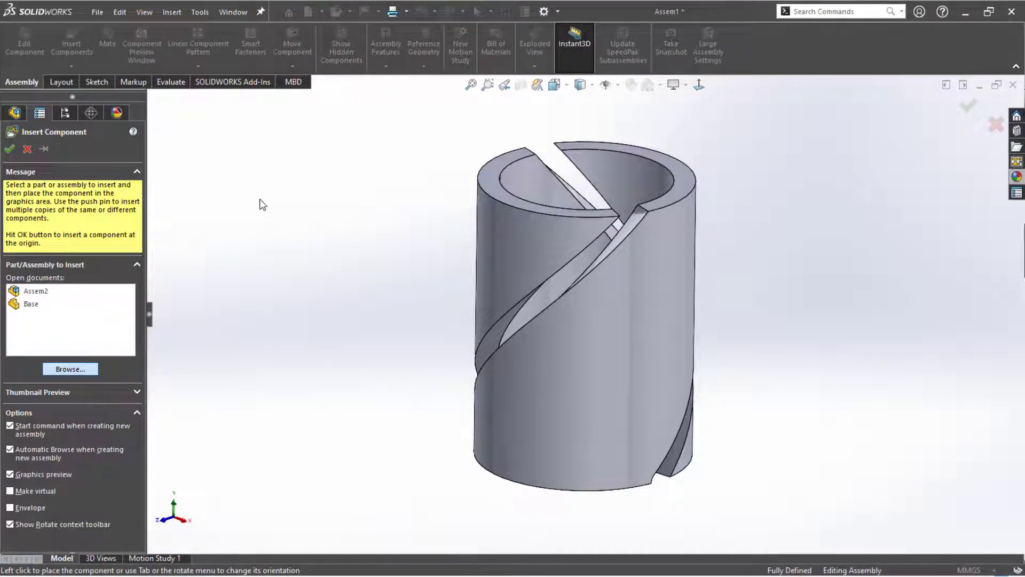
click(65, 33)
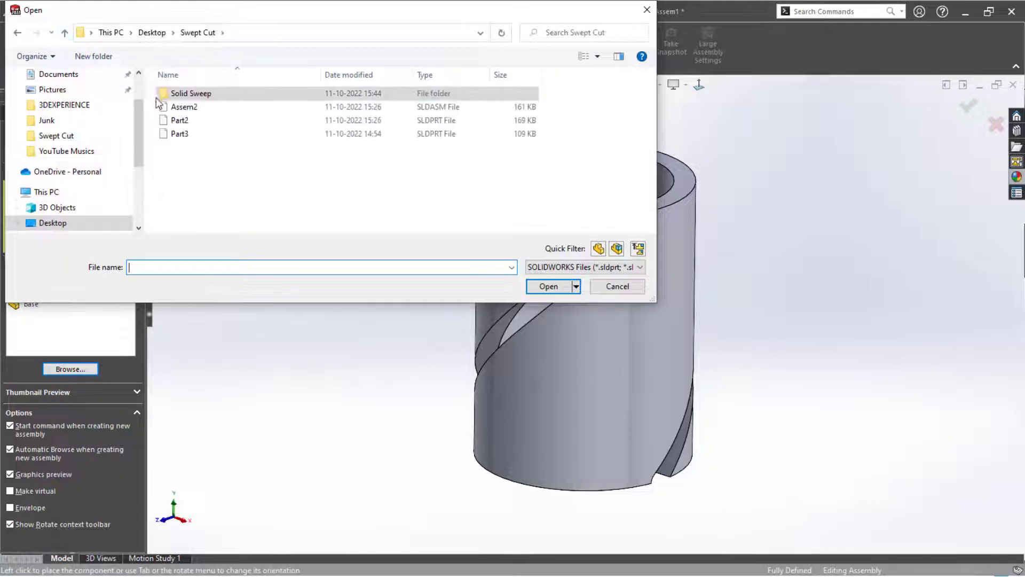
click(177, 120)
click(555, 288)
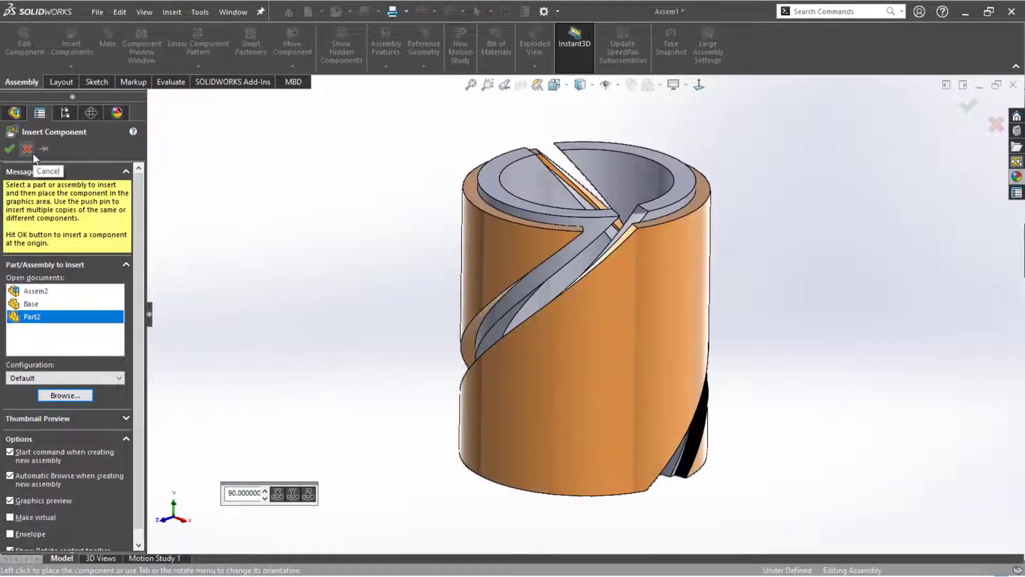
click(65, 395)
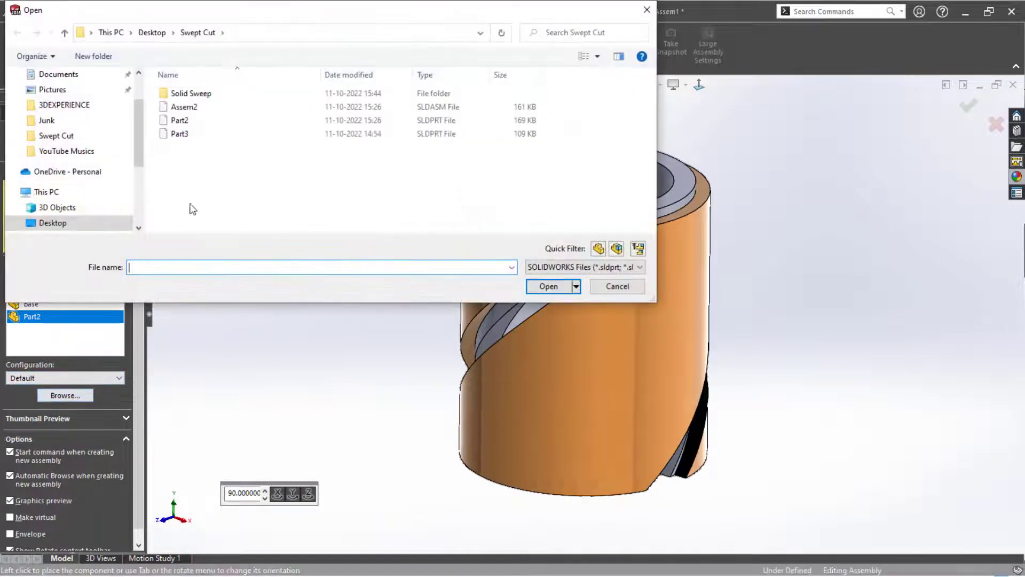
double_click(181, 133)
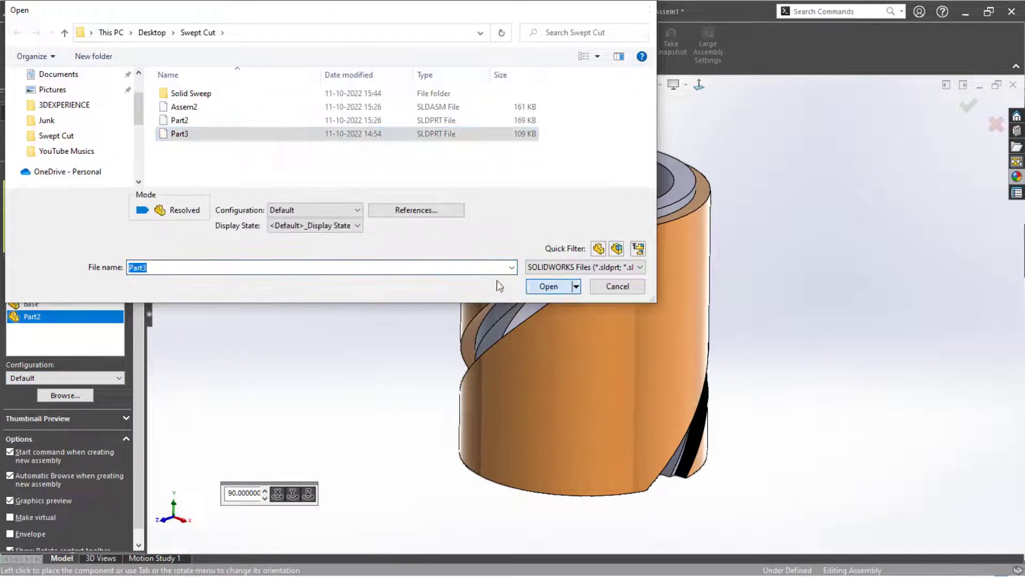
click(47, 327)
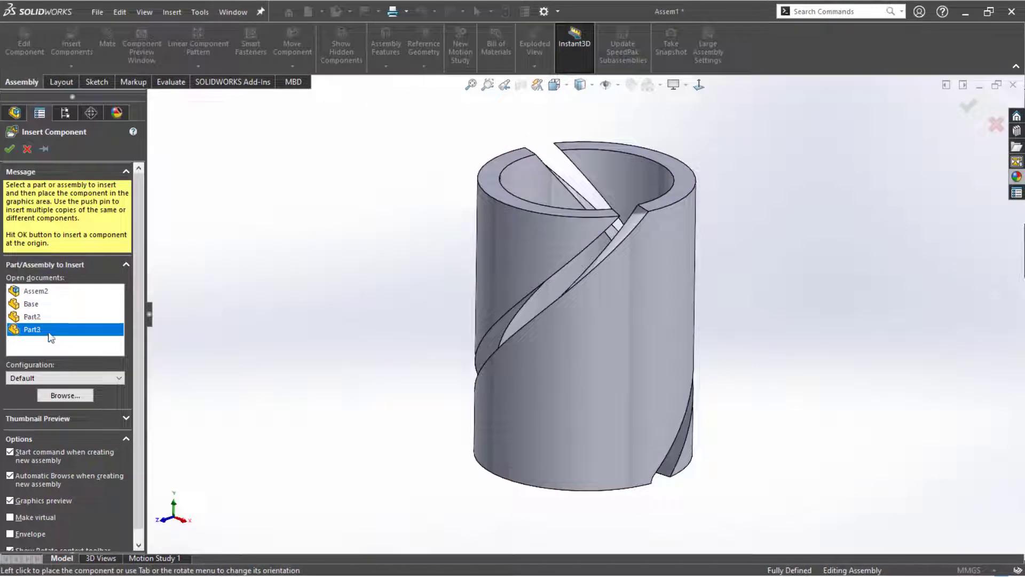
click(331, 242)
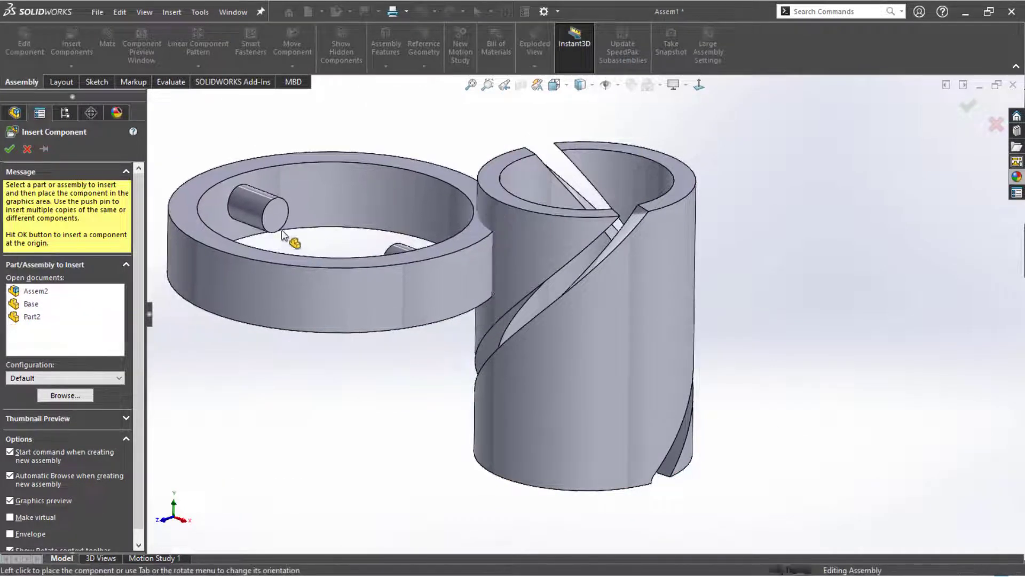
- Add a concentric mate between the ring's outer face and the slotted cylinder's outer face
middle_drag(374, 354, 371, 377)
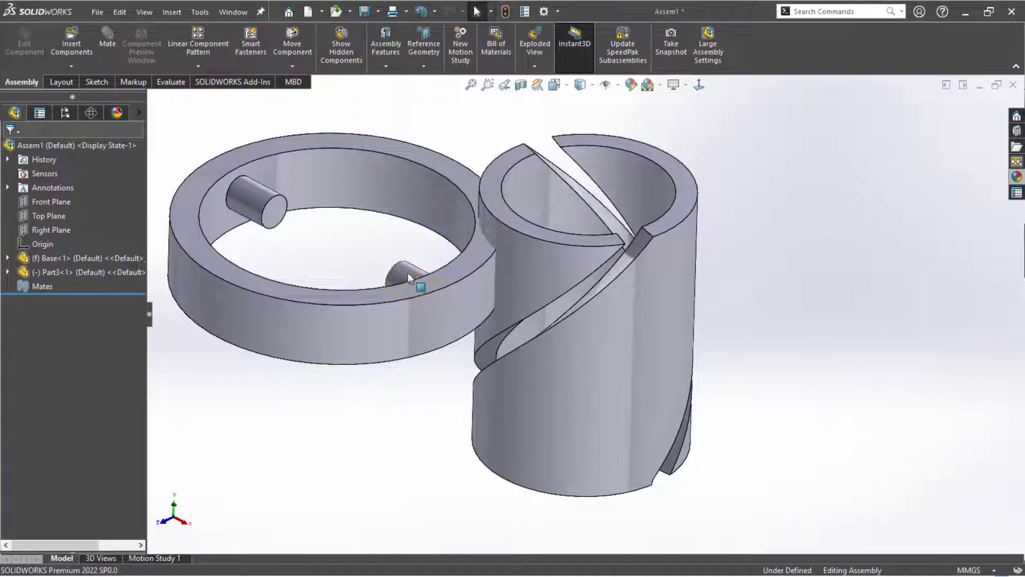
click(390, 314)
ctrl+click(612, 381)
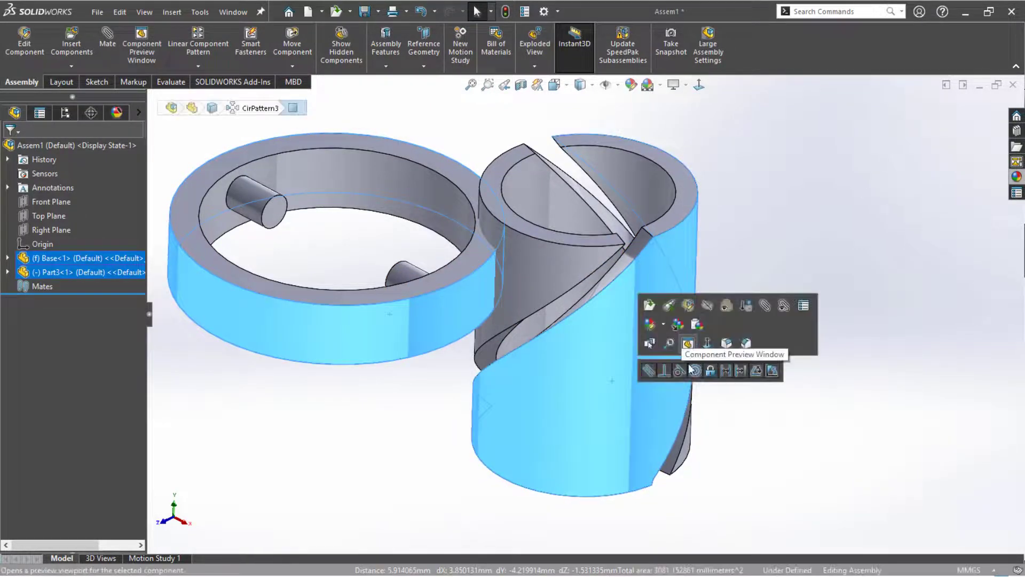
click(694, 371)
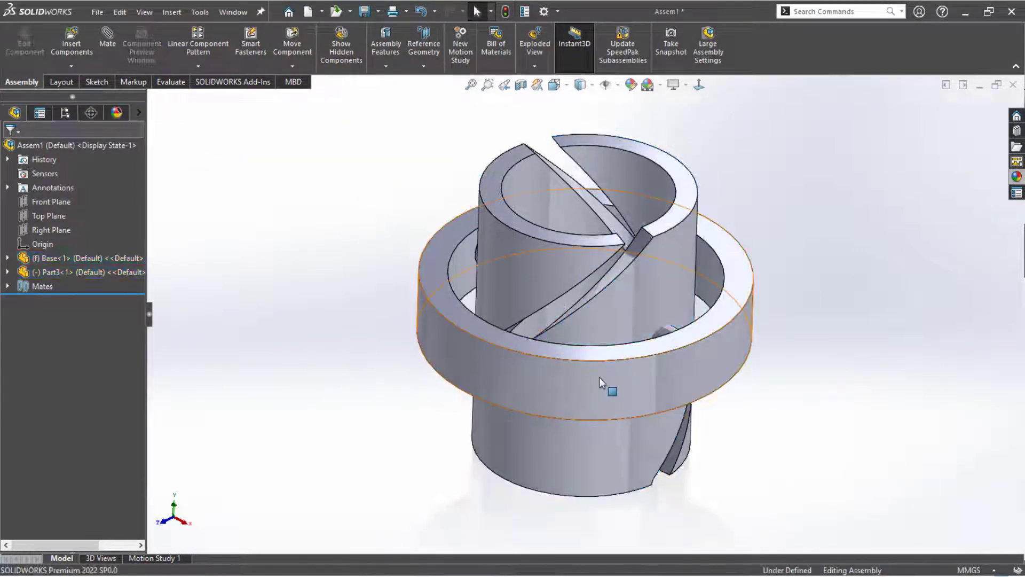
- Move the ring up along the cylinder's axis so its inner pins sit near the slots' upper openings
drag(599, 377, 514, 205)
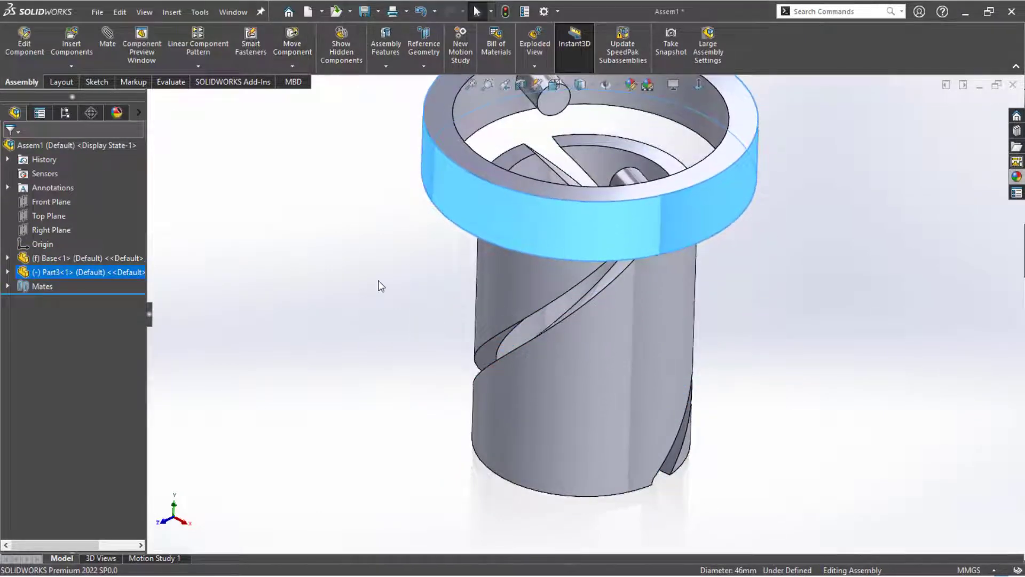
click(379, 287)
middle_drag(379, 286, 448, 230)
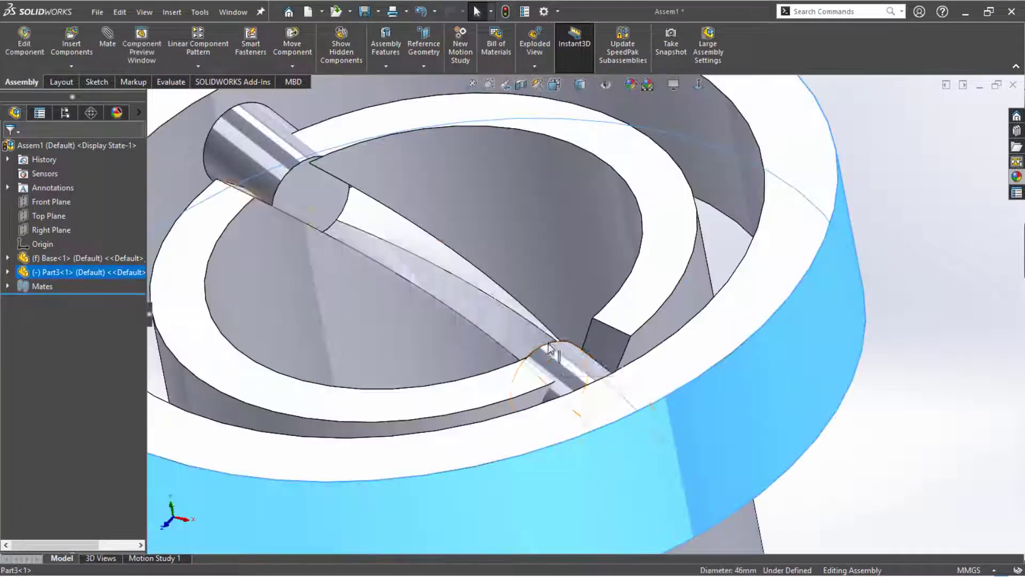
- Check the diameter of the ring's inner pin and open the slotted cylinder part, Base, for editing
click(553, 348)
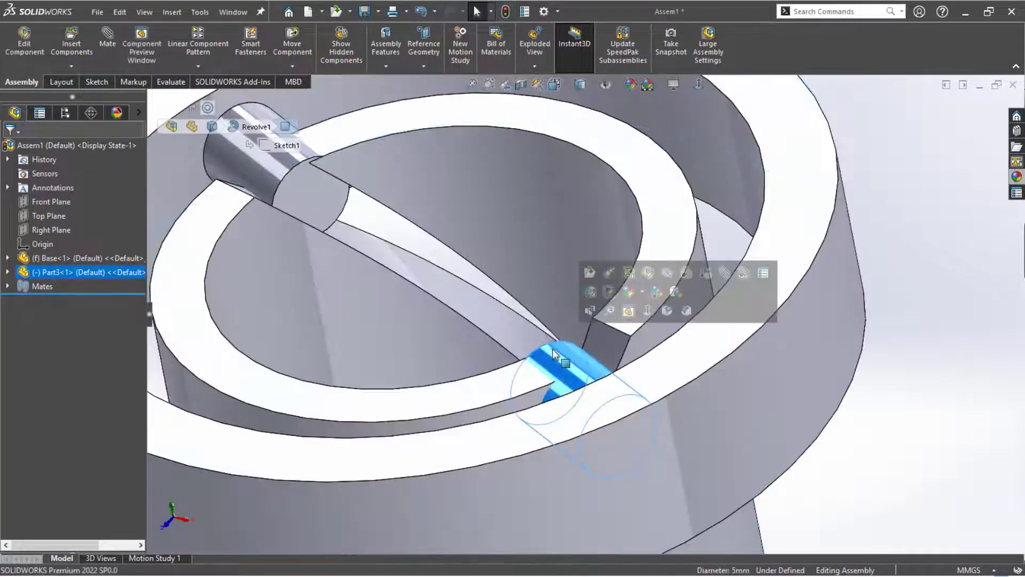
scroll(841, 453, up, 5)
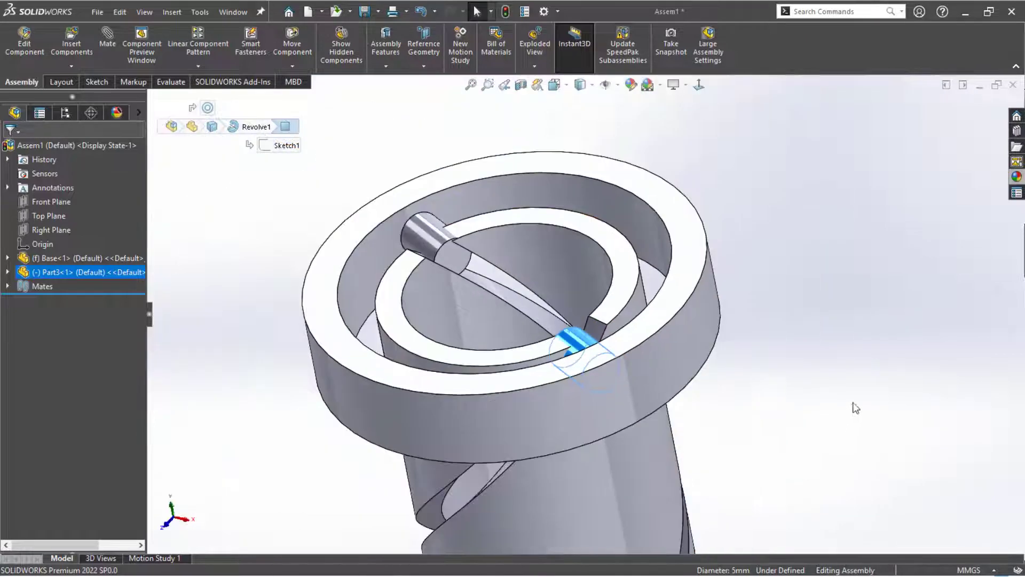
click(276, 300)
click(413, 335)
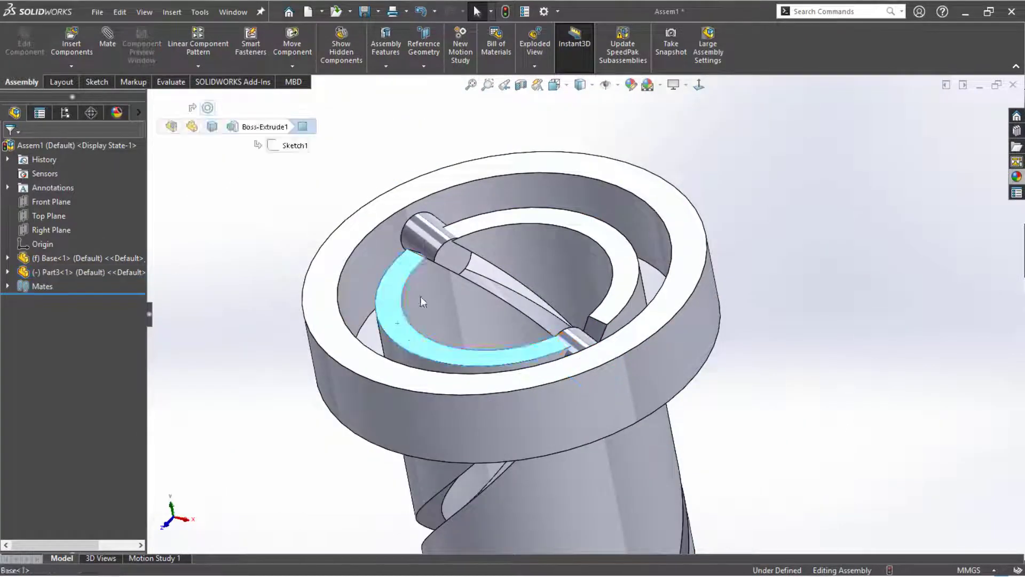
click(434, 250)
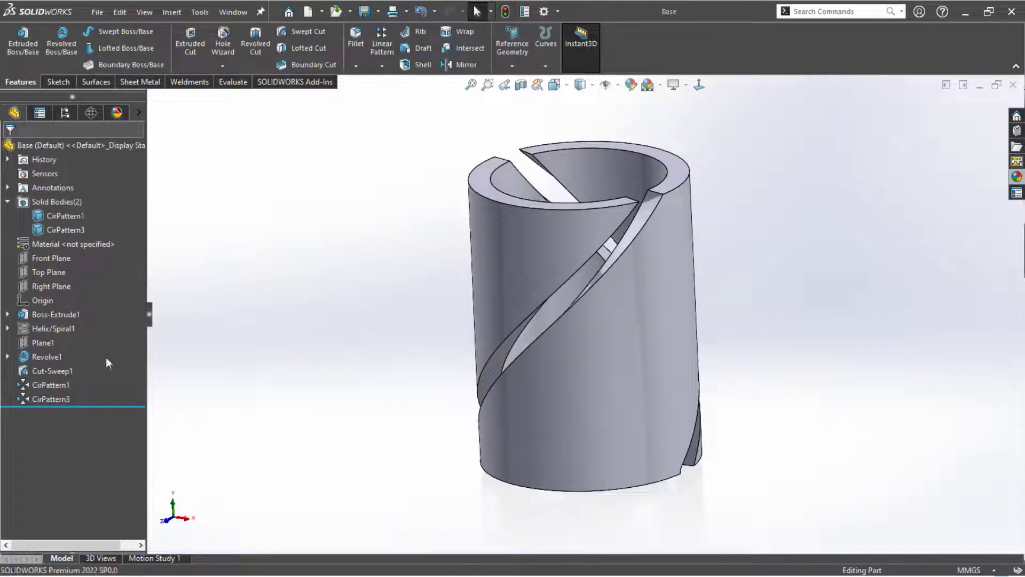
- Set the sketch dimension D1@Sketch3 of the slot-cutting body Revolve1 to 2.5 mm and rebuild the part
click(47, 372)
click(29, 359)
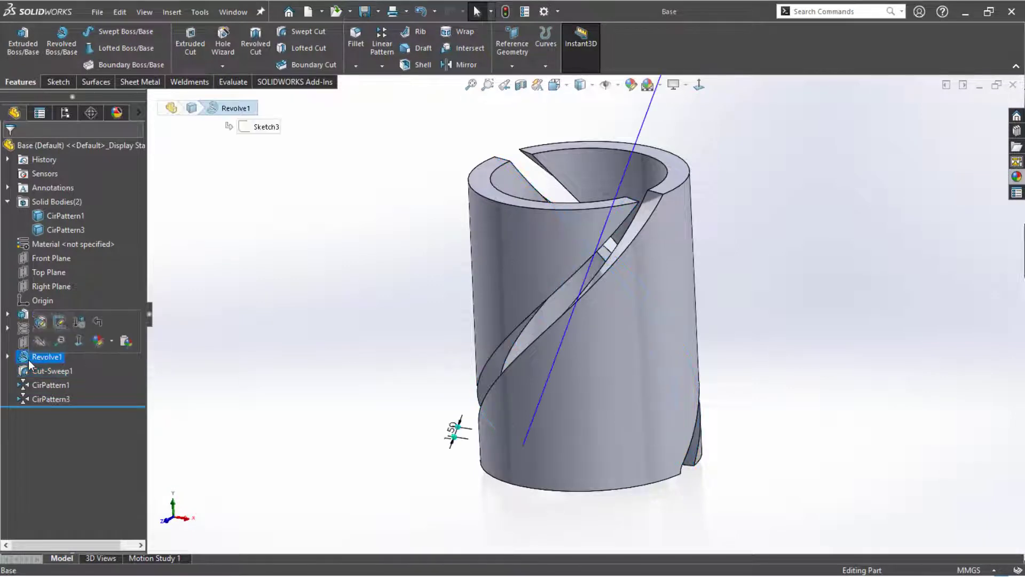
double_click(454, 435)
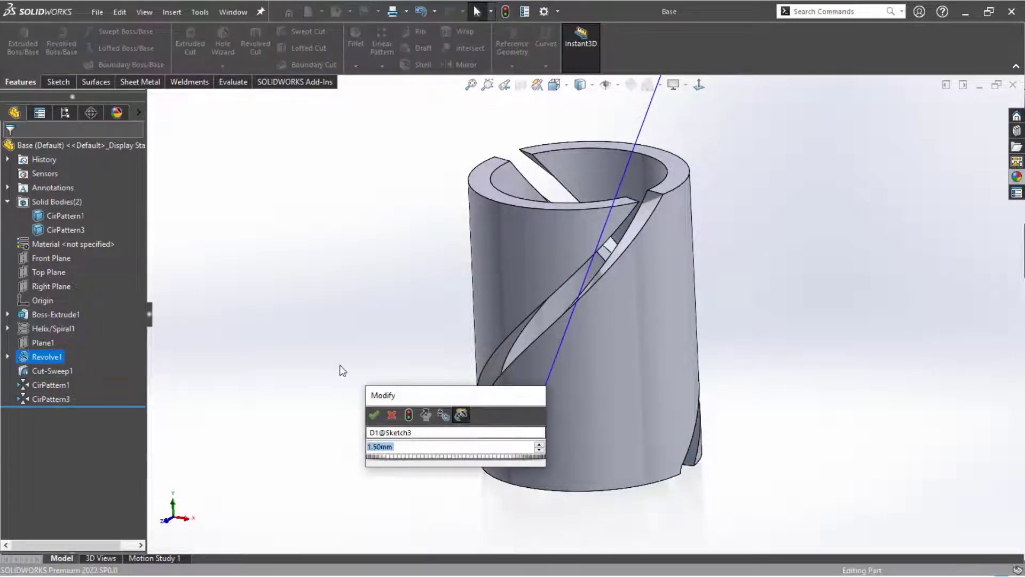
text(2.5)
key(Return)
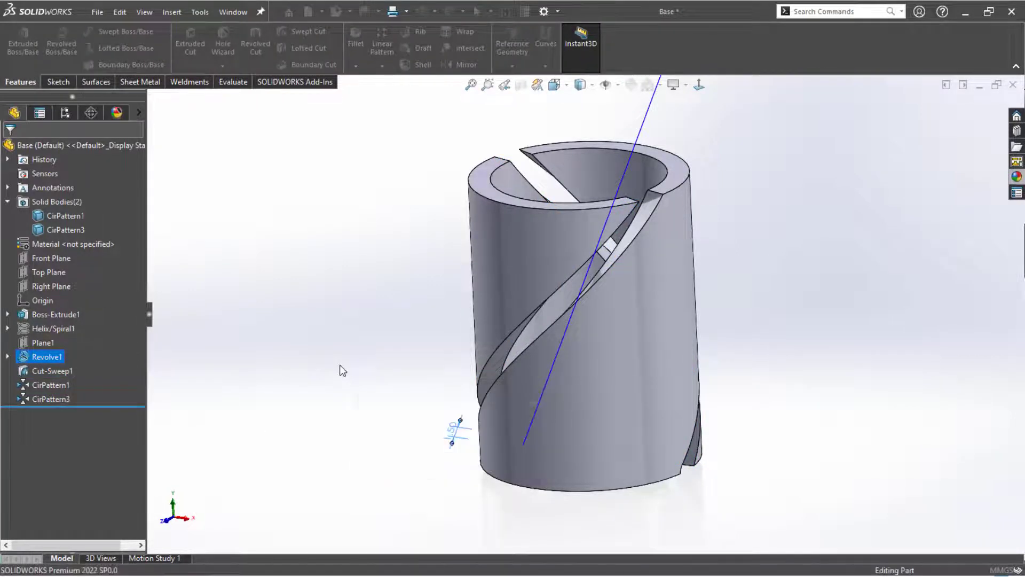
click(9, 151)
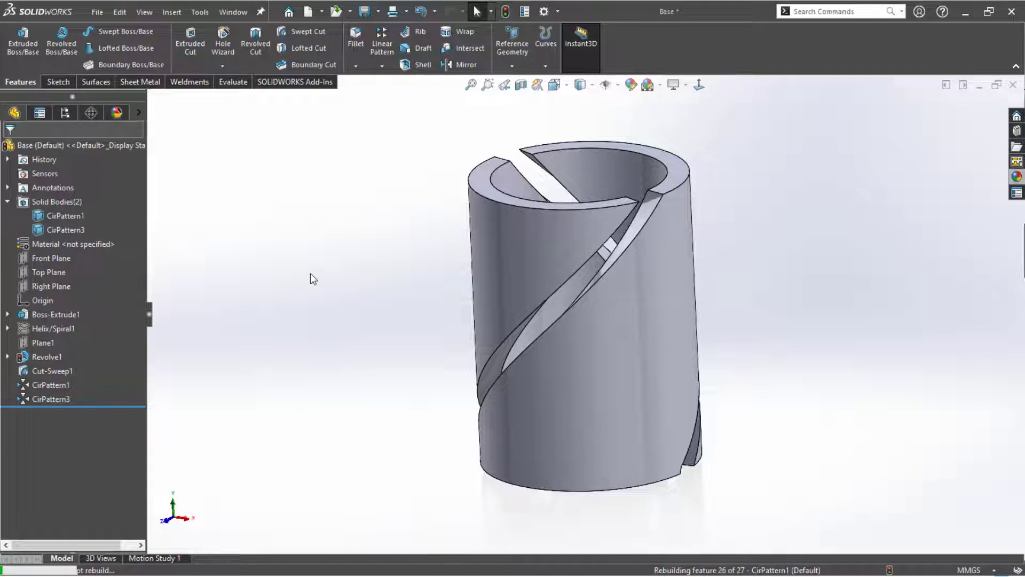
- Save the modified Base part and return to the assembly, accepting the widened slots
mouse_move(343, 288)
middle_down()
mouse_move(382, 228)
mouse_move(358, 287)
middle_up()
key(ctrl+s)
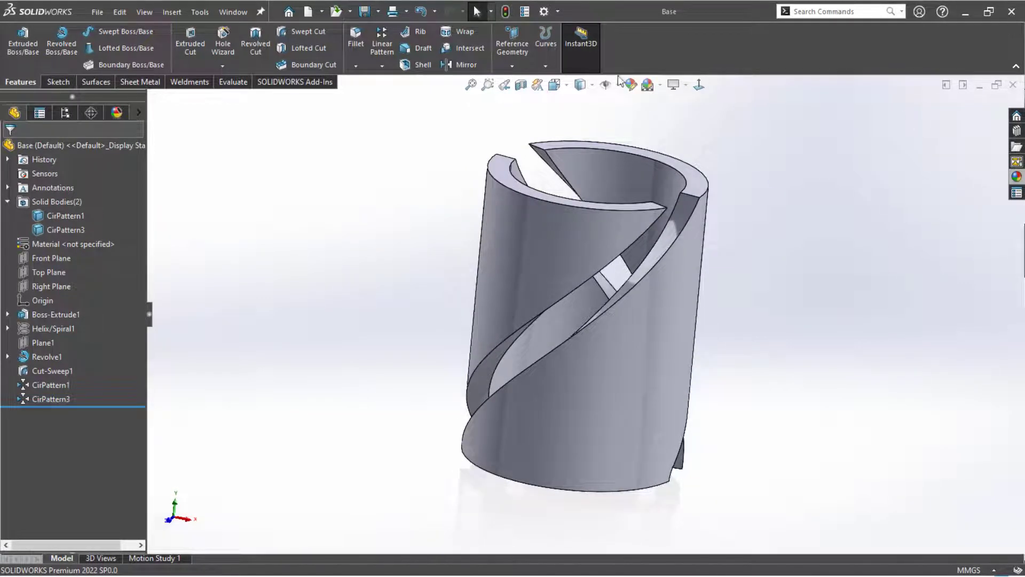
middle_drag(462, 210, 478, 247)
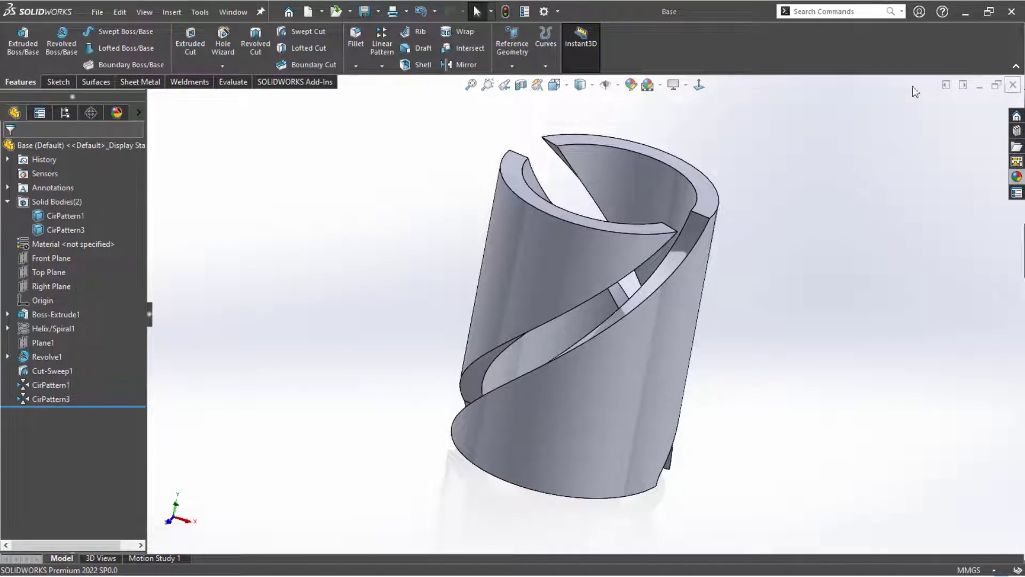
- Lower the ring slightly along the cylinder and make the ring transparent
middle_drag(299, 263, 340, 285)
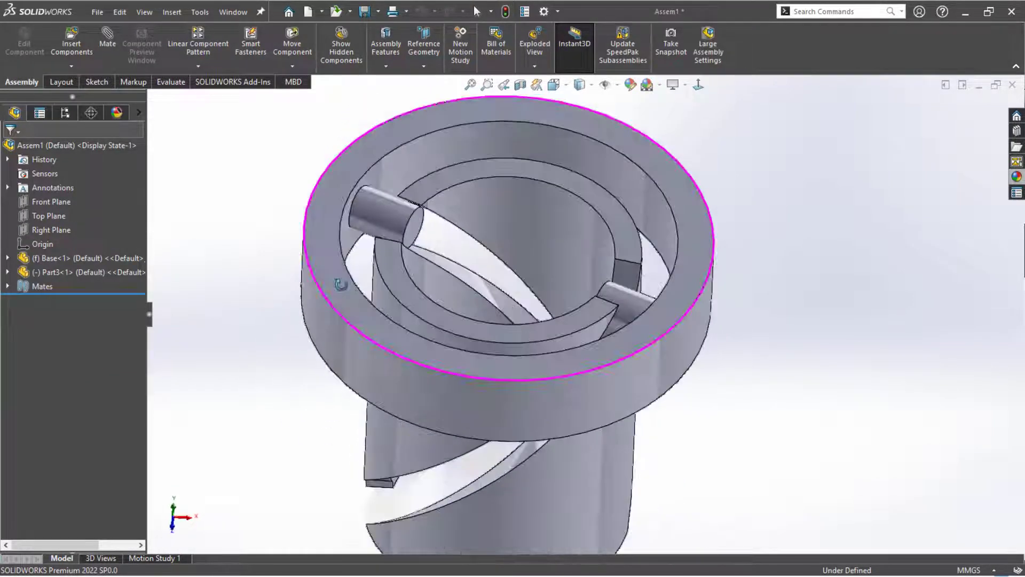
drag(632, 361, 582, 398)
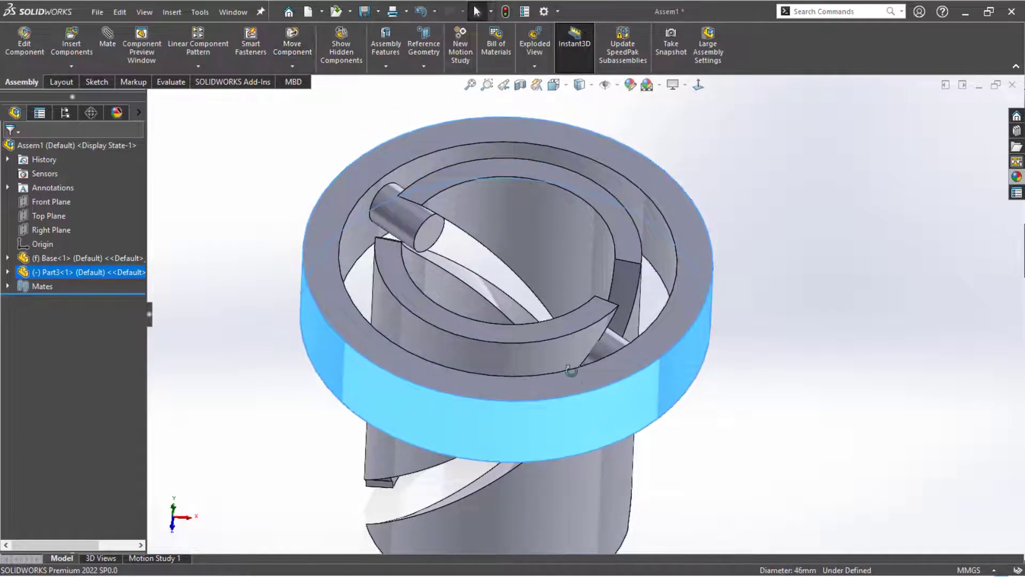
middle_drag(571, 370, 550, 325)
click(379, 239)
click(359, 410)
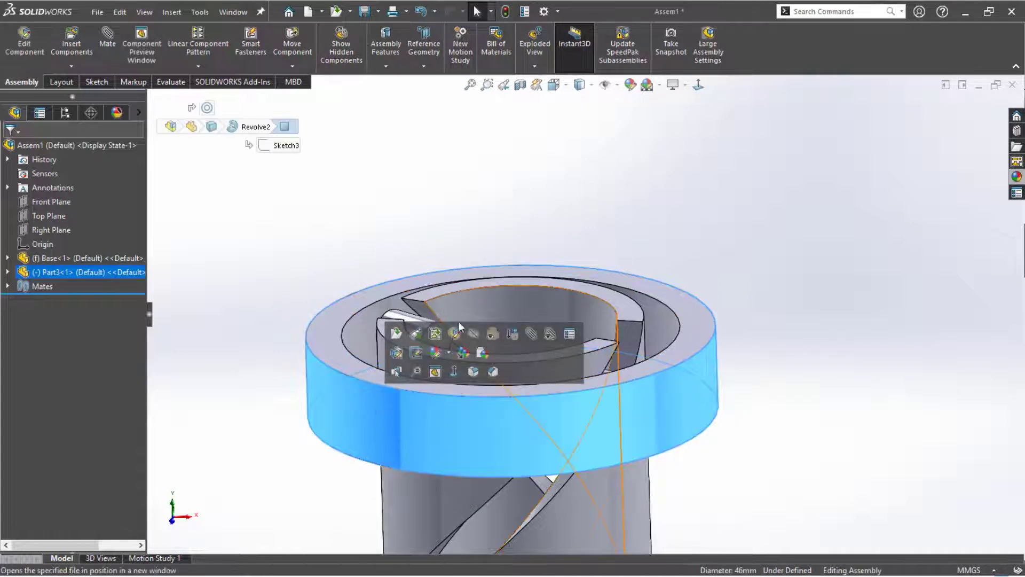
click(473, 333)
click(383, 226)
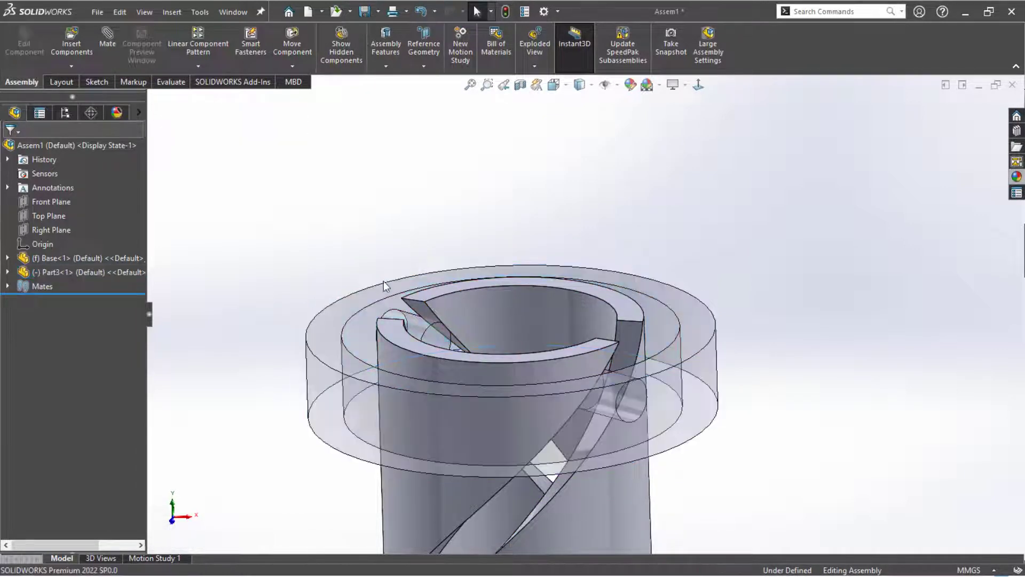
- In the front view, move and turn the ring down the cylinder so its pins lie in the helical slots
key(ctrl+1)
scroll(643, 371, down, 4)
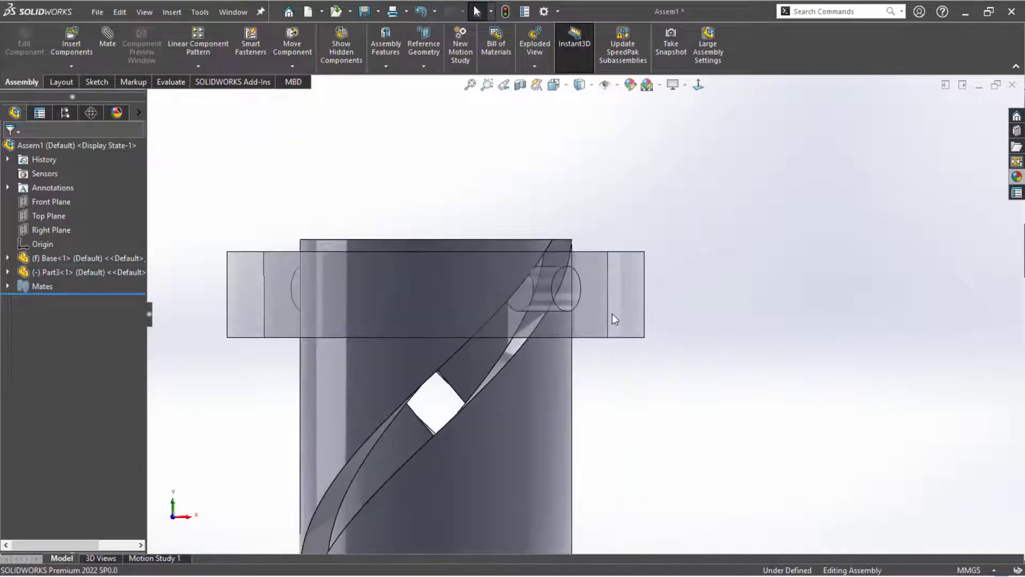
drag(612, 313, 530, 379)
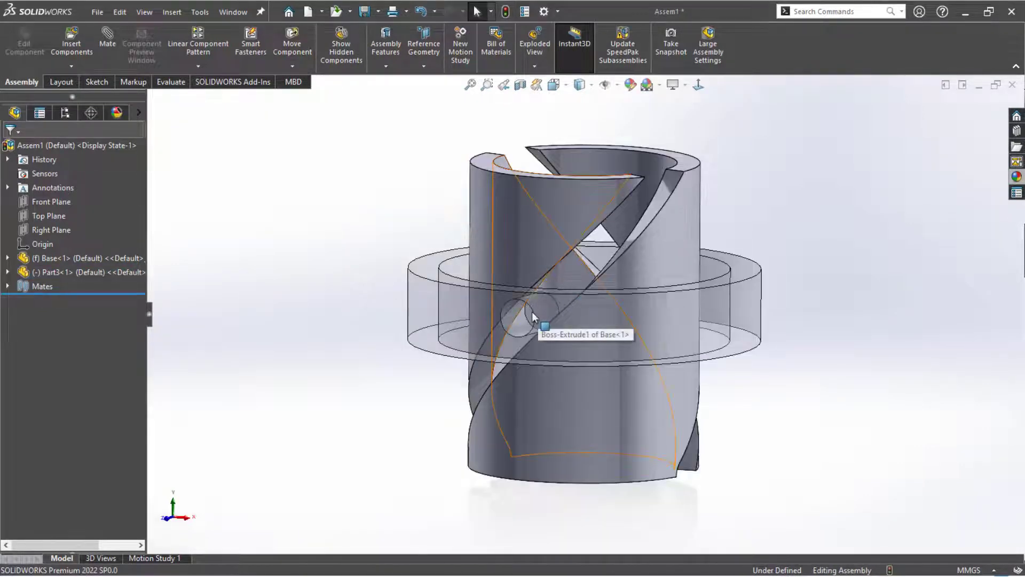
mouse_move(402, 268)
middle_down()
mouse_move(374, 343)
mouse_move(469, 341)
middle_up()
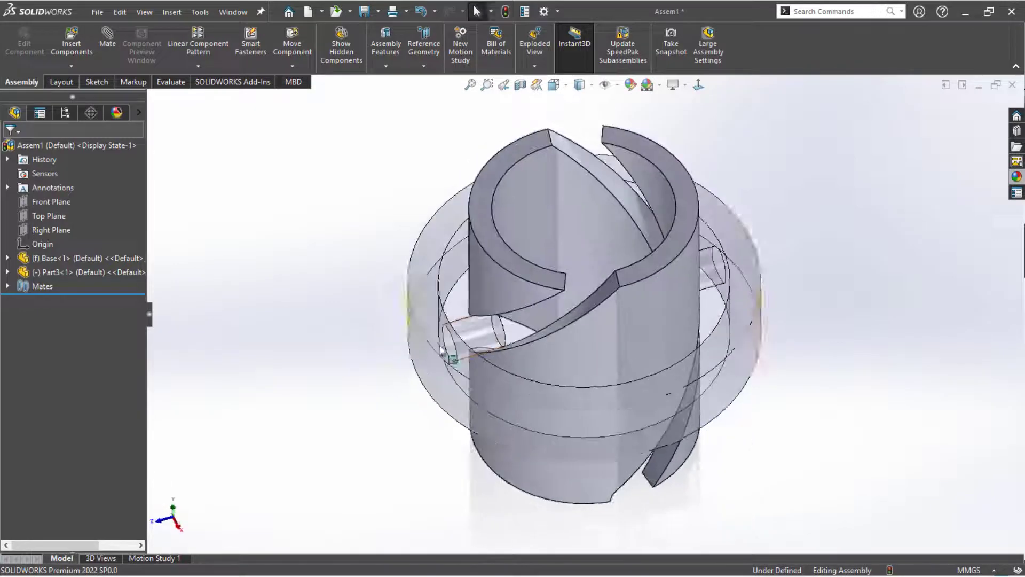
- Add a mate between the circular edge at the pin's inner end and the adjacent side face of the helical slot
click(513, 337)
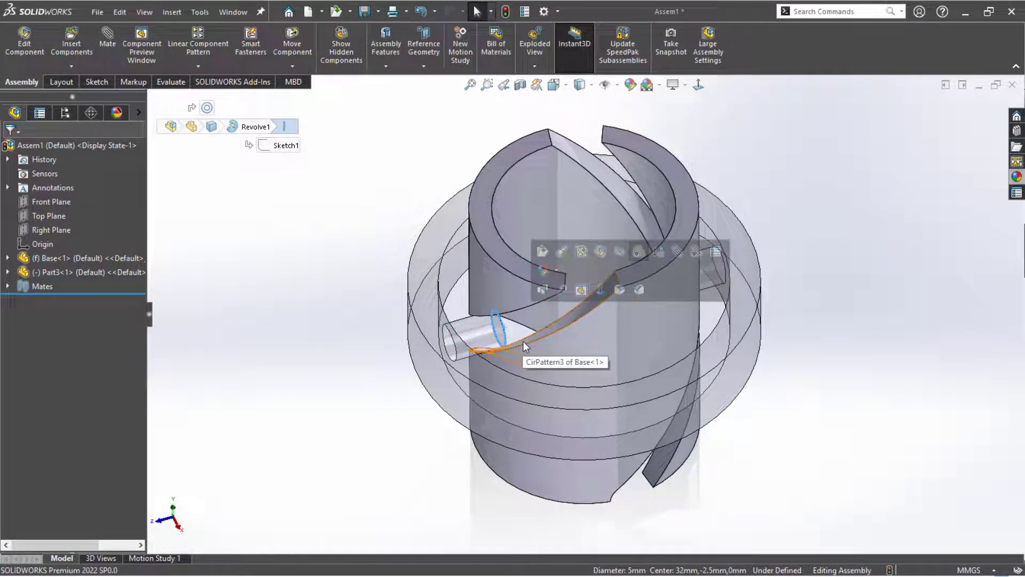
ctrl+click(524, 345)
click(559, 331)
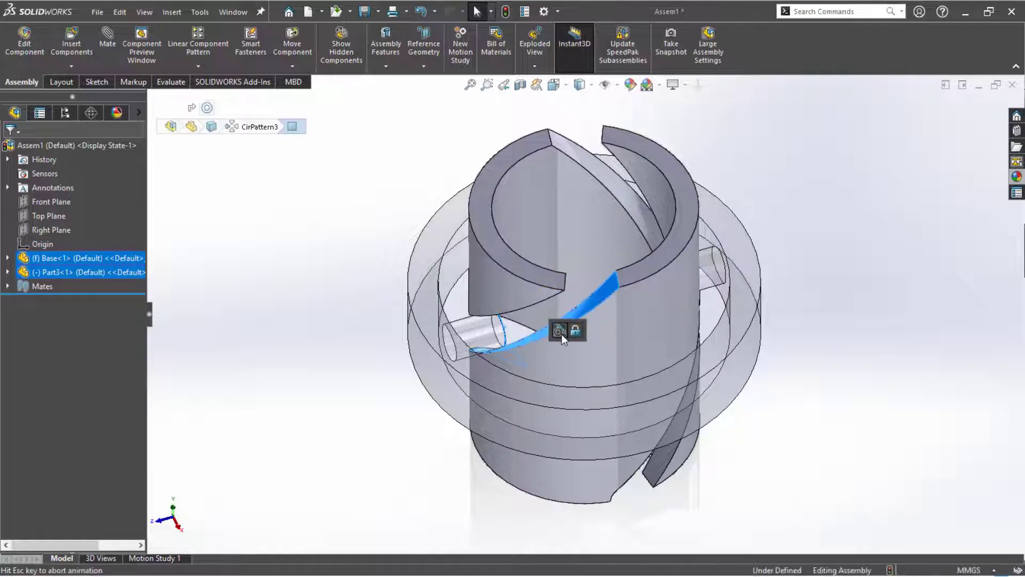
- Test the new mate by moving the ring along the cylinder with its pins following the slots
key(ctrl+4)
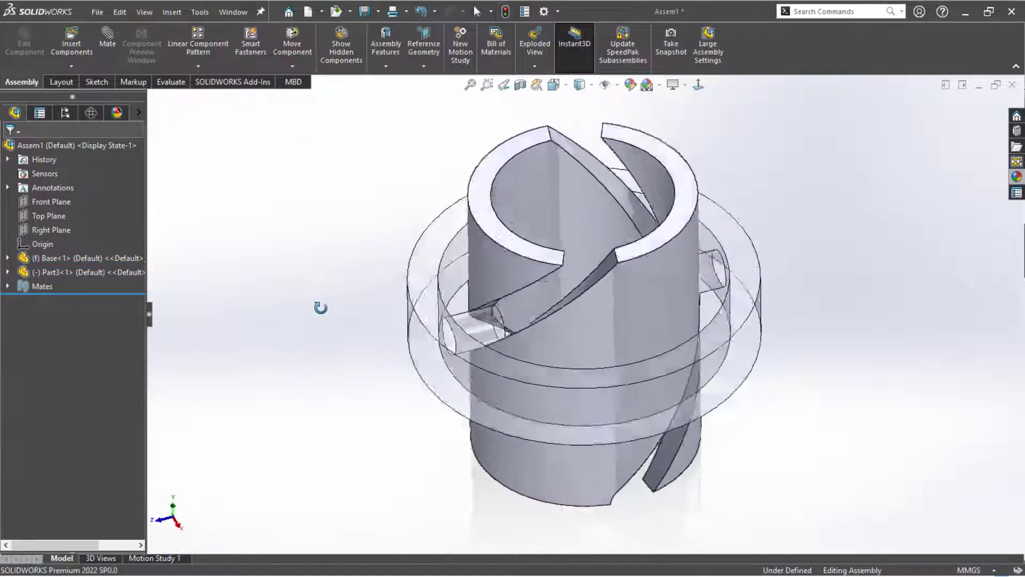
drag(467, 308, 576, 253)
middle_drag(615, 323, 360, 229)
click(361, 230)
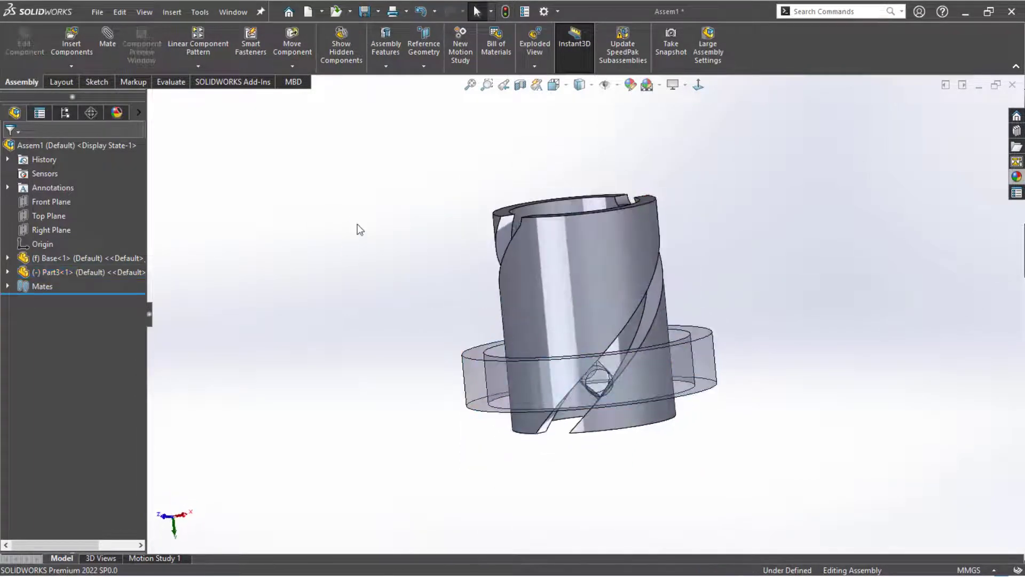
key(ctrl+1)
drag(544, 374, 561, 368)
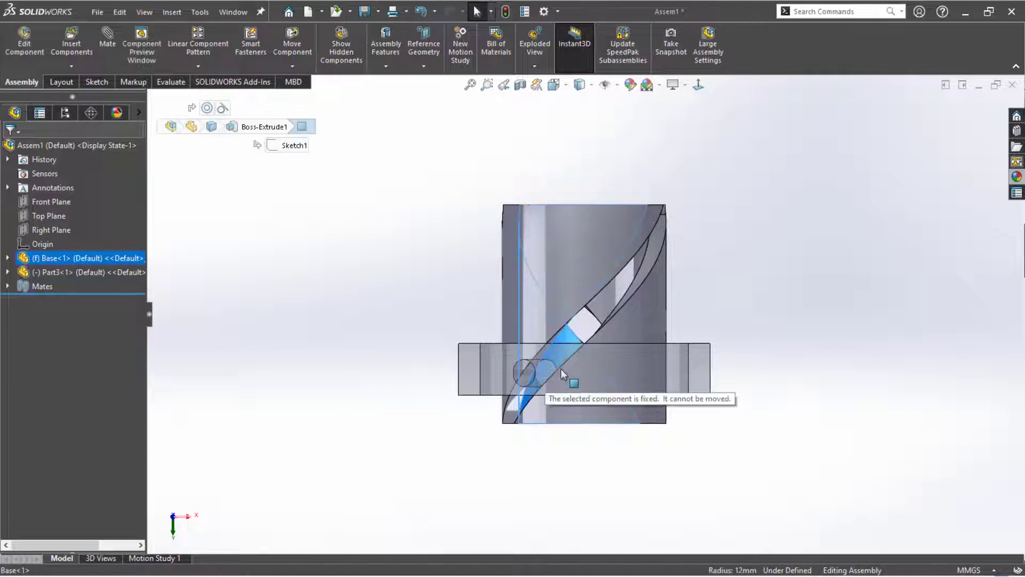
drag(465, 369, 397, 301)
click(436, 431)
click(394, 296)
- Move the ring back and forth past the crossing of the slots and check the pin's fit from the front
middle_drag(357, 305, 336, 309)
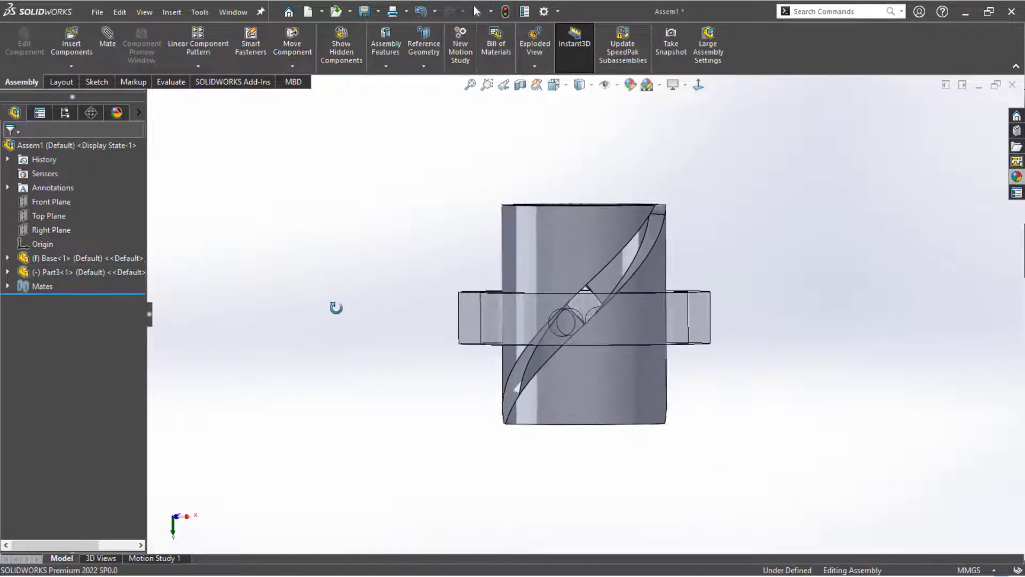
scroll(548, 299, down, 2)
middle_drag(668, 301, 708, 322)
key(ctrl+1)
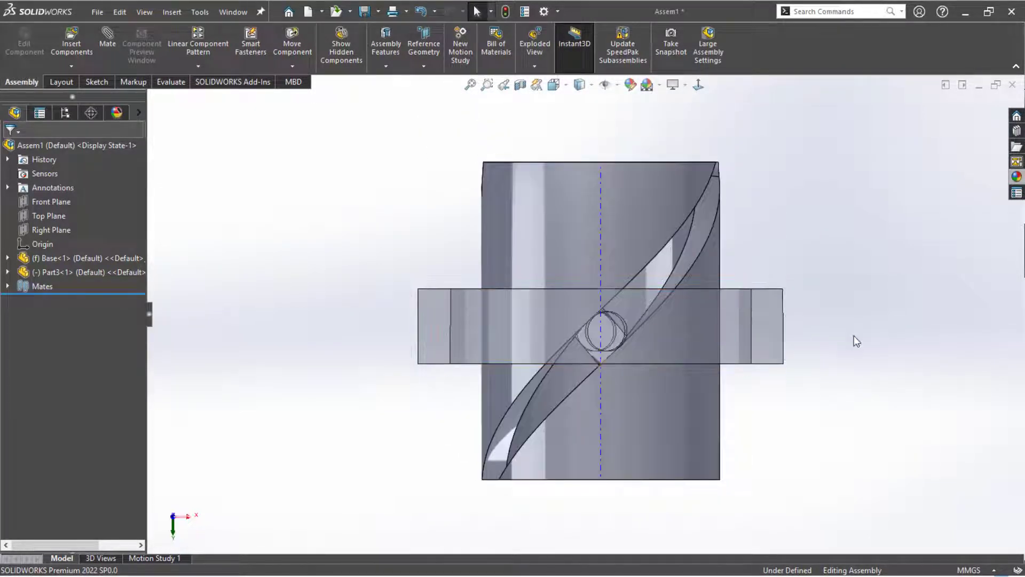
drag(757, 337, 791, 309)
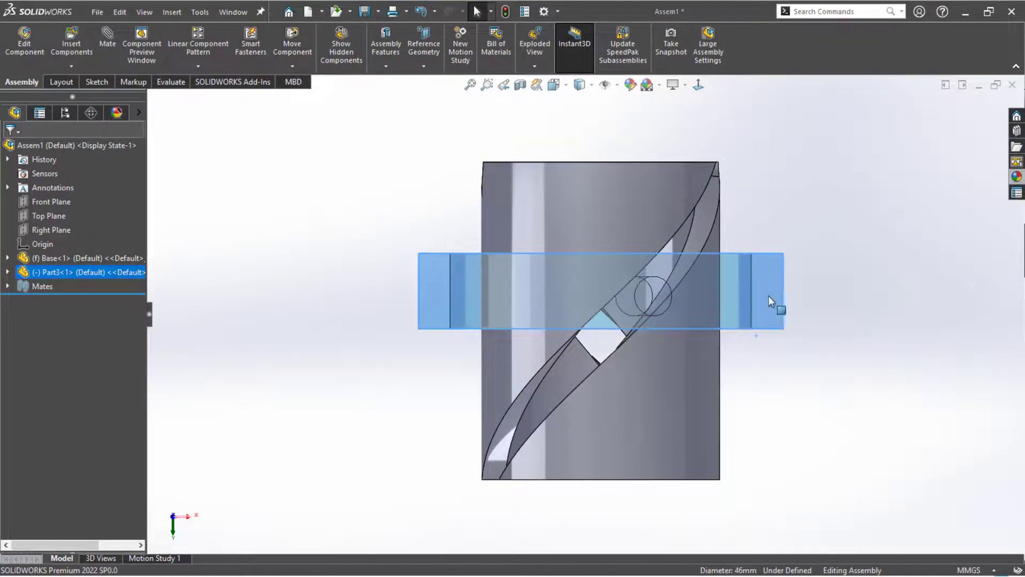
click(820, 315)
click(835, 314)
mouse_move(785, 307)
mouse_down()
mouse_move(769, 328)
mouse_move(739, 329)
mouse_move(723, 349)
mouse_move(726, 337)
mouse_move(731, 350)
mouse_move(715, 360)
mouse_up()
click(315, 417)
- Examine the contact between the ring's pins and the slot walls from several angles
middle_drag(316, 418, 402, 441)
scroll(594, 234, down, 5)
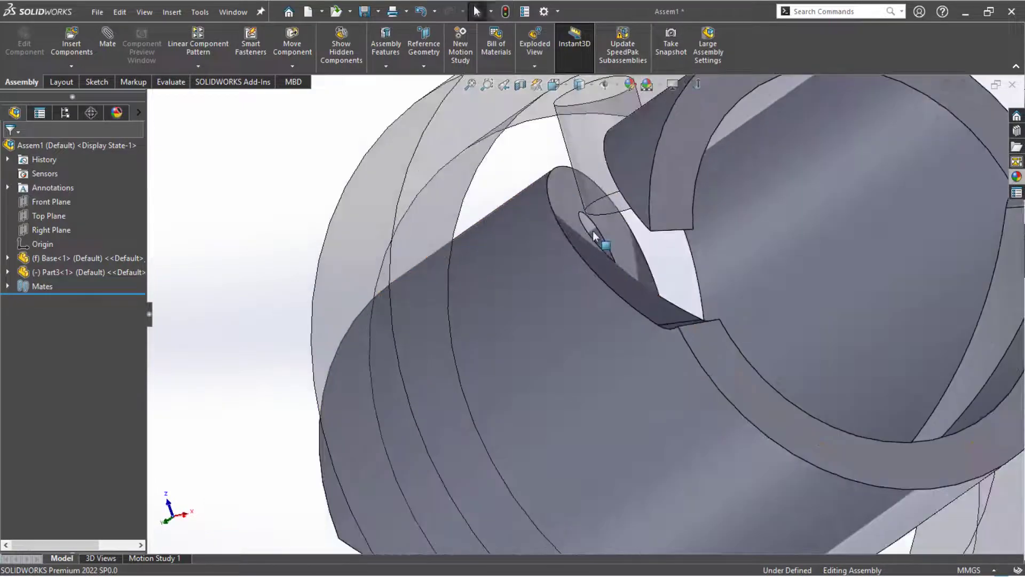
middle_drag(594, 234, 635, 313)
scroll(605, 248, up, 9)
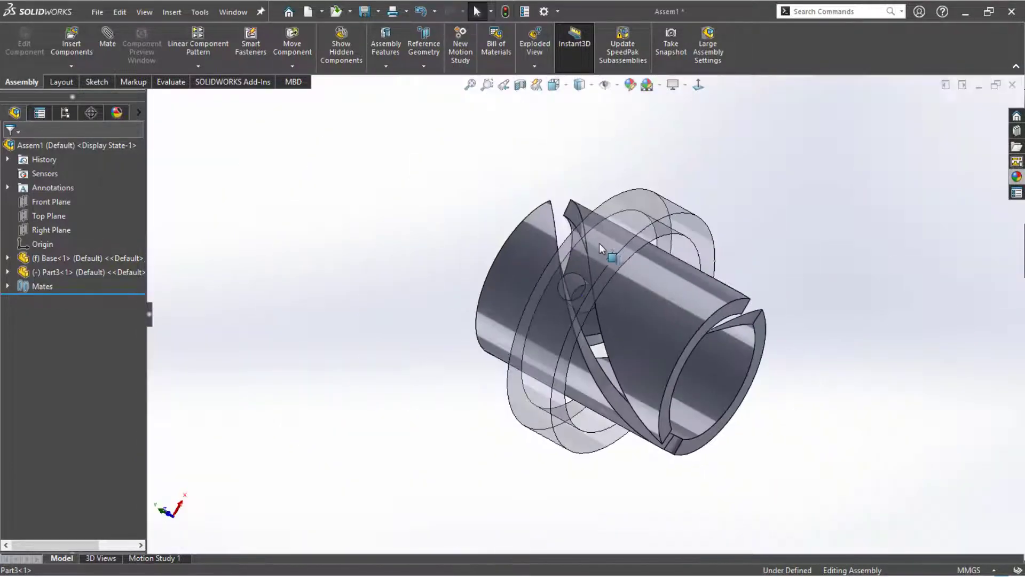
scroll(599, 242, up, 2)
middle_drag(606, 438, 603, 299)
scroll(603, 289, down, 4)
scroll(690, 438, down, 2)
middle_drag(690, 430, 774, 375)
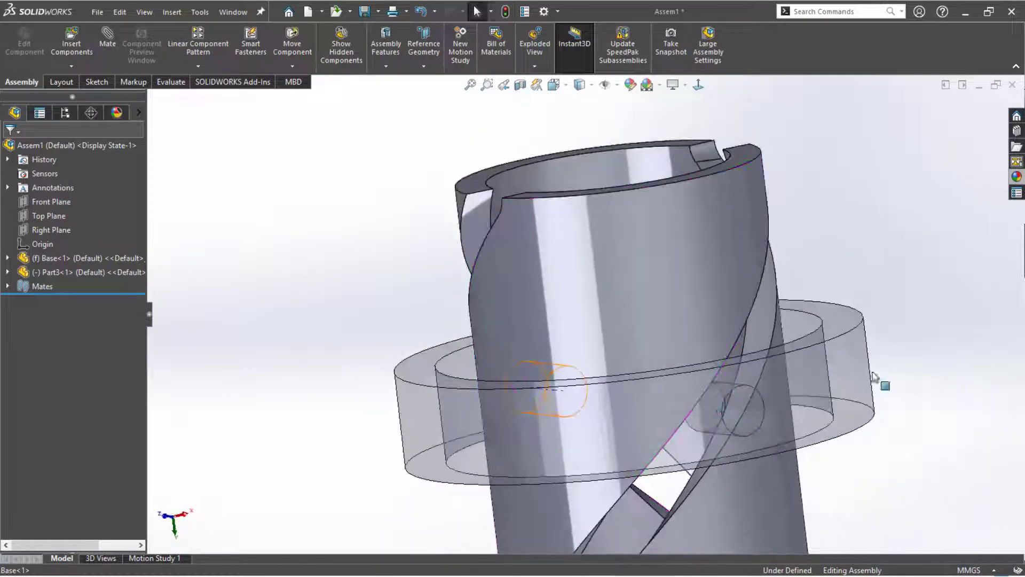
- Slide the ring toward the cylinder's end and inspect how the pins sit in both slots
drag(861, 368, 752, 229)
click(403, 372)
middle_drag(403, 372, 436, 352)
scroll(437, 348, down, 1)
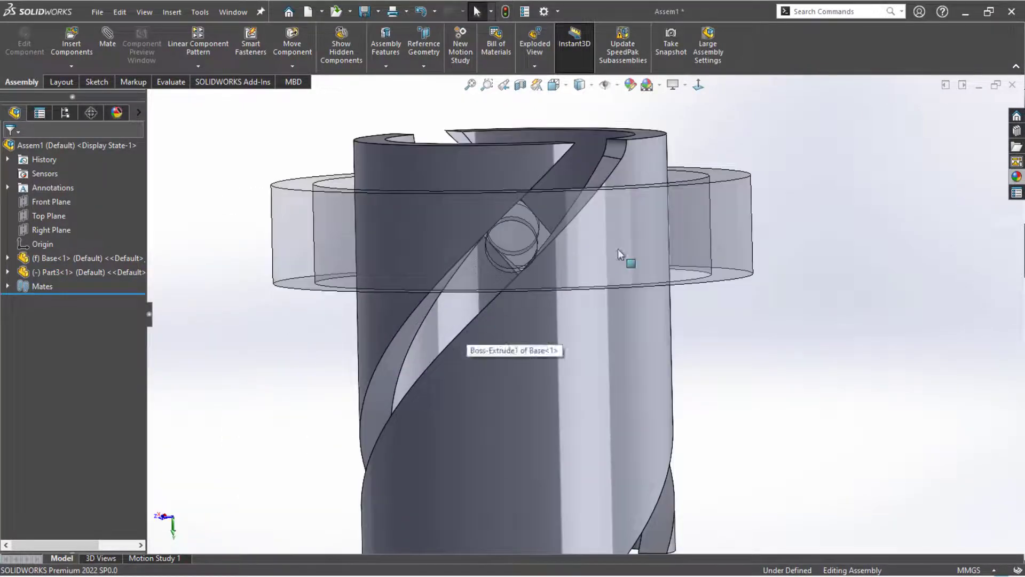
mouse_move(765, 347)
middle_down()
mouse_move(764, 325)
mouse_move(576, 376)
mouse_move(765, 338)
mouse_move(755, 361)
mouse_move(769, 407)
mouse_move(770, 361)
middle_up()
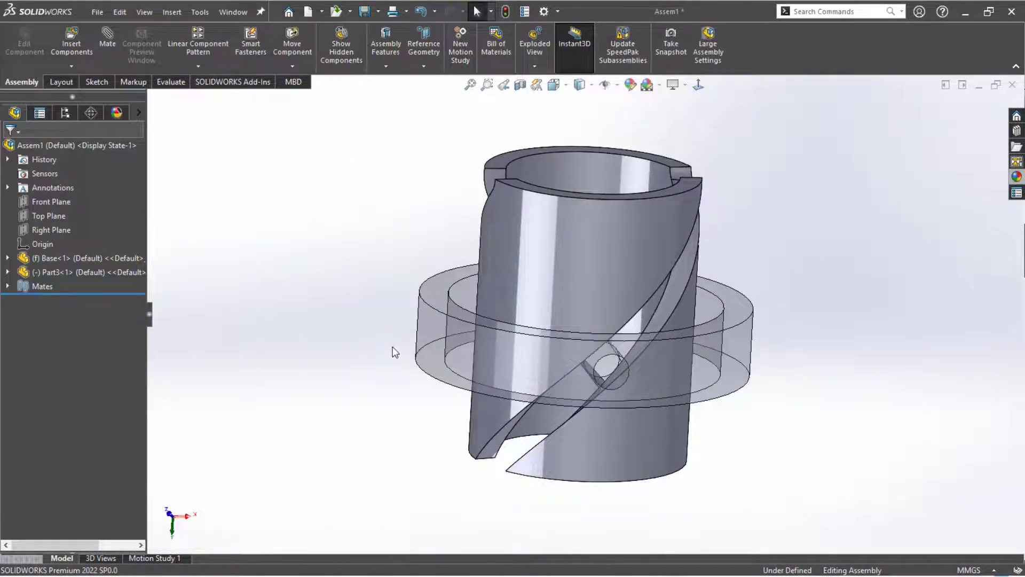
- Switch to the Assem2 assembly and open its gold slotted cylinder, Part2, for editing
key(ctrl+Tab)
click(552, 296)
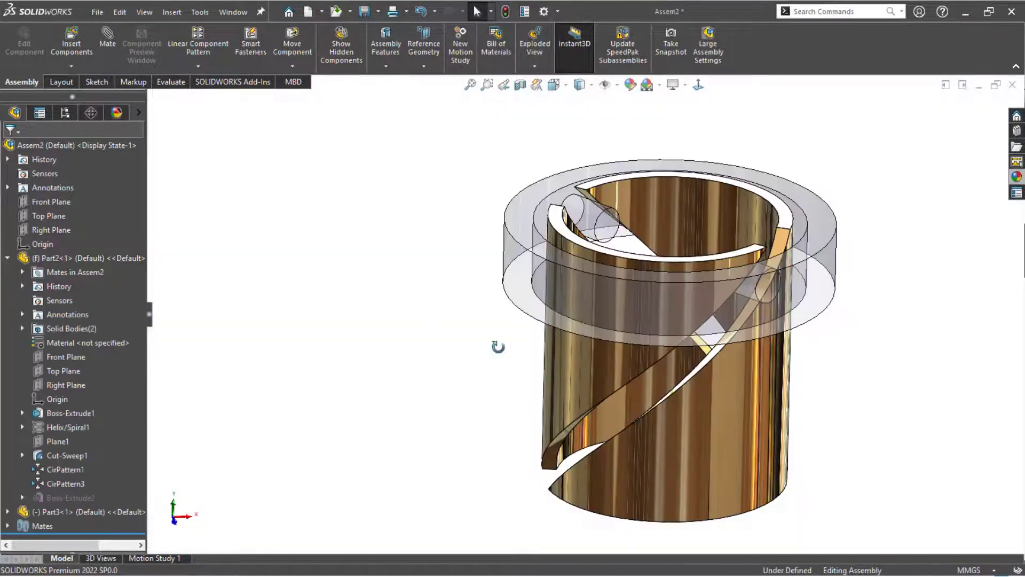
middle_drag(496, 346, 494, 284)
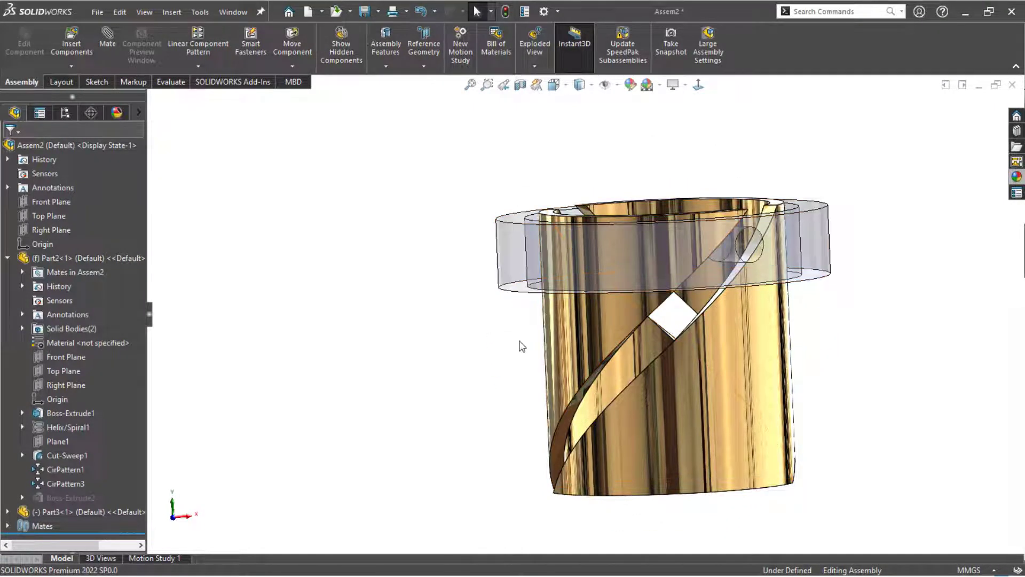
click(559, 346)
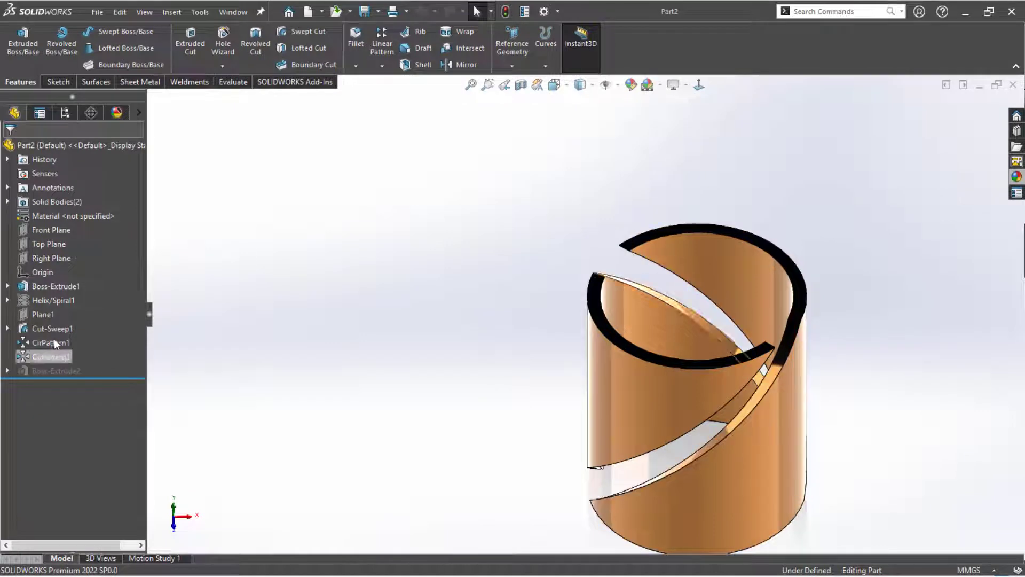
- Roll Part2's feature history back to just after Cut-Sweep1, before the circular patterns
click(49, 330)
click(334, 363)
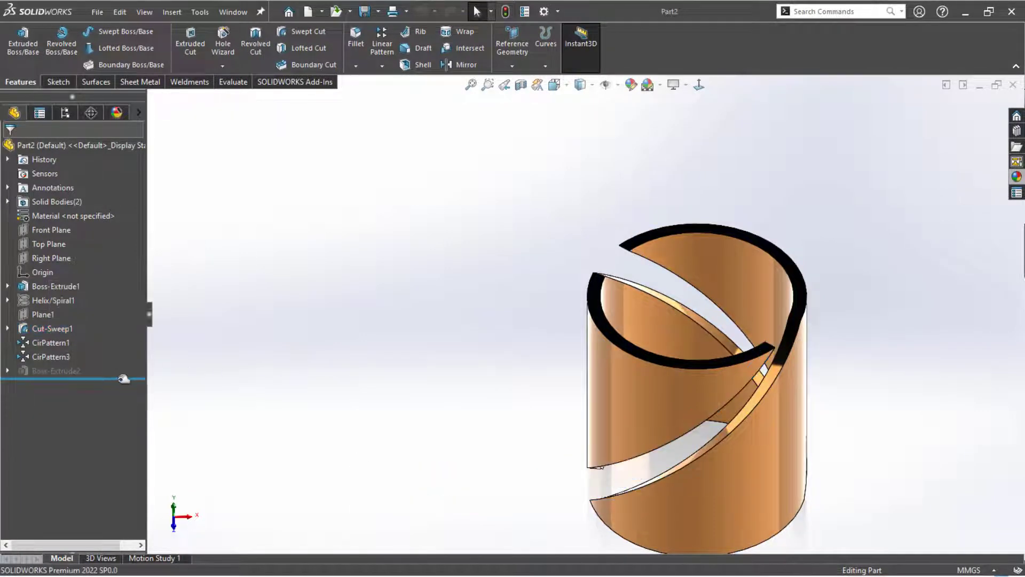
drag(124, 330, 126, 334)
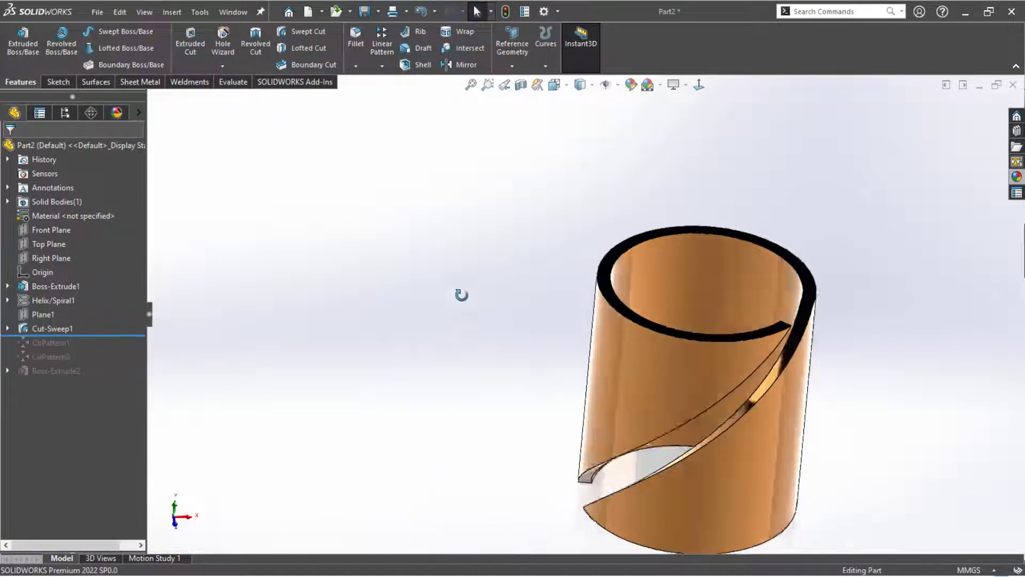
- Inspect the rectangular profile sketch of Cut-Sweep1, exit it, and examine the single helical slot from the front
click(12, 328)
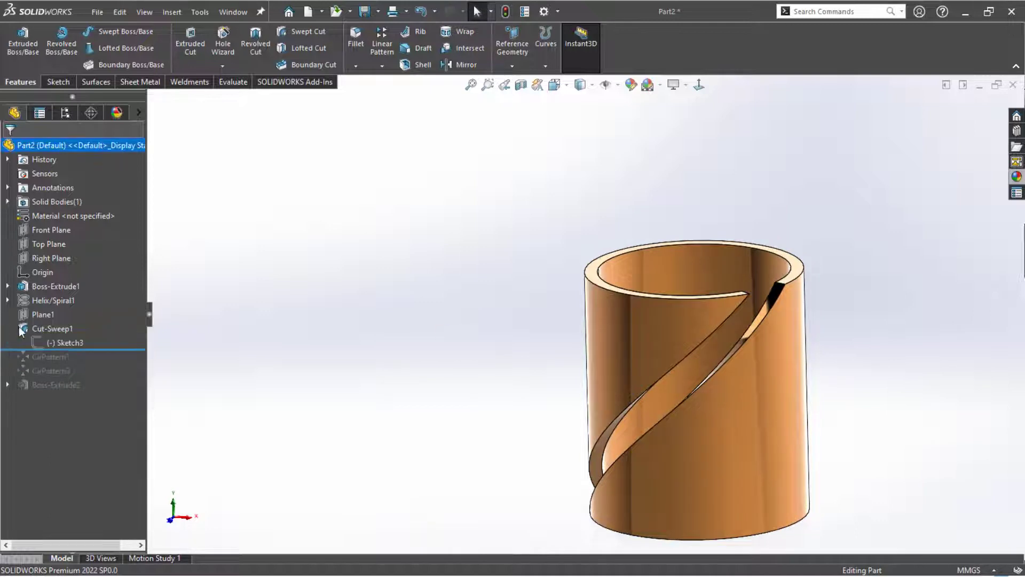
click(41, 343)
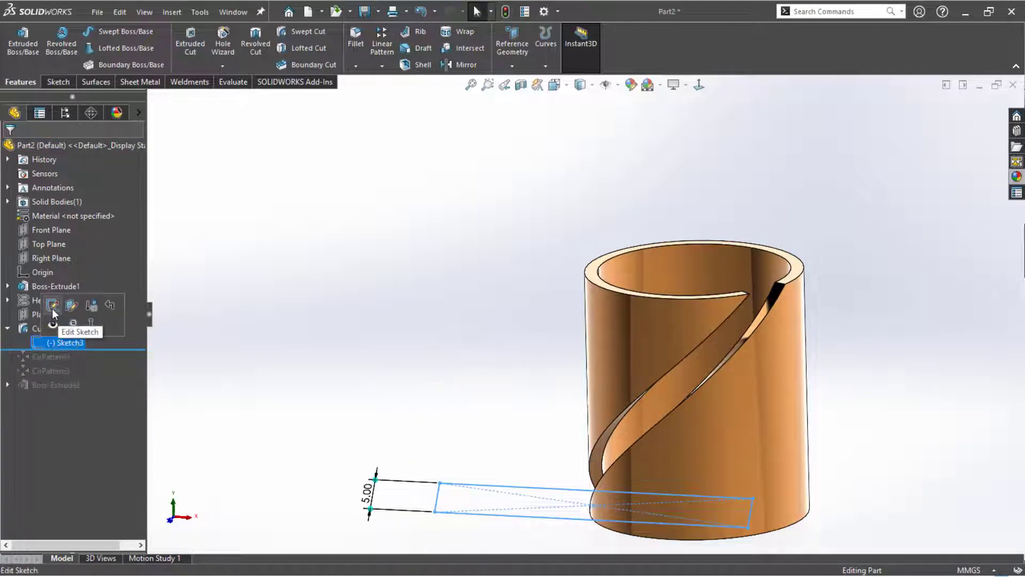
click(51, 305)
mouse_move(458, 416)
middle_down()
mouse_move(449, 347)
mouse_move(387, 472)
middle_up()
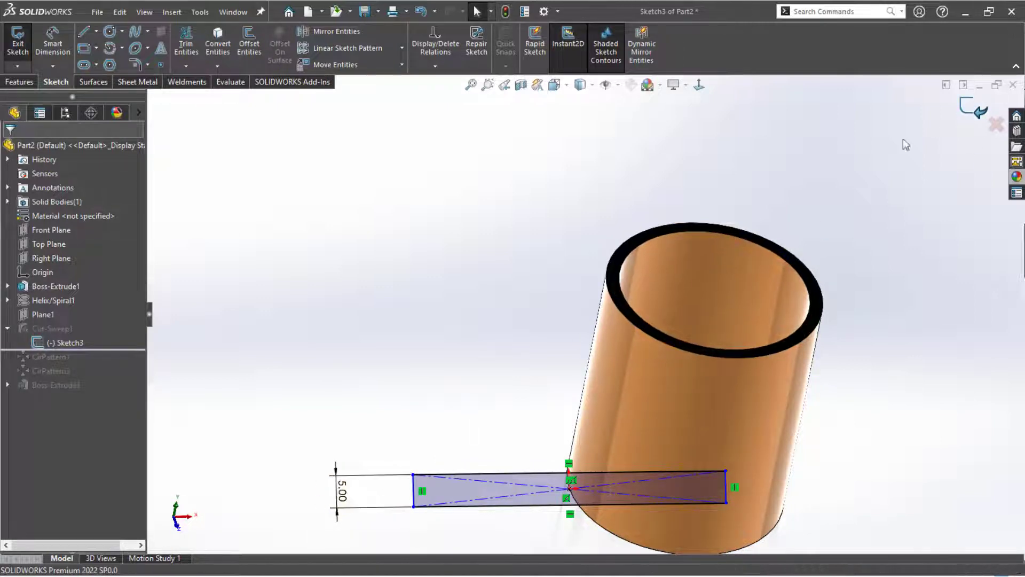
click(973, 107)
mouse_move(375, 288)
middle_down()
mouse_move(339, 194)
mouse_move(327, 198)
middle_up()
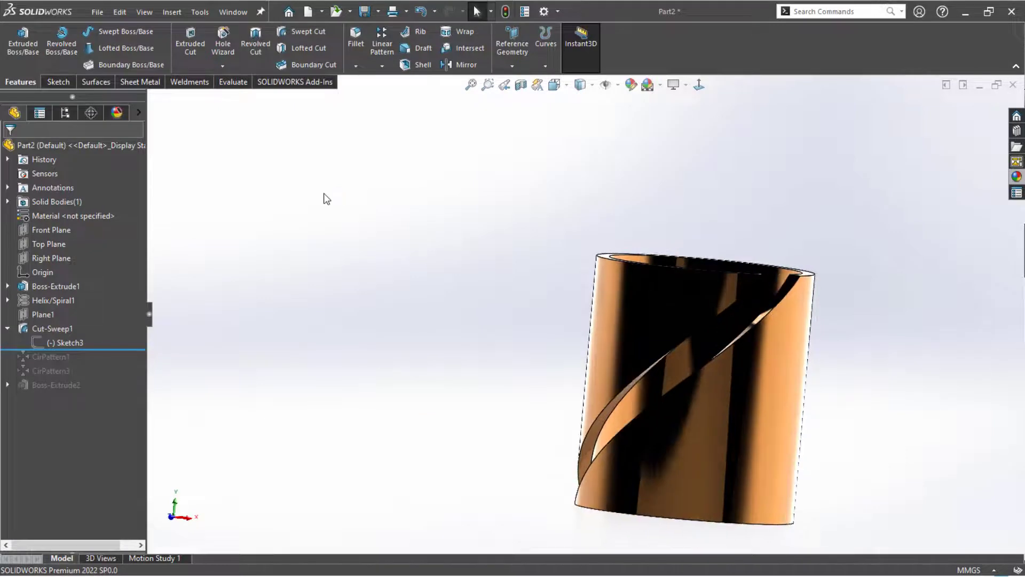
key(ctrl+1)
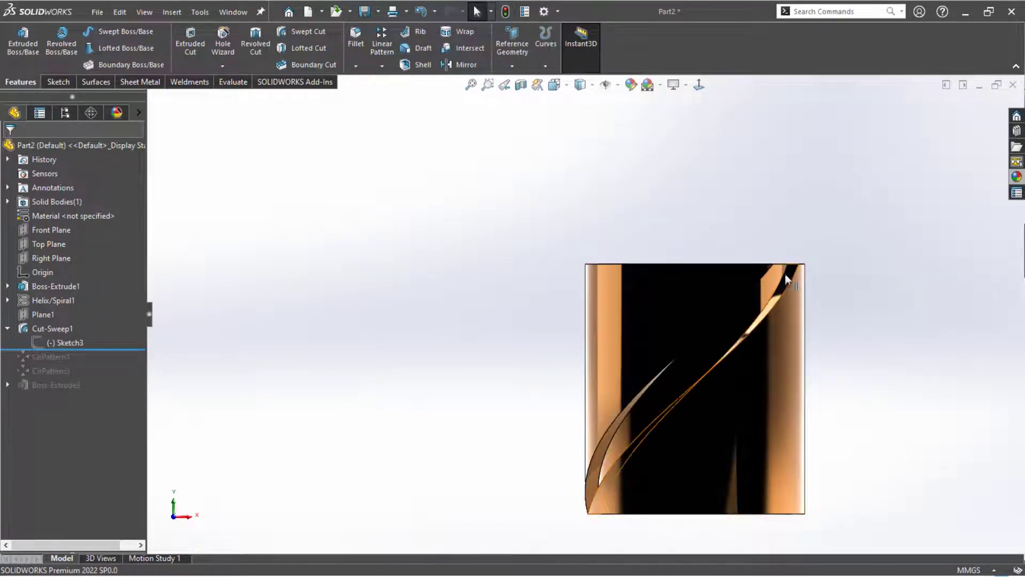
middle_drag(426, 441, 470, 454)
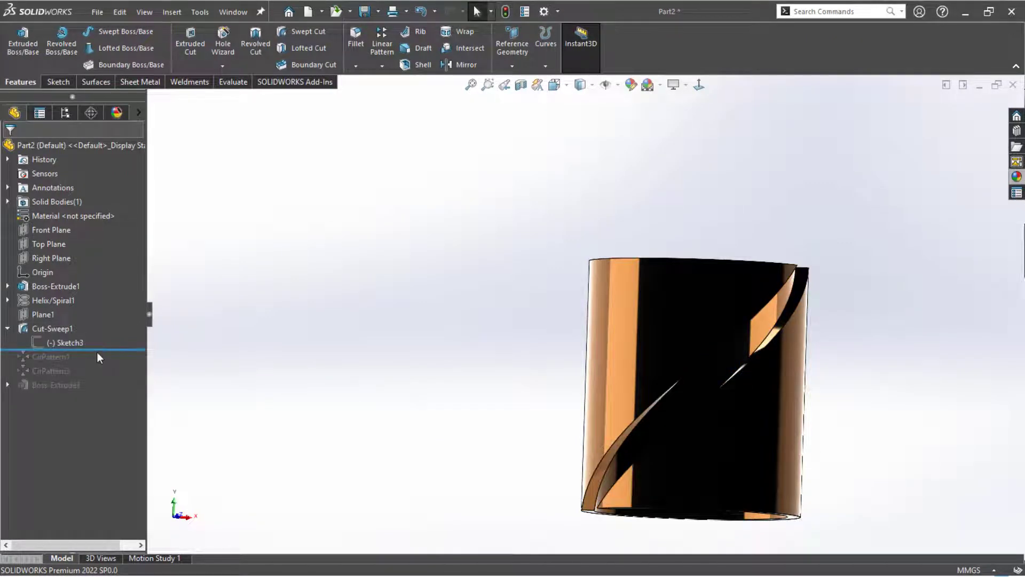
- Roll Part2's feature history forward past the circular patterns, and return to Assem2 with the assembly rebuilt
drag(97, 349, 98, 392)
middle_drag(352, 331, 436, 401)
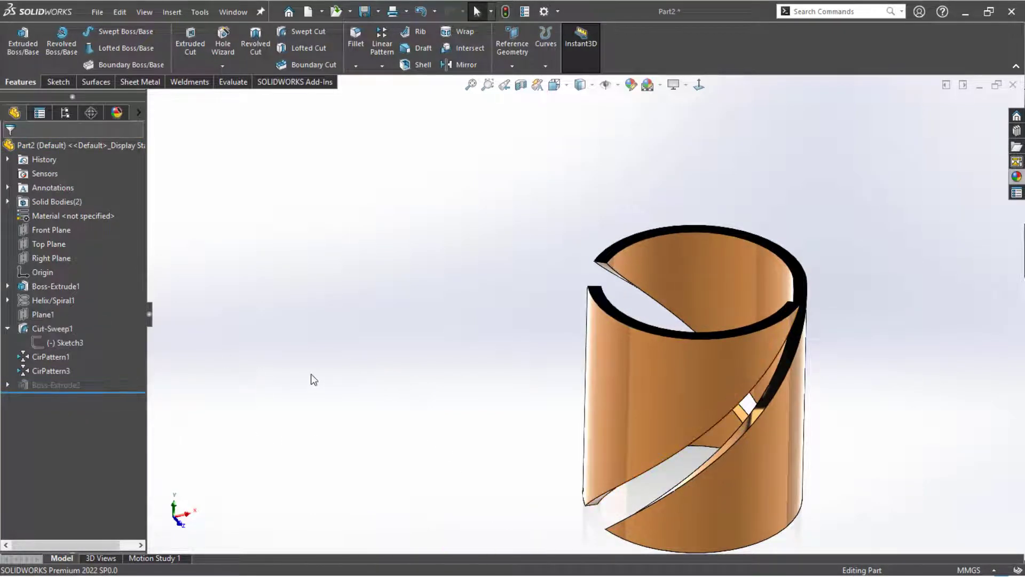
key(ctrl+Tab)
click(116, 63)
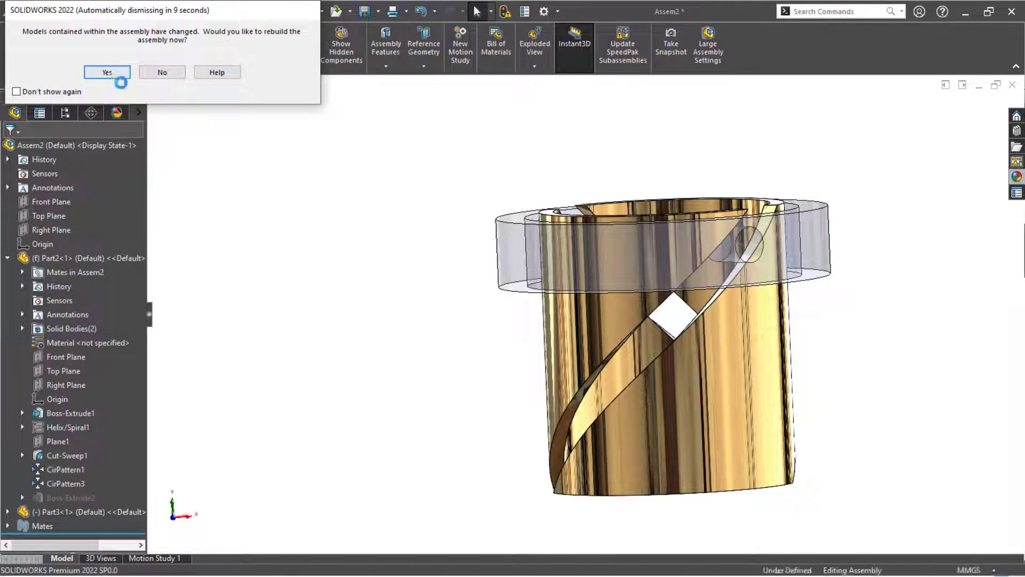
- Slide the ring down to about mid-height of the gold cylinder and inspect the pins against the slot opening up close
key(ctrl+1)
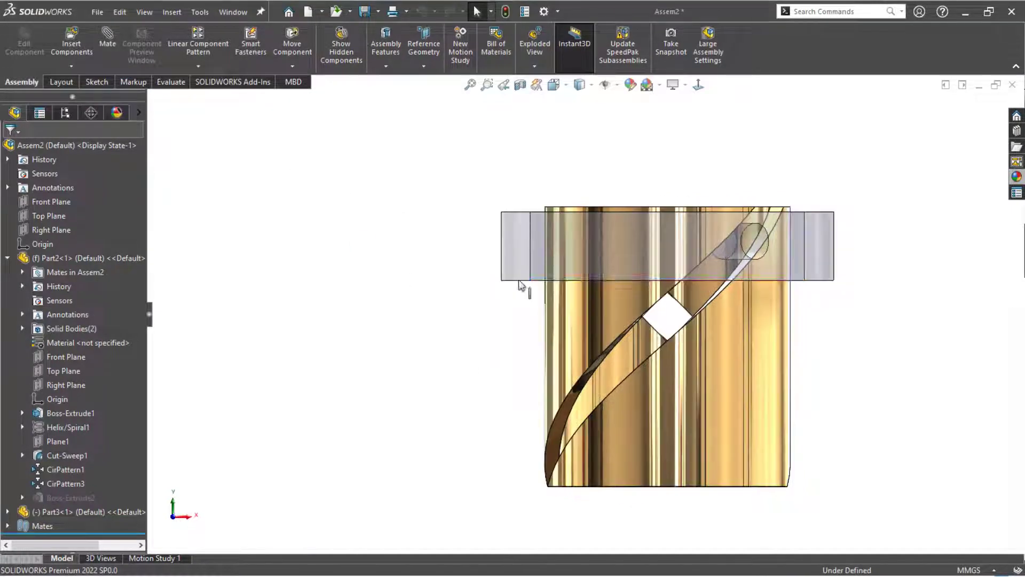
click(585, 261)
drag(504, 257, 484, 366)
scroll(519, 383, down, 5)
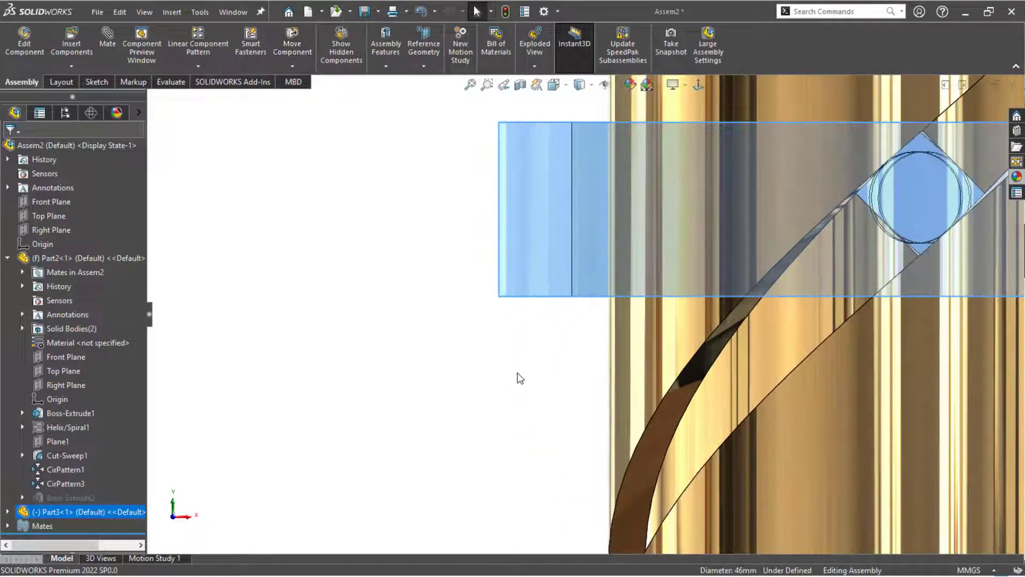
mouse_move(517, 376)
middle_down()
mouse_move(508, 387)
mouse_move(518, 382)
middle_up()
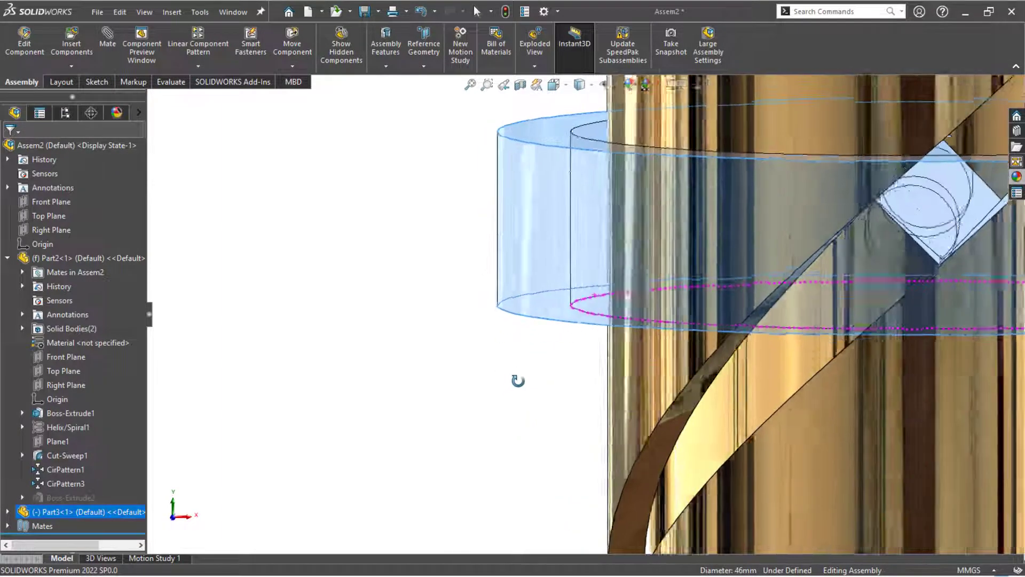
key(ctrl+1)
click(344, 313)
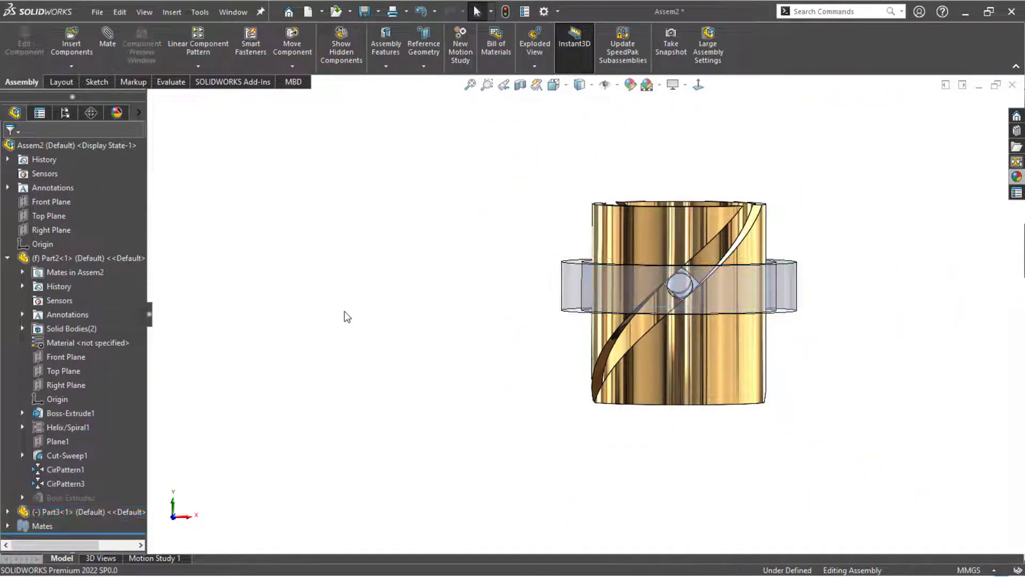
- Slide the ring up and down the gold cylinder in the front view to check how the pins follow the slots
drag(577, 296, 609, 321)
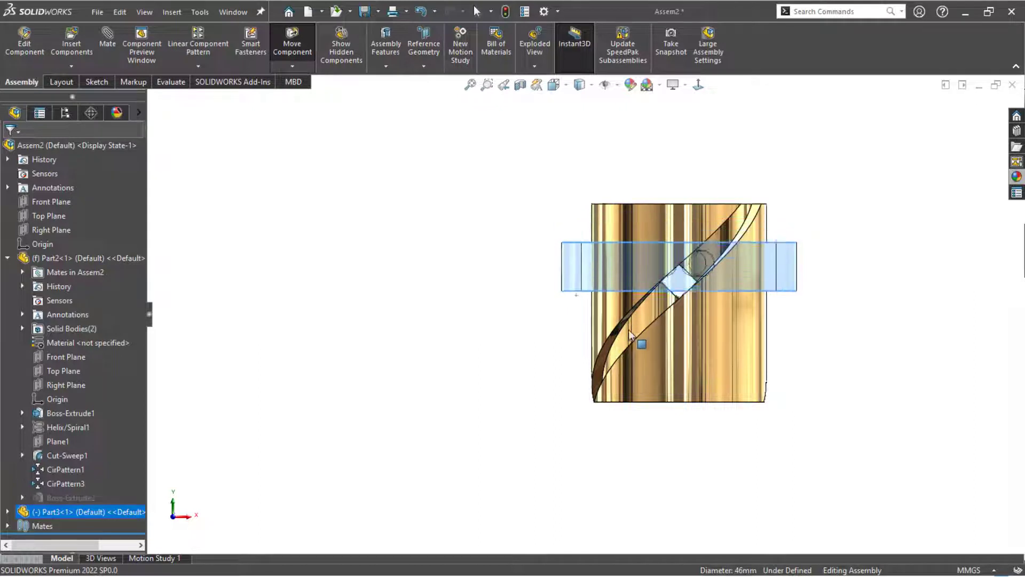
drag(630, 335, 616, 352)
drag(656, 321, 675, 295)
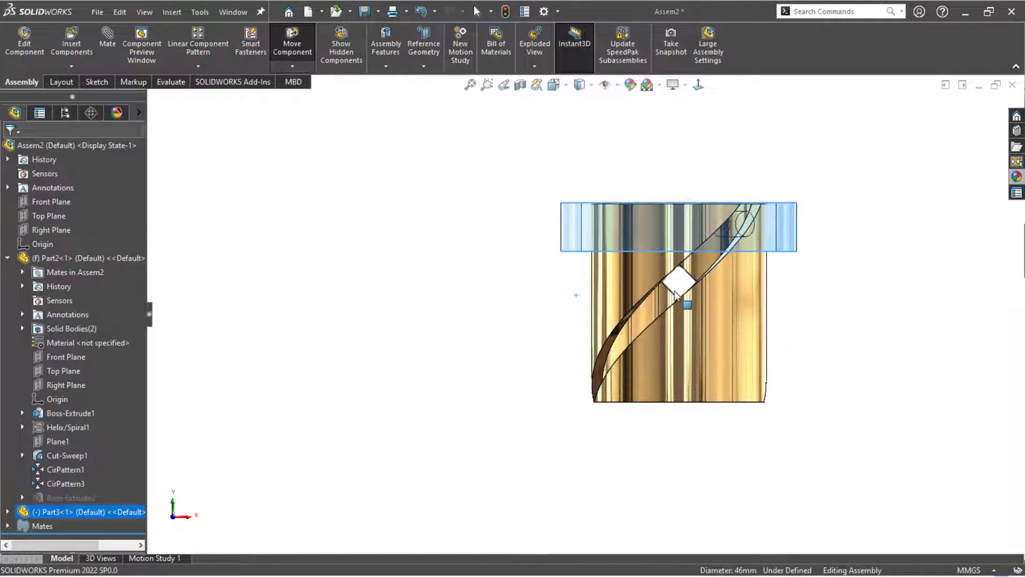
drag(654, 330, 645, 357)
- Inspect the pins in the slots from an angled side view while sliding the ring down the cylinder
middle_drag(451, 344, 485, 373)
scroll(555, 300, down, 5)
middle_drag(555, 300, 533, 329)
click(671, 272)
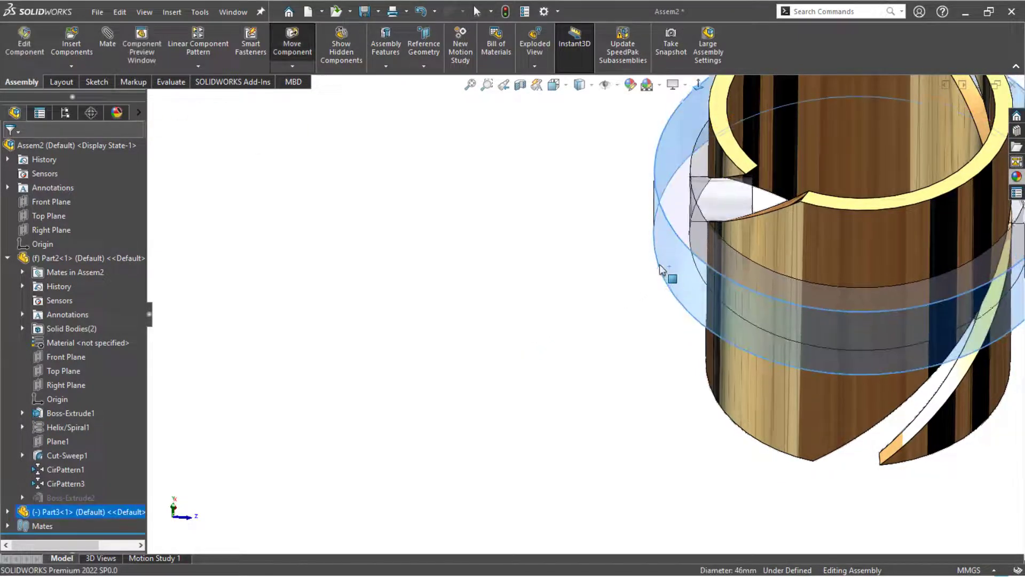
drag(644, 287, 608, 425)
middle_drag(694, 342, 730, 328)
- View the assembly from the opposite side and move the ring to about the middle of the cylinder
key(ctrl+6)
key(shift+Up)
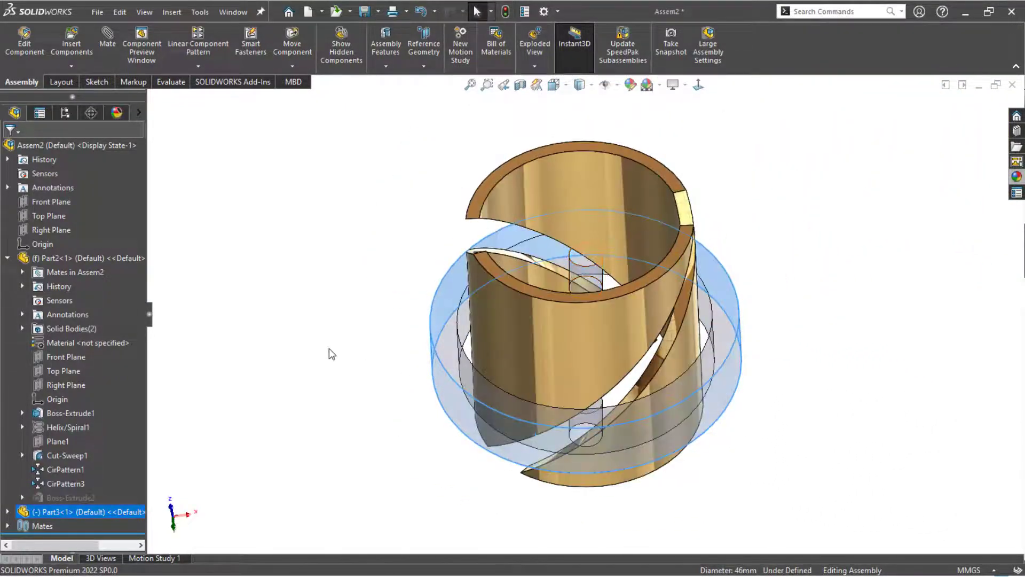
click(329, 347)
click(465, 339)
drag(465, 338, 536, 347)
click(345, 296)
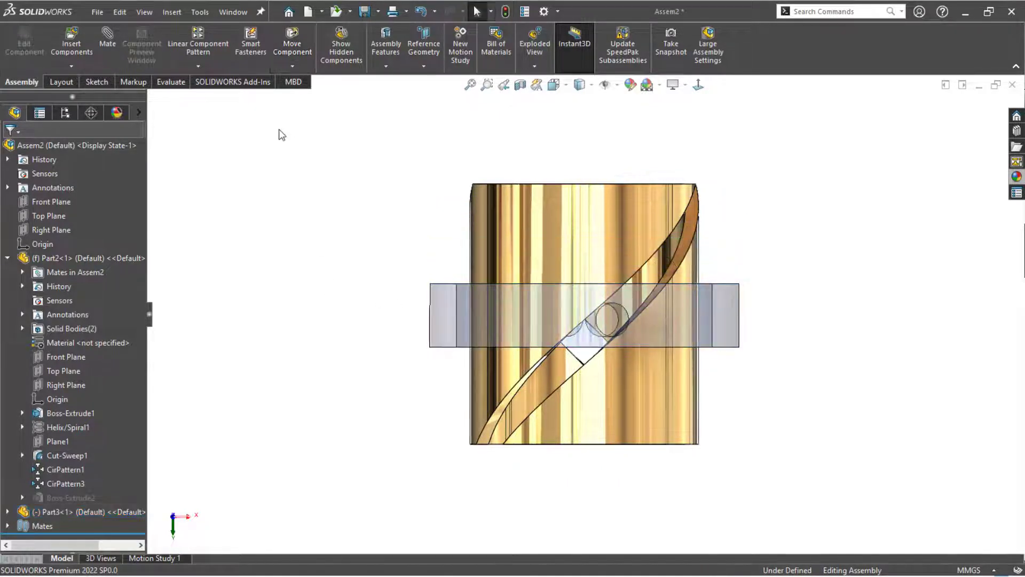
- Move the ring with Collision Detection between all components, and try the Stop at collision option
click(295, 51)
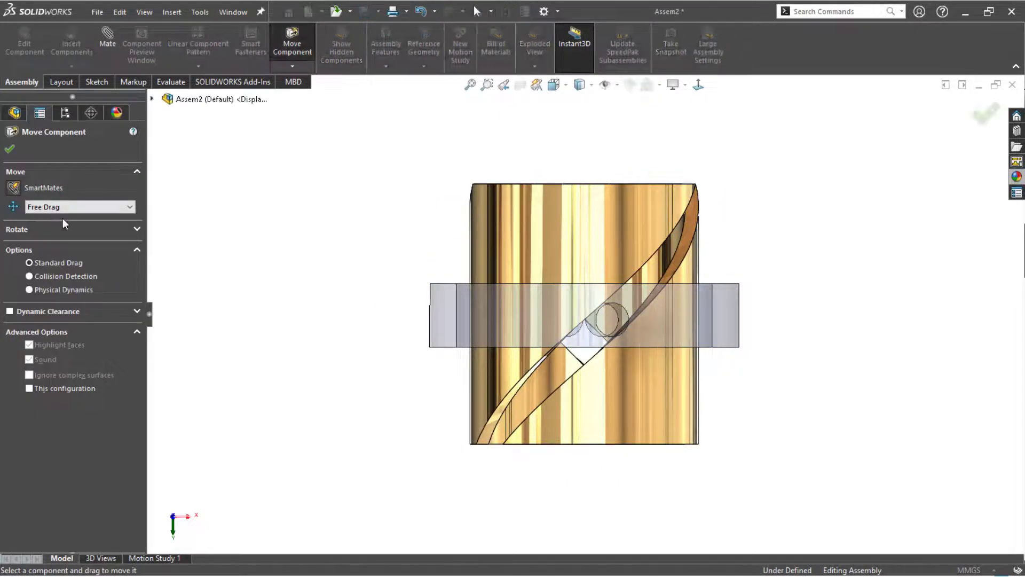
click(54, 276)
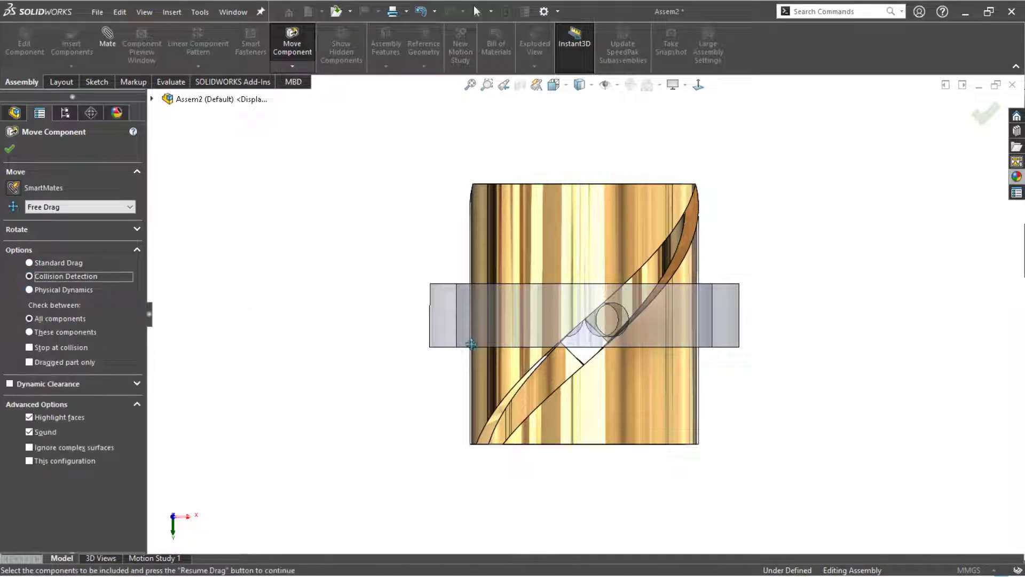
drag(455, 319, 354, 377)
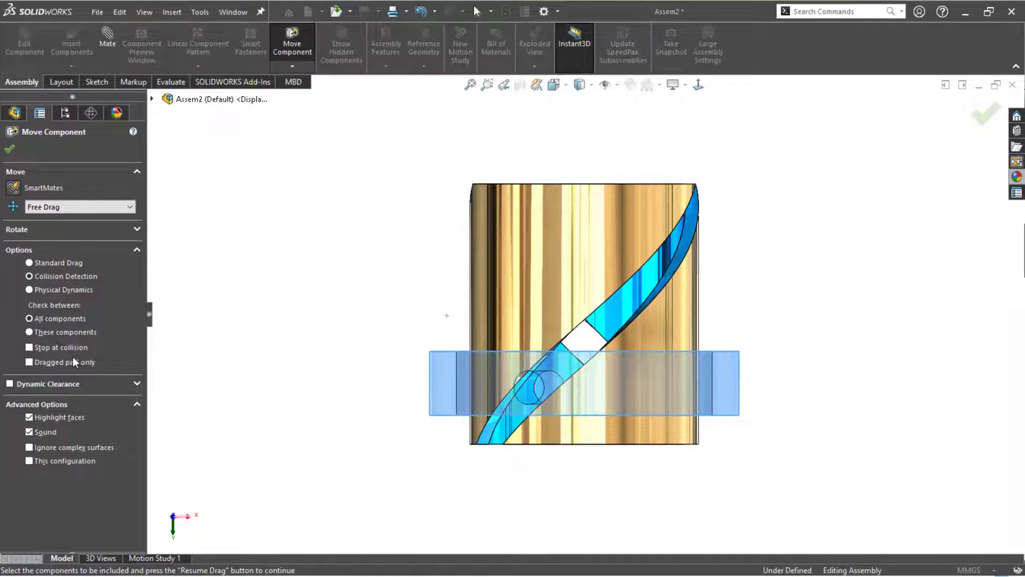
click(444, 379)
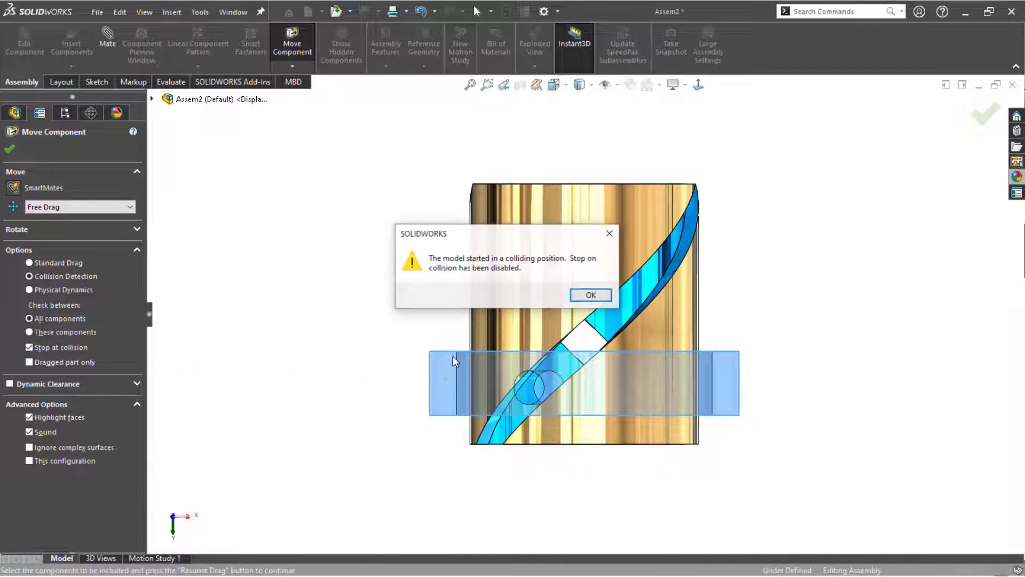
click(590, 295)
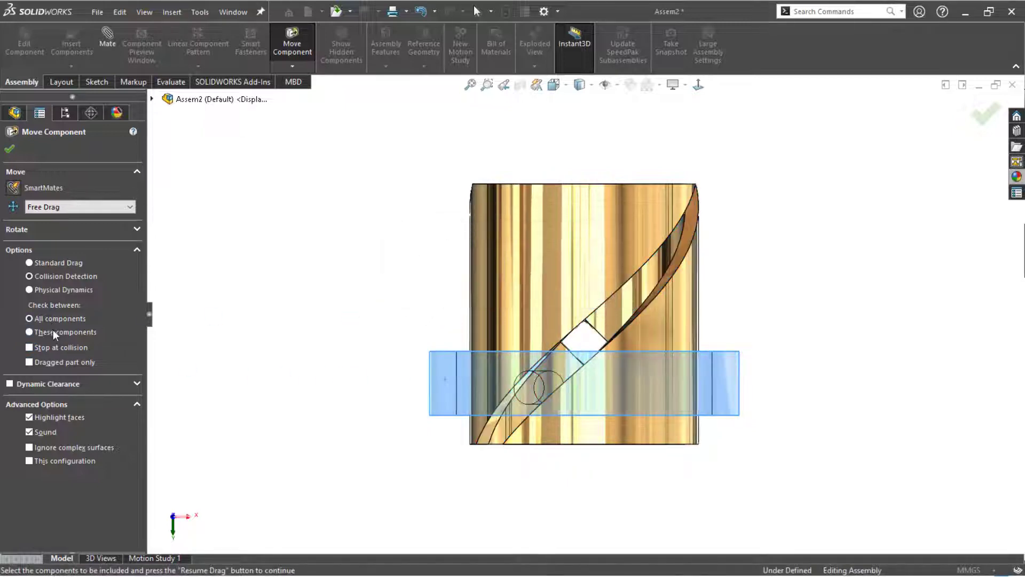
- Slide the ring back along the slots, inspect the pins at an angle, and finish Move Component
drag(433, 375, 597, 309)
middle_drag(446, 362, 401, 404)
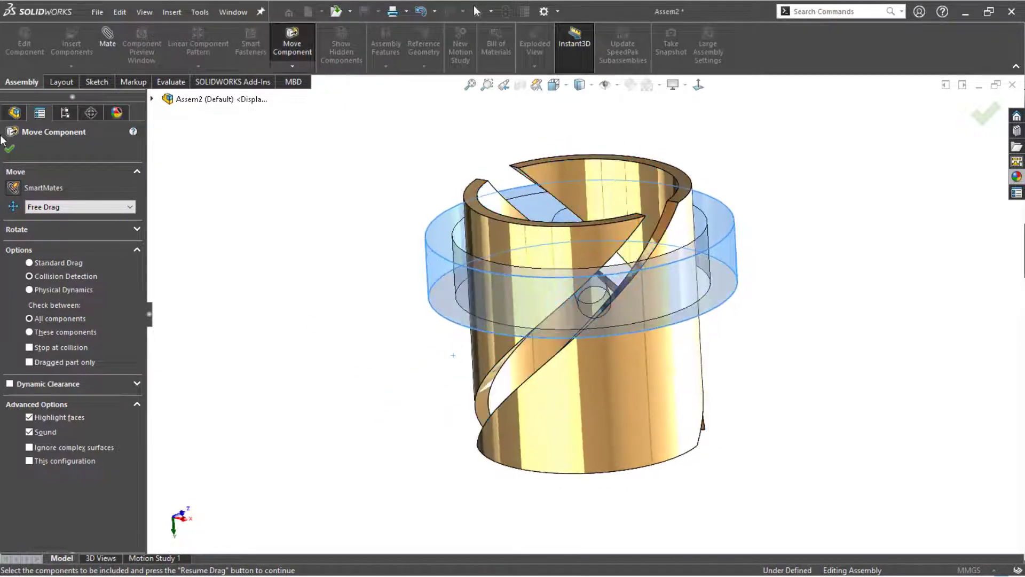
click(9, 151)
- Examine the ring's pins in Assem2's slots, and compare them with the slotted cylinder Part2 on its own
middle_drag(275, 273, 280, 278)
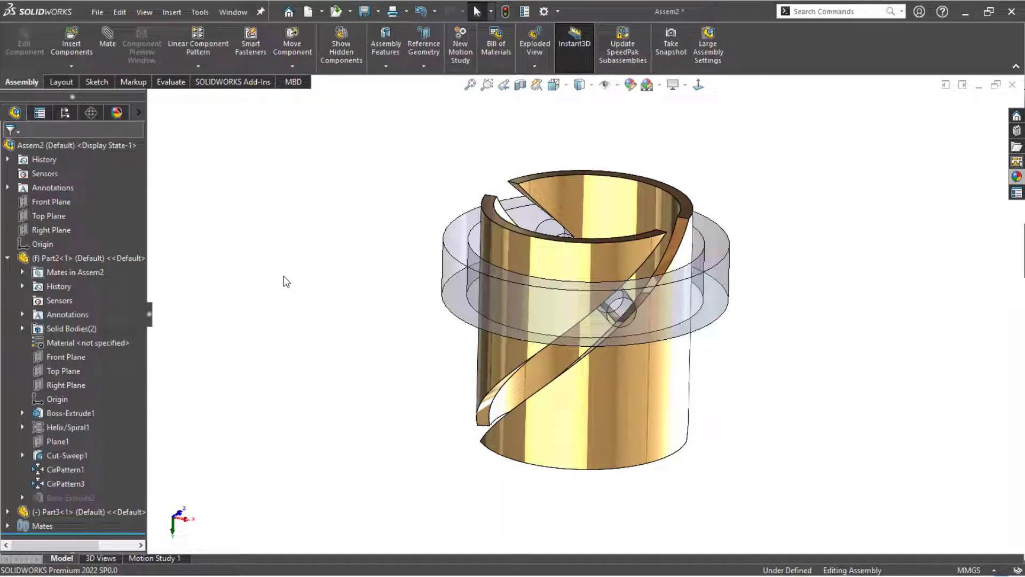
middle_drag(286, 282, 298, 371)
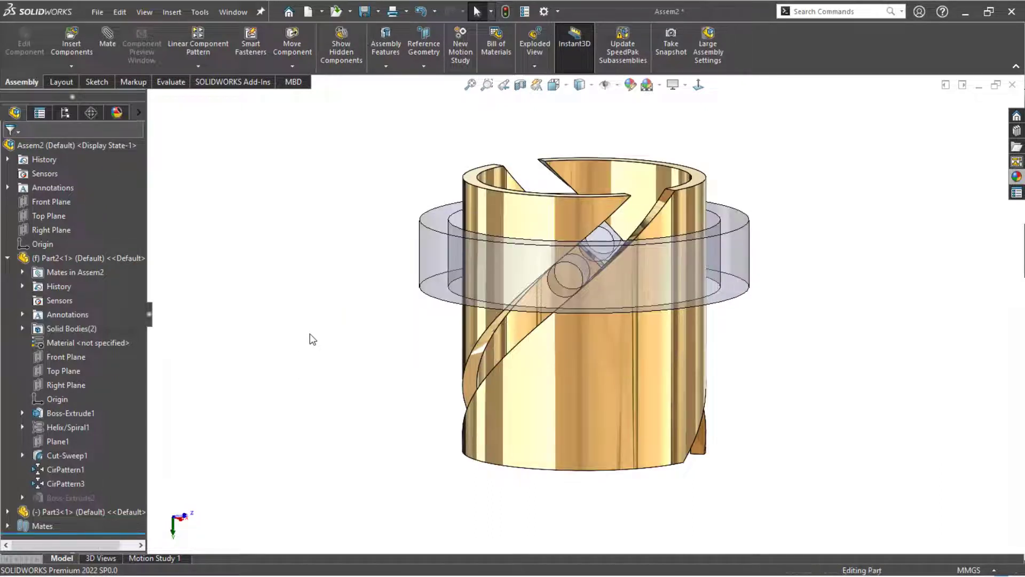
key(ctrl+Tab)
click(641, 345)
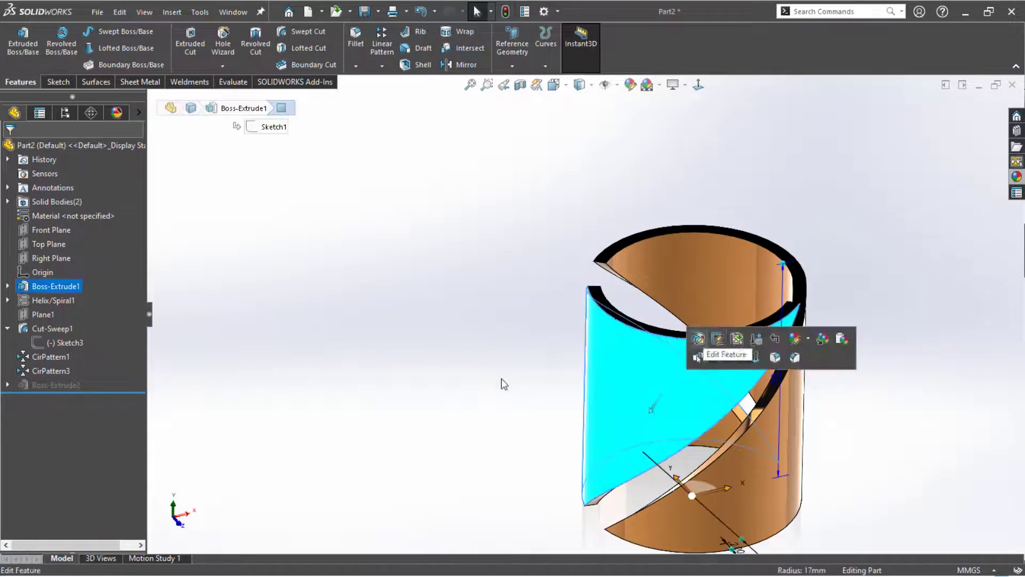
click(425, 367)
key(f)
middle_drag(364, 269, 366, 329)
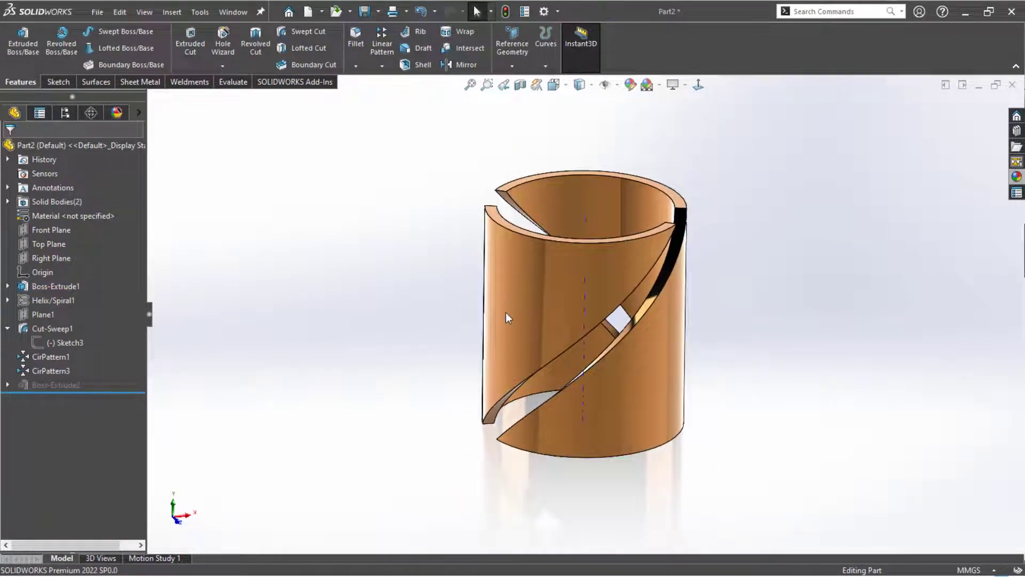
- Switch to the Assem1 assembly and open its grey slotted cylinder, Base, as a part
key(ctrl+Tab)
key(ctrl+Tab)
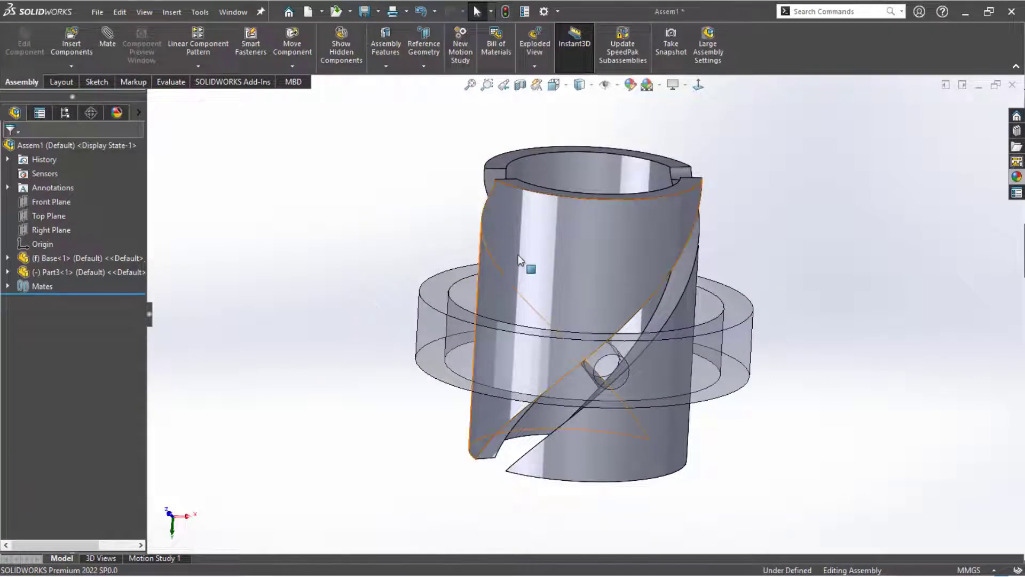
click(518, 254)
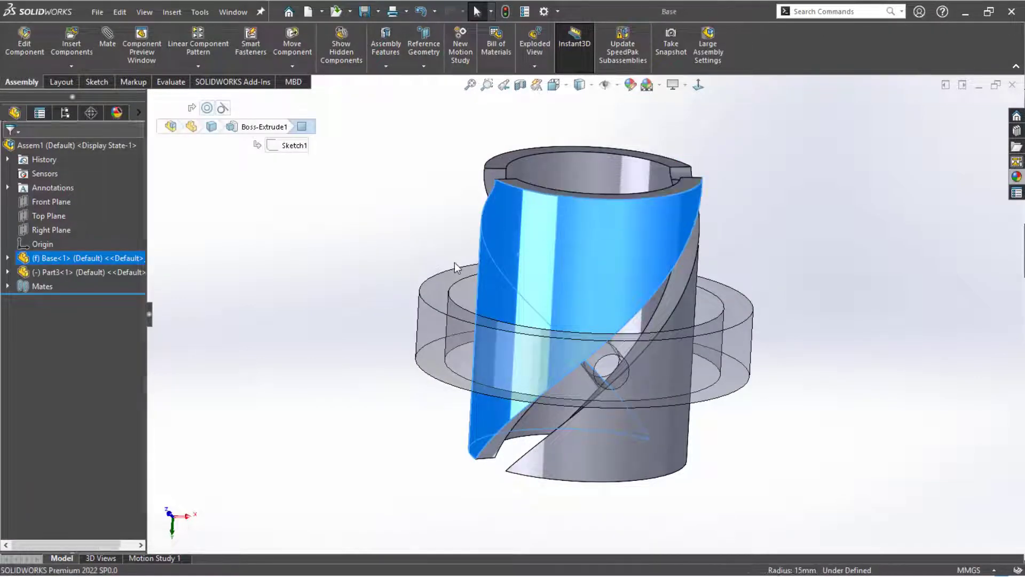
key(ctrl+Tab)
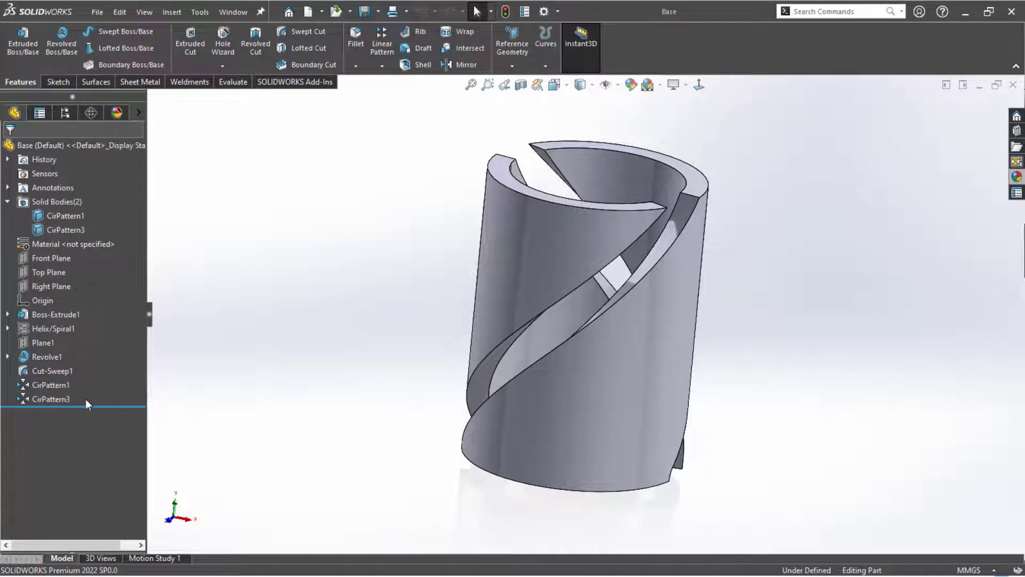
- Delete Revolve1 with its dependent sweep and patterns from Base, then Plane1 with its dependent sketch and Helix/Spiral1
drag(84, 398, 22, 359)
key(Delete)
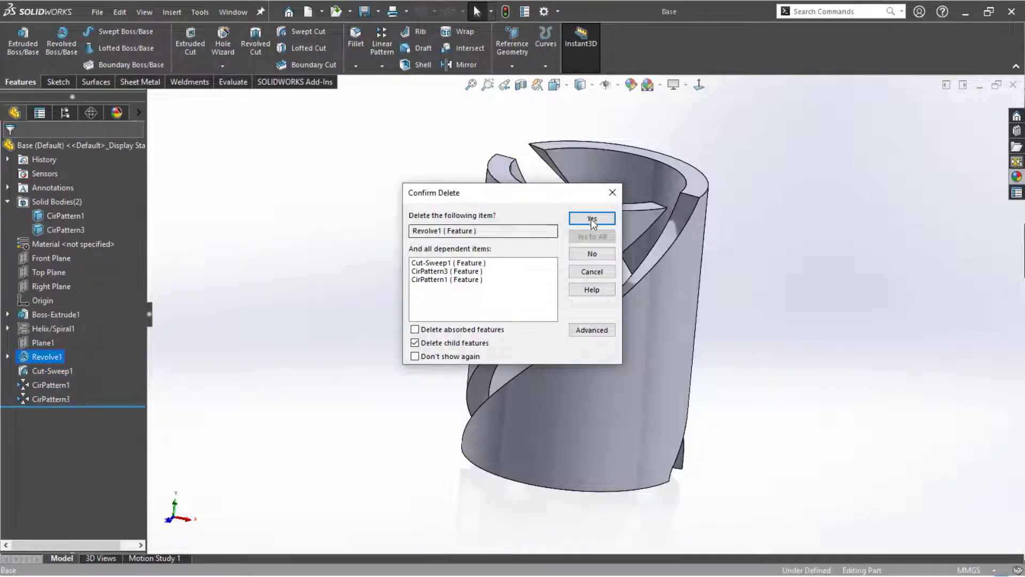
click(592, 218)
drag(82, 341, 28, 311)
key(Delete)
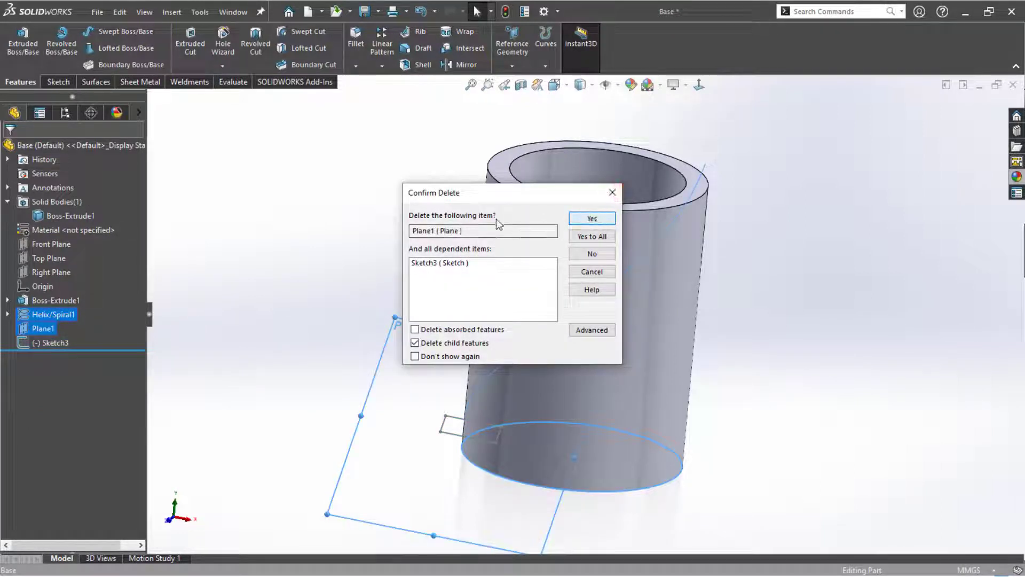
click(592, 218)
click(592, 218)
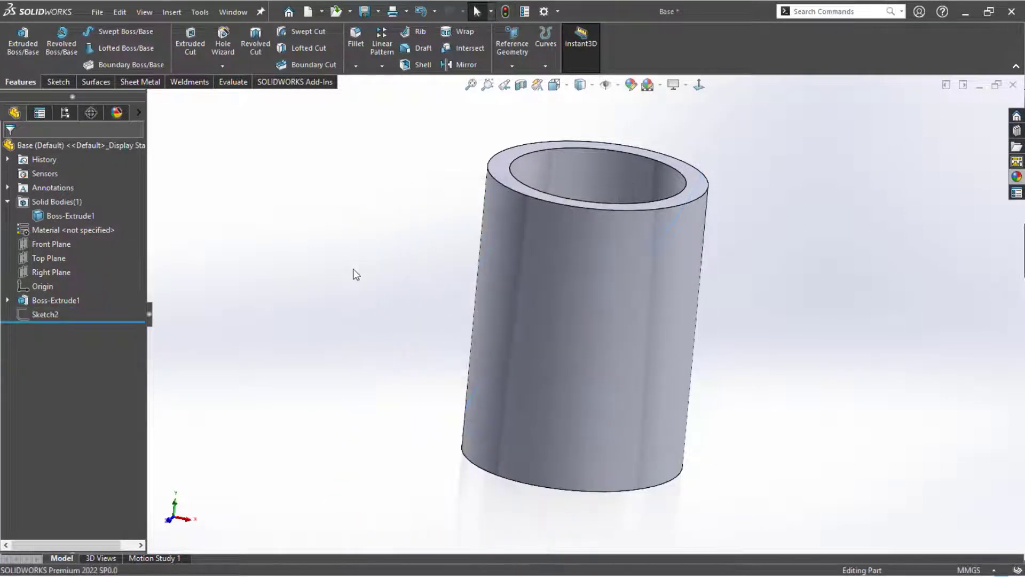
- Sketch a three-point spline on the Front Plane from outside the cylinder up to its top edge, and raise its middle point for a smoother curve
click(49, 246)
click(99, 231)
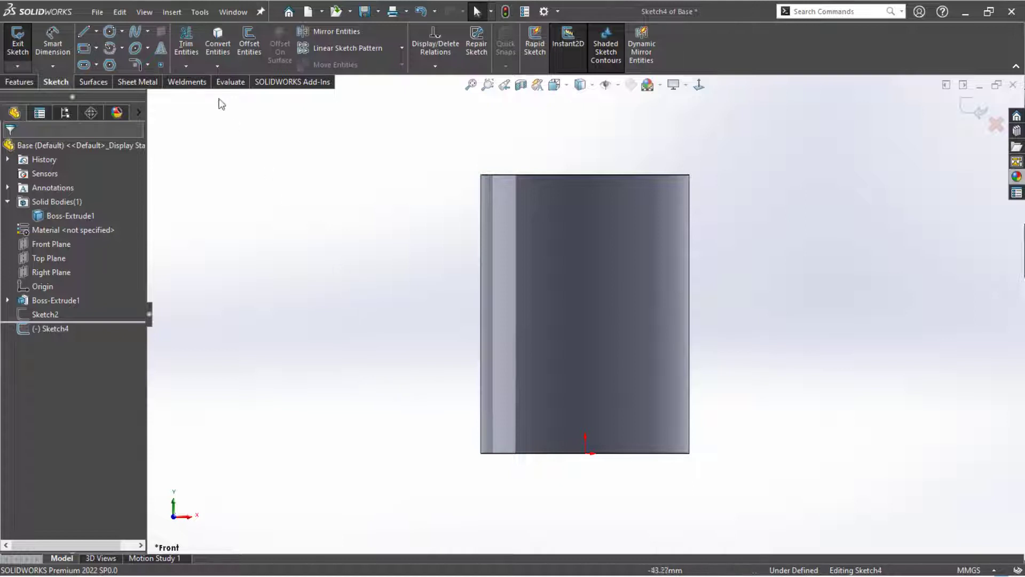
click(136, 35)
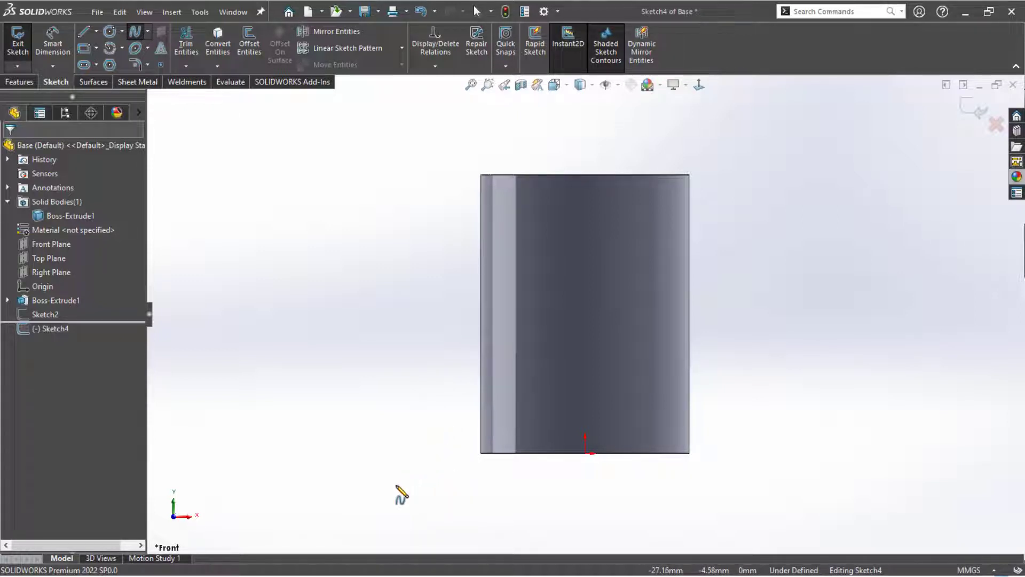
click(413, 391)
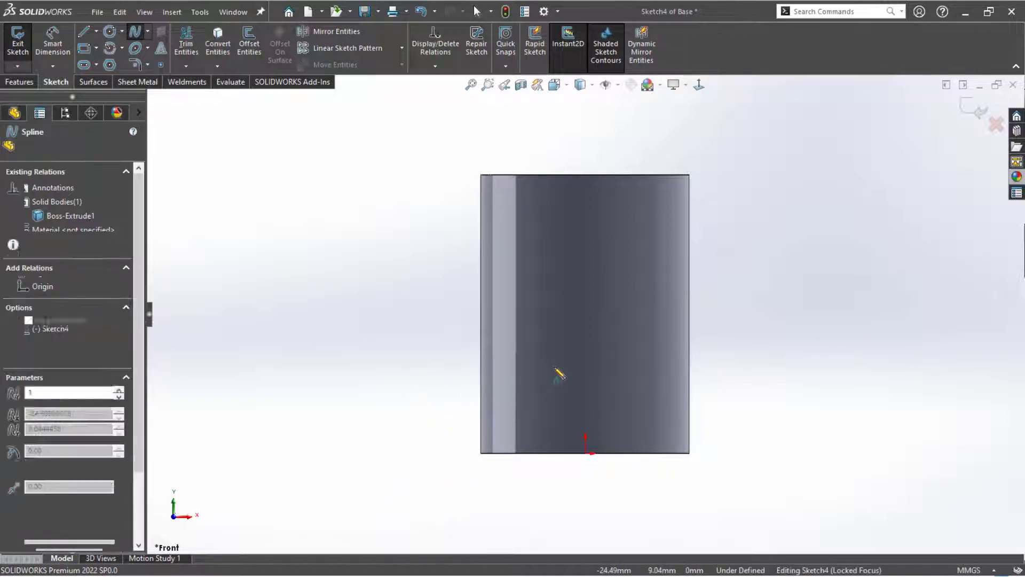
click(563, 335)
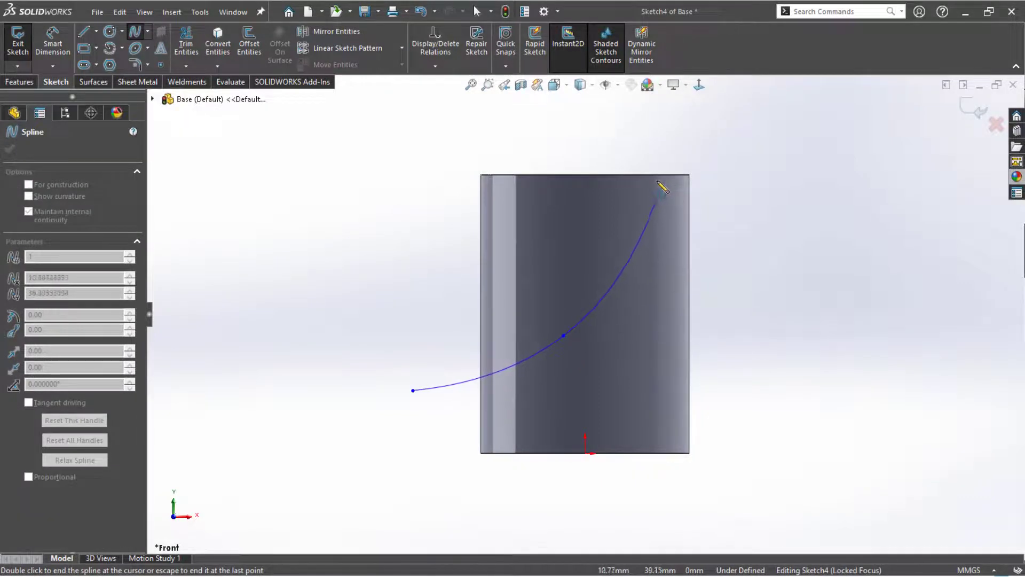
click(672, 175)
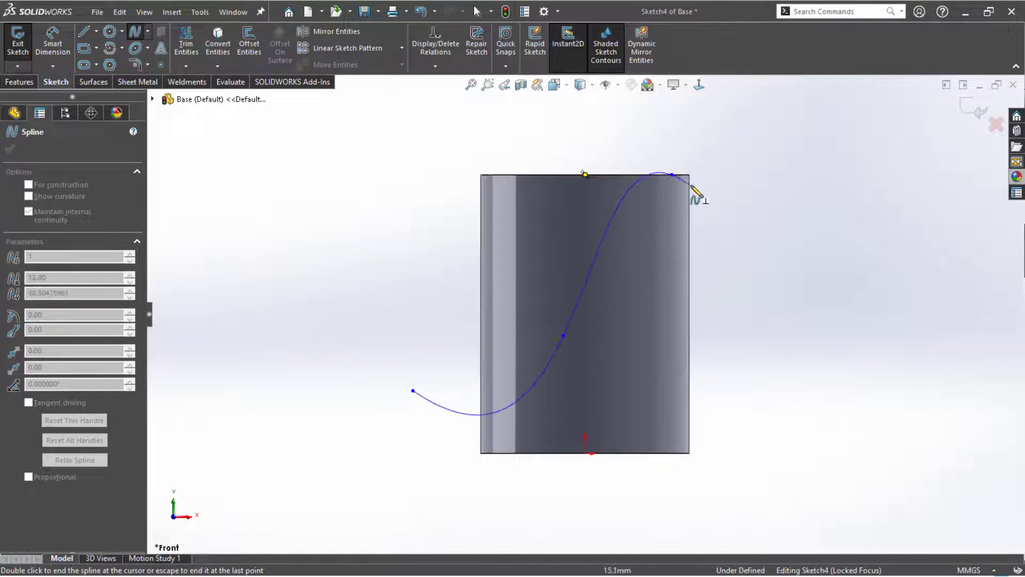
key(Escape)
drag(564, 335, 575, 290)
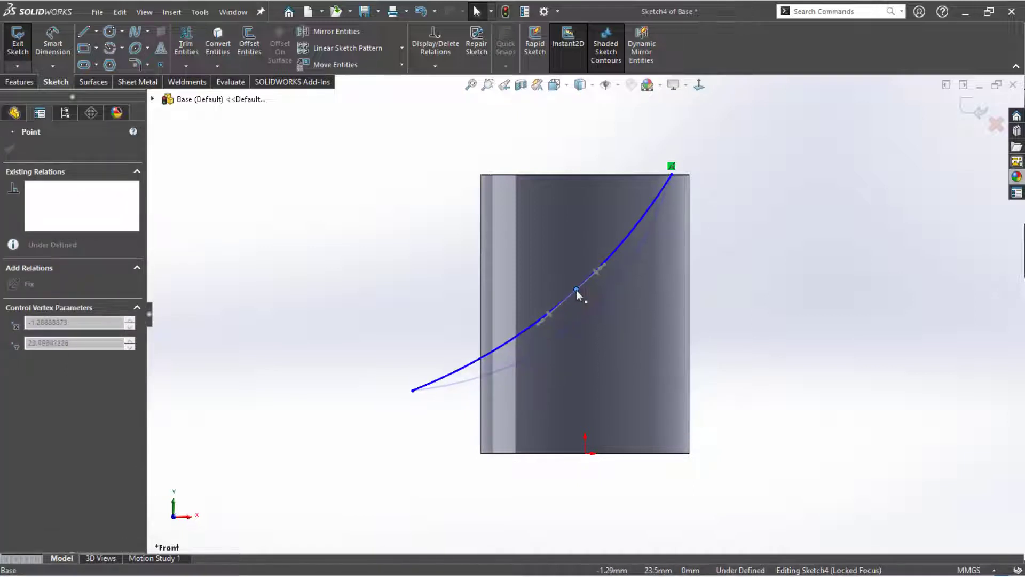
click(411, 272)
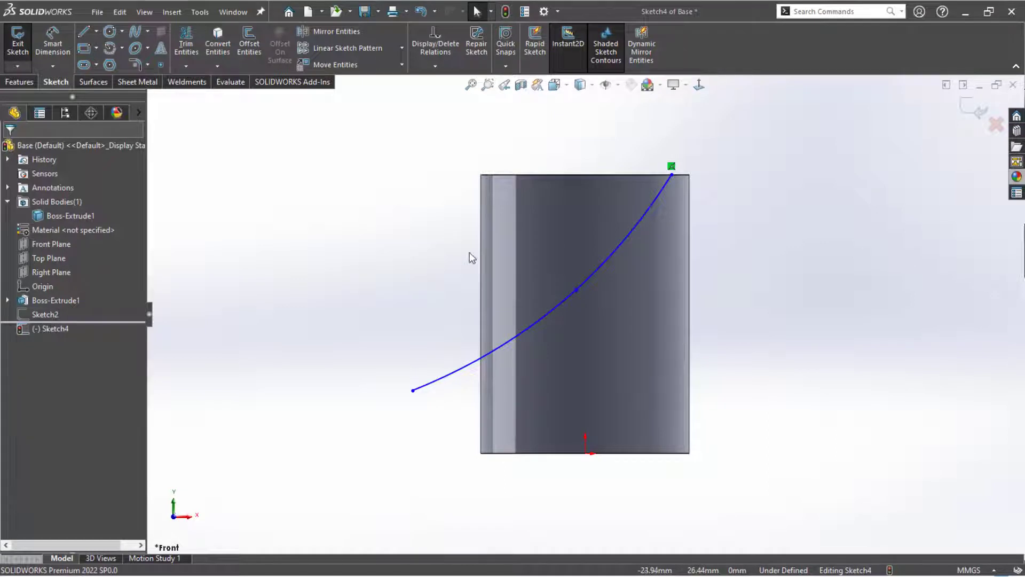
- Offset the spline by 3 mm toward its upper side, with the direction reversed
scroll(520, 219, down, 2)
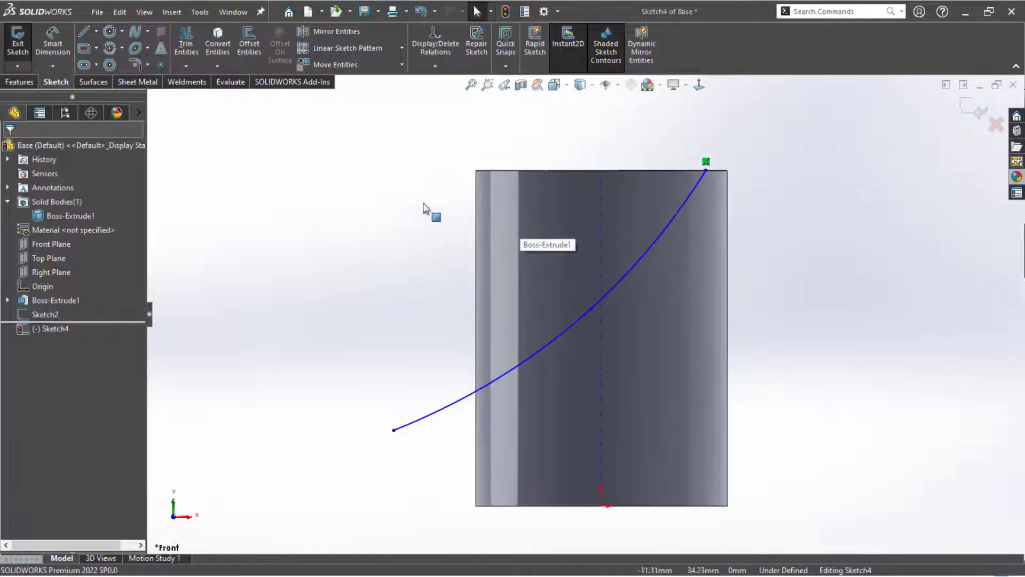
click(249, 46)
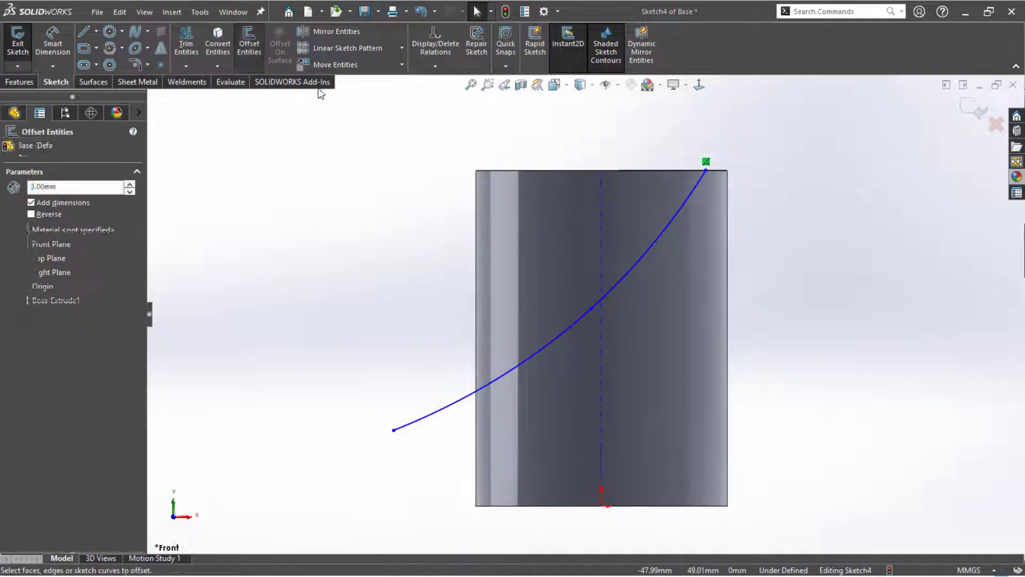
click(636, 261)
click(51, 217)
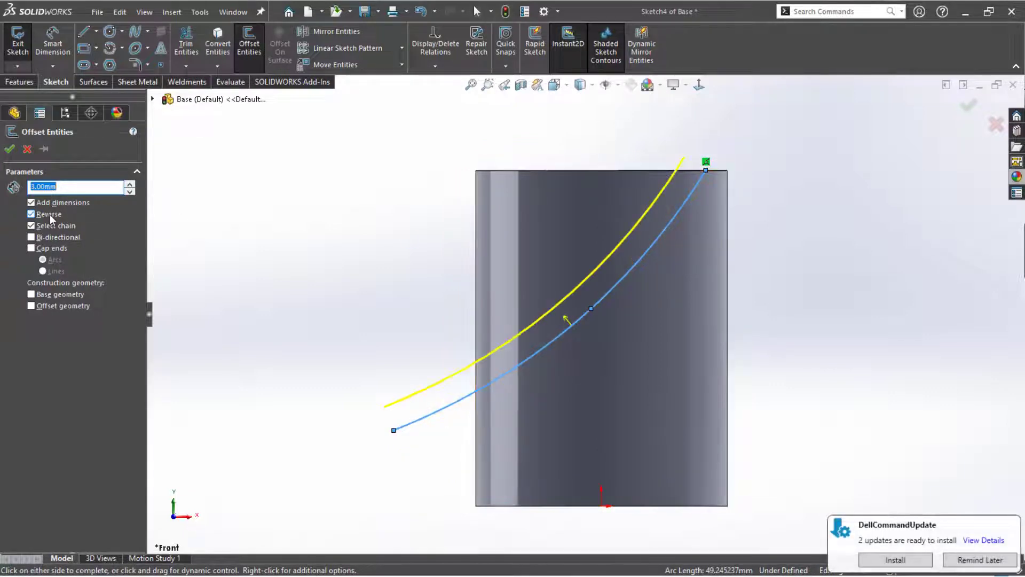
click(9, 149)
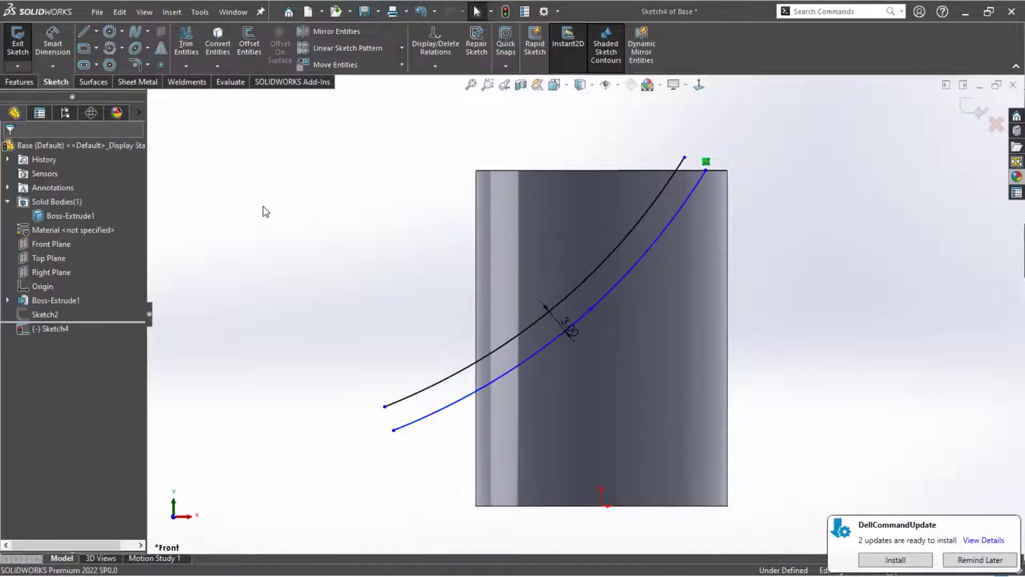
- Close both ends of the strip between the spline and its offset with straight lines about 3 mm long, and exit the sketch
key(l)
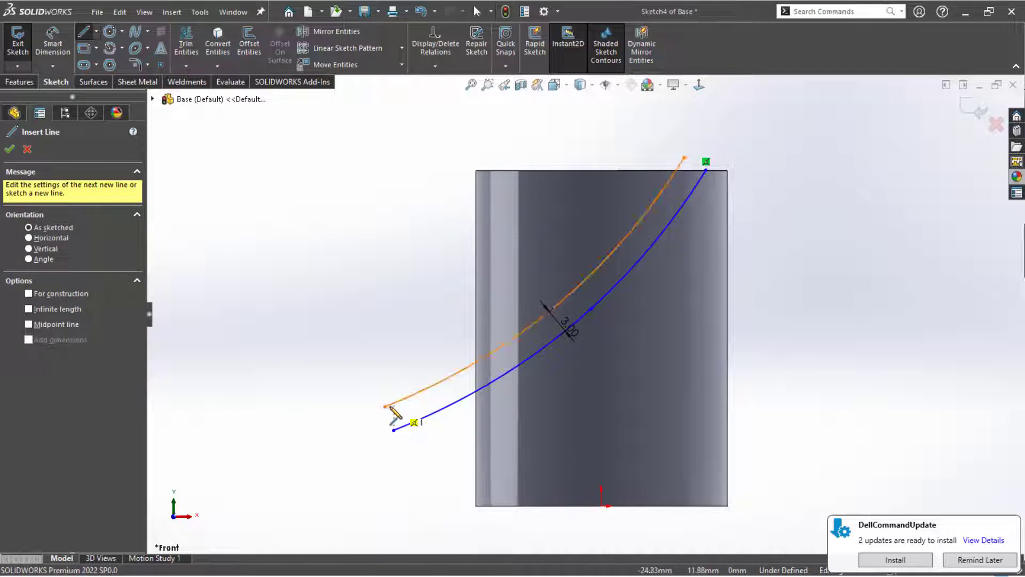
click(385, 406)
double_click(394, 429)
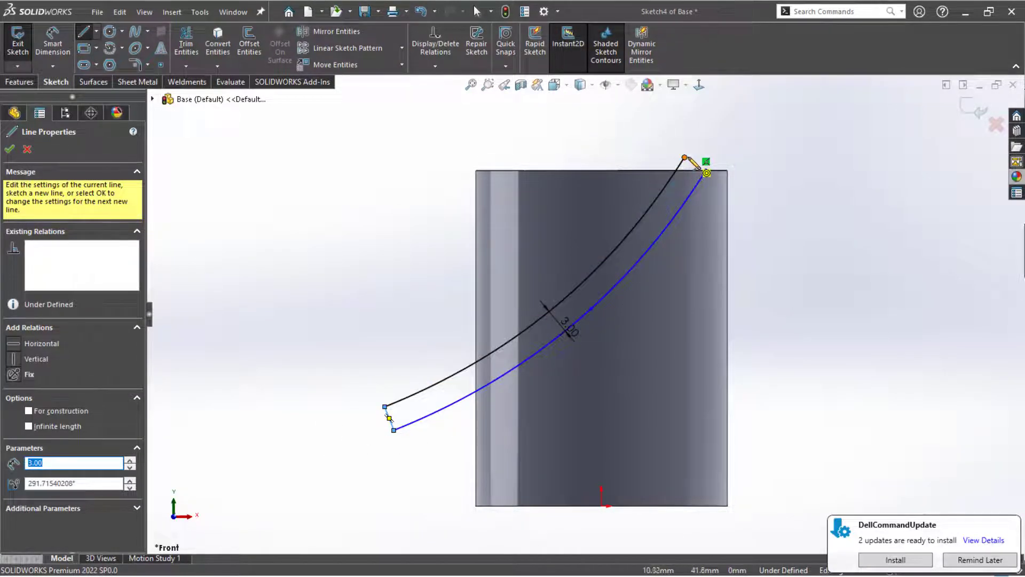
click(684, 157)
double_click(705, 170)
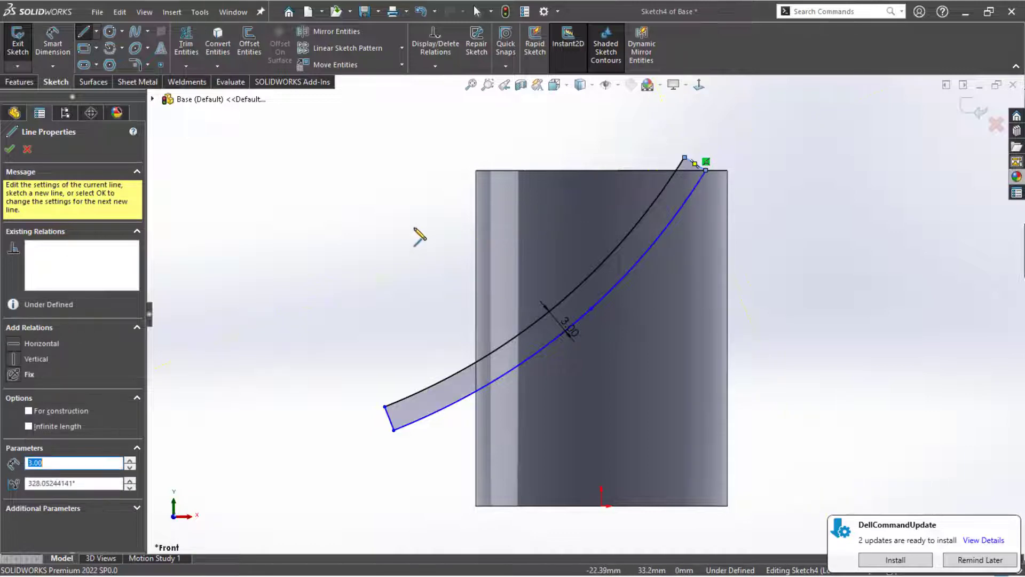
key(Escape)
key(f)
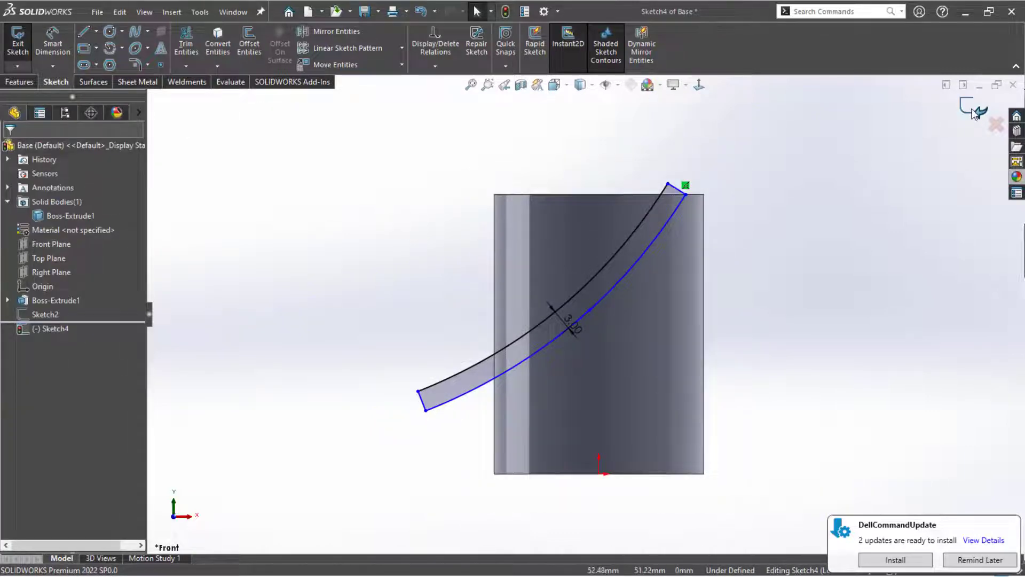
click(973, 112)
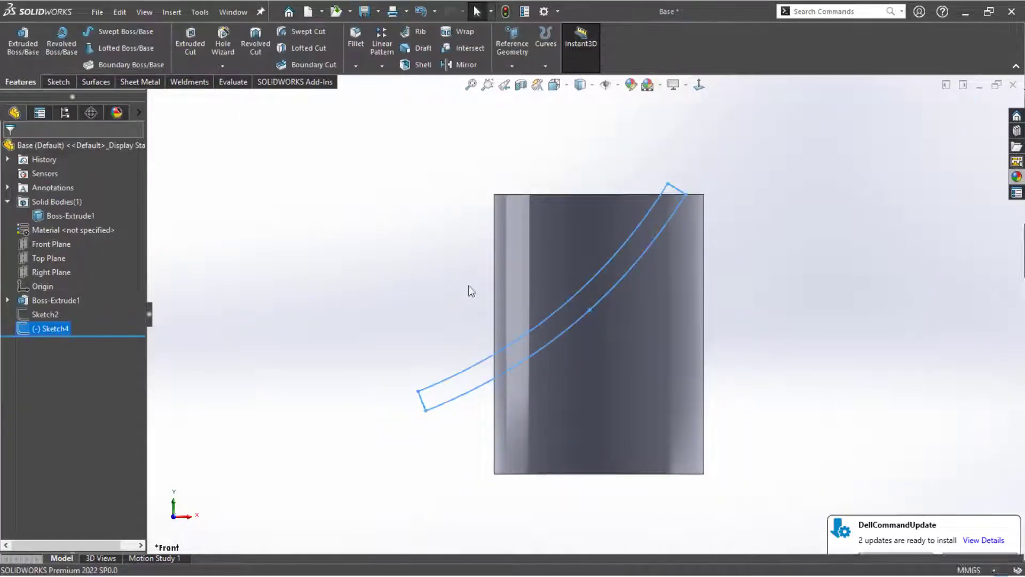
mouse_move(431, 266)
middle_down()
mouse_move(439, 303)
mouse_move(433, 270)
middle_up()
click(363, 238)
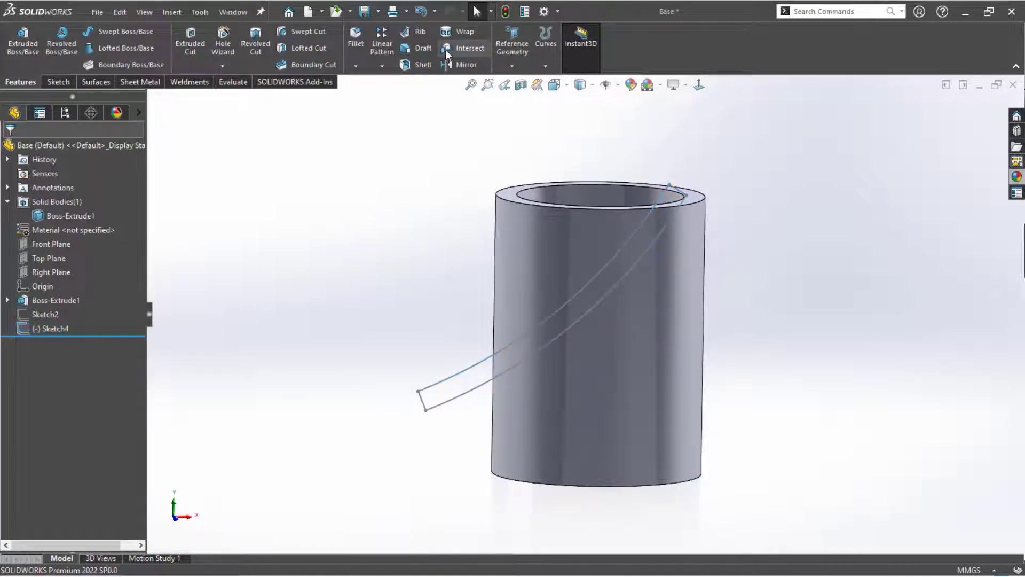
click(460, 32)
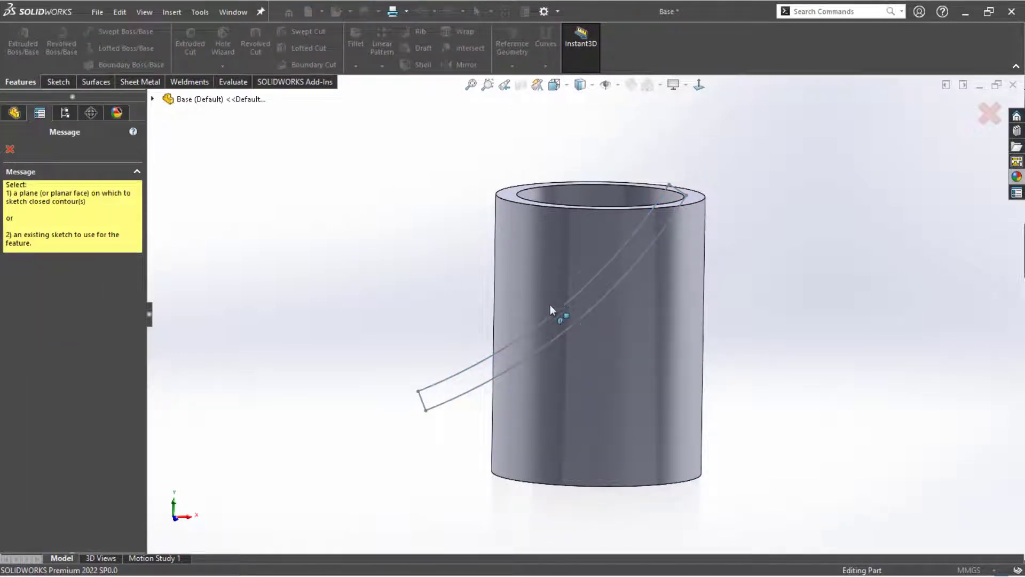
click(550, 321)
click(548, 289)
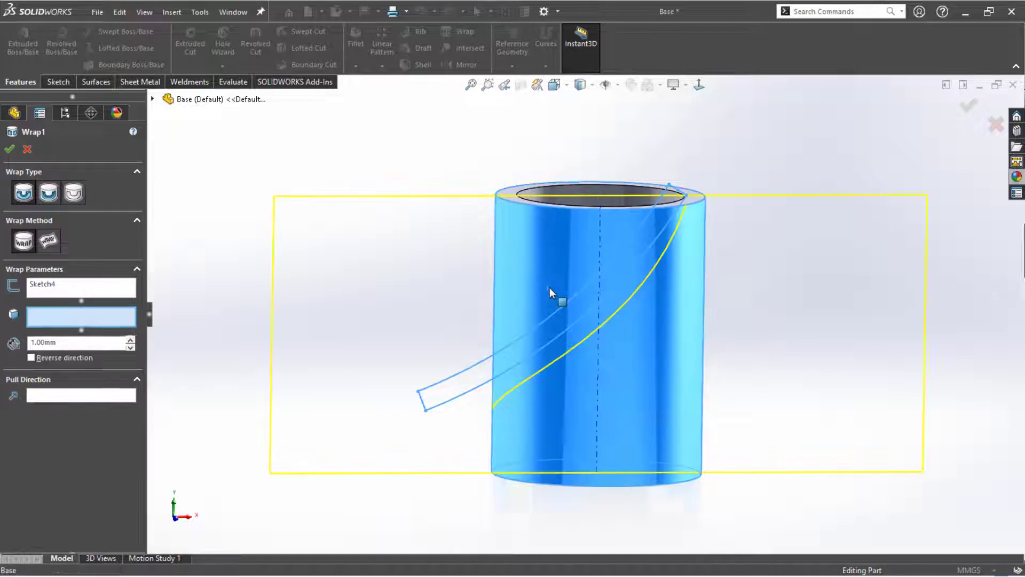
mouse_move(464, 292)
middle_down()
mouse_move(427, 277)
mouse_move(438, 290)
mouse_move(462, 274)
mouse_move(453, 267)
mouse_move(533, 275)
mouse_move(473, 296)
middle_up()
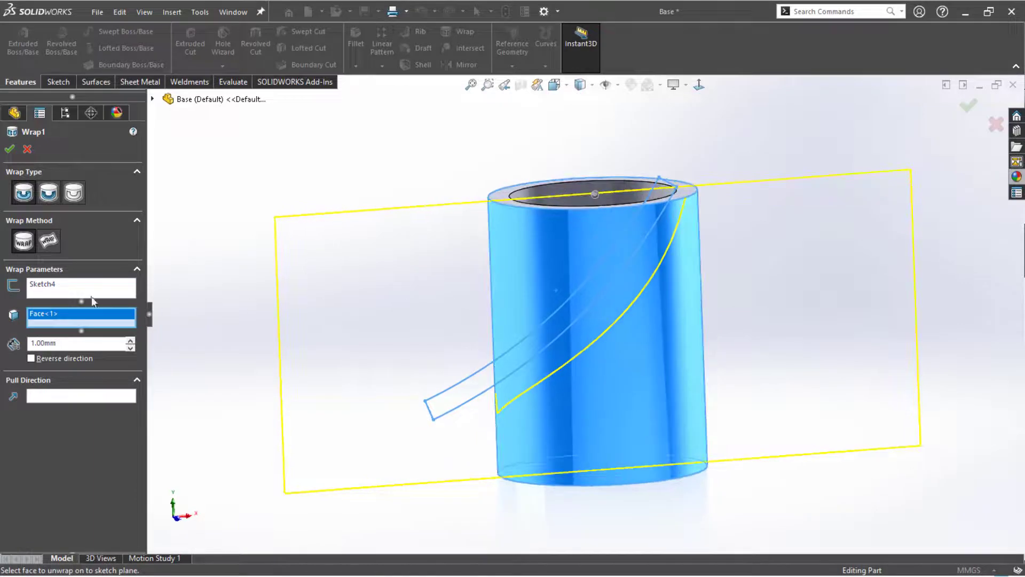
click(56, 194)
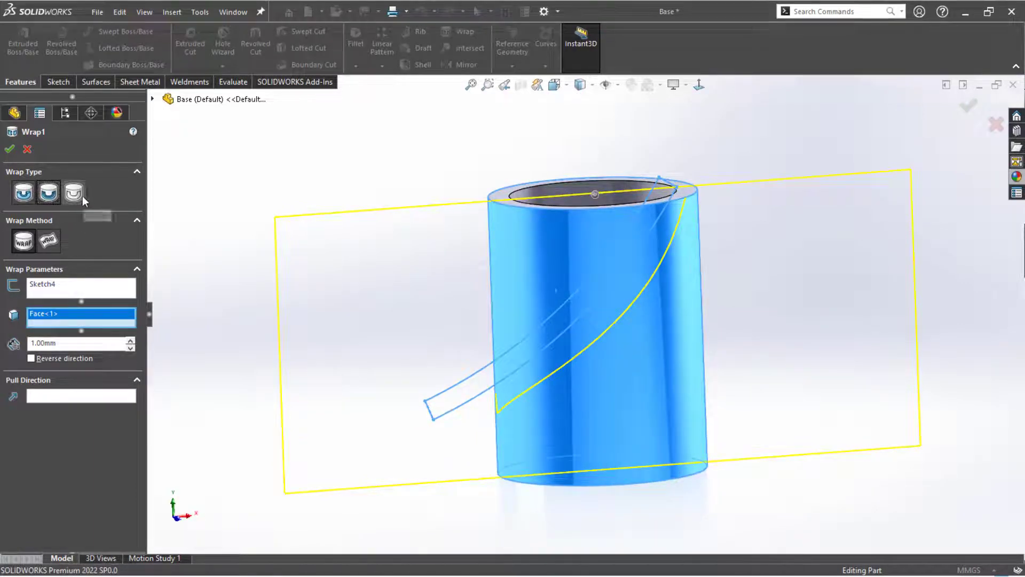
click(82, 196)
mouse_move(331, 289)
middle_down()
mouse_move(354, 286)
mouse_move(337, 277)
mouse_move(344, 273)
middle_up()
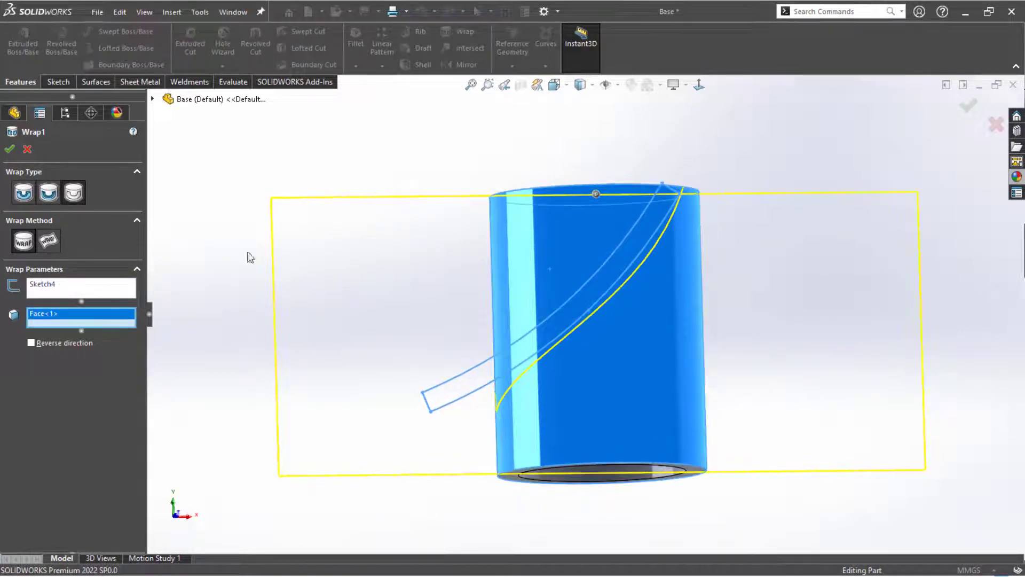
click(27, 149)
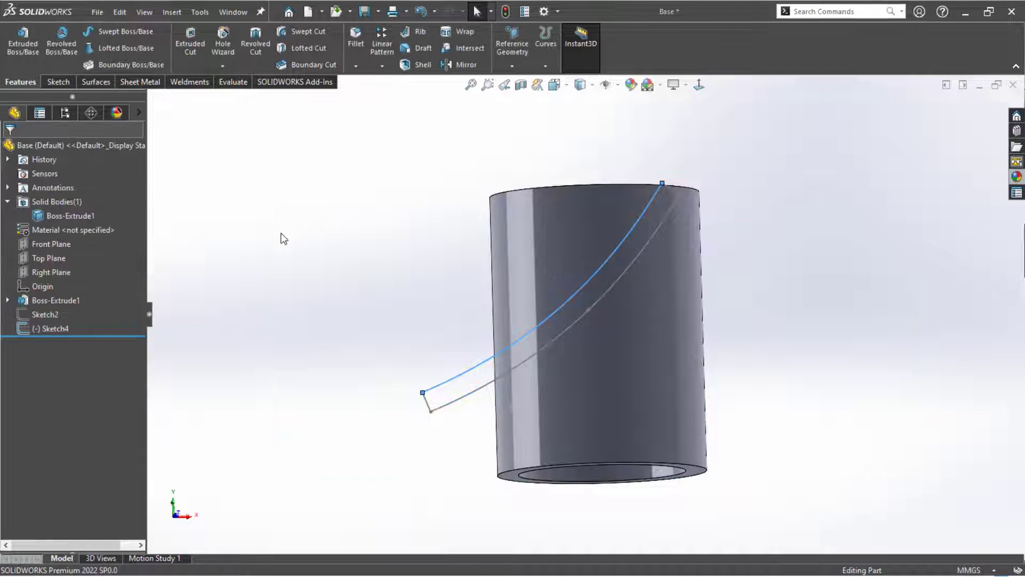
- Edit Sketch4 and draw a horizontal line about 3.6 mm long on the cylinder's top edge, from the spline's end to the offset curve
right_click(49, 326)
click(63, 286)
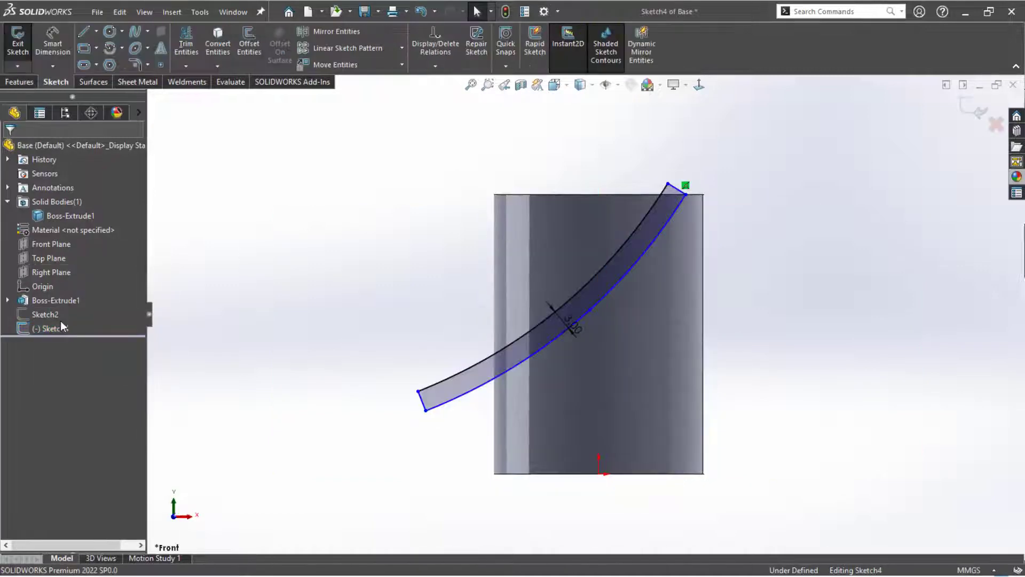
right_click(60, 322)
right_click(36, 323)
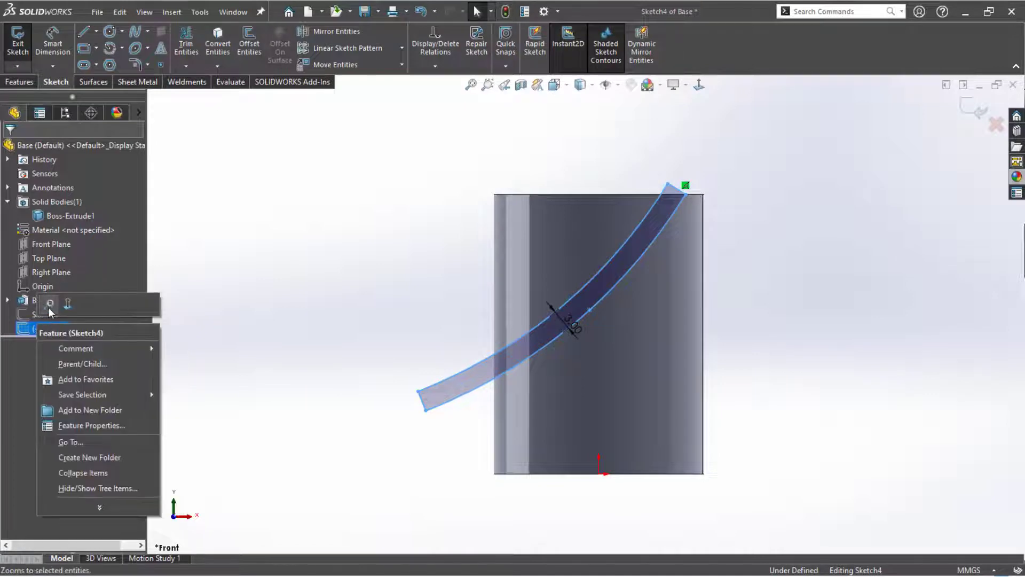
click(350, 273)
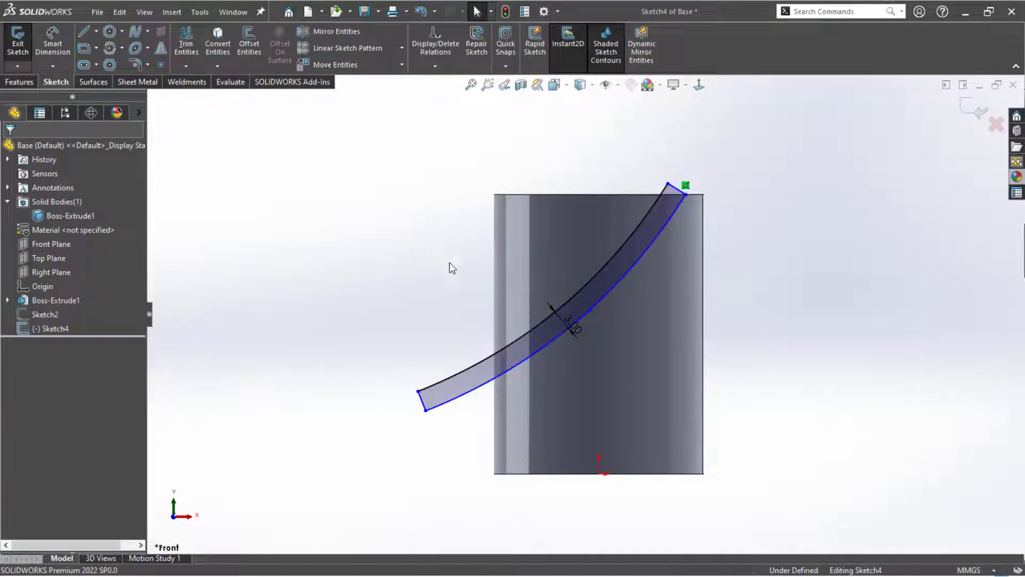
key(ctrl+8)
key(ctrl+8)
scroll(652, 203, down, 3)
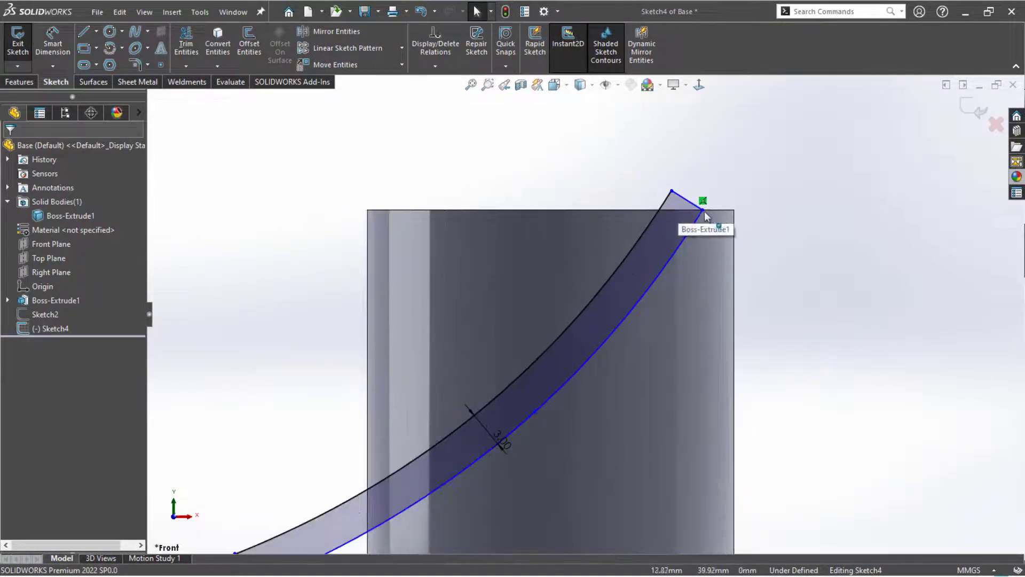
key(l)
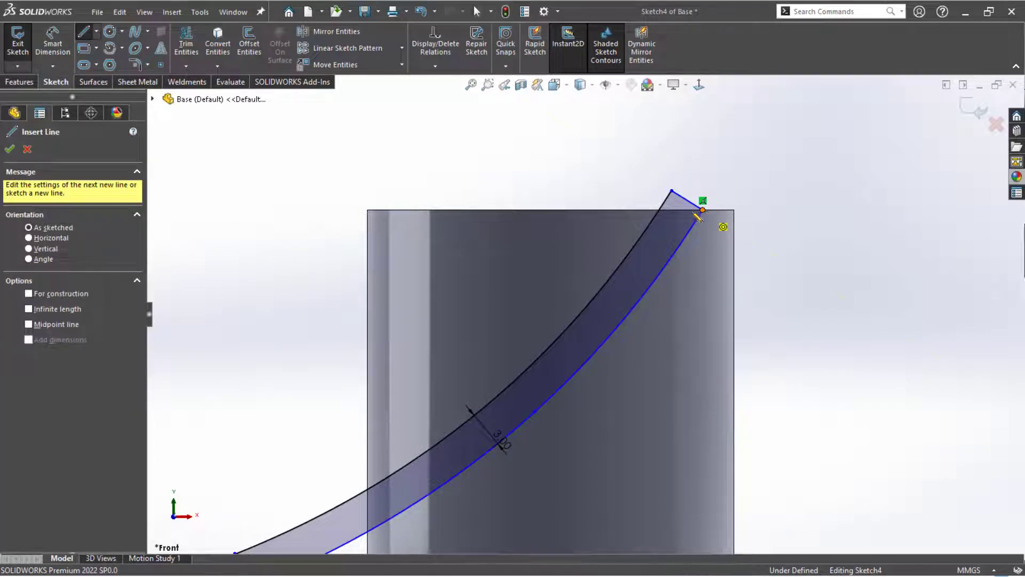
click(703, 211)
click(660, 211)
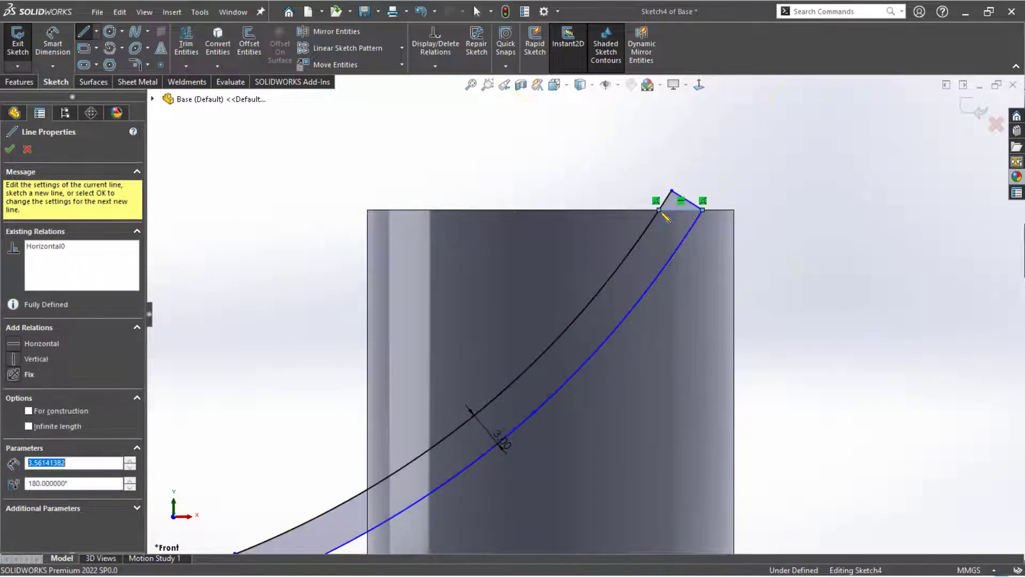
key(Escape)
- Trim away the part of the slot profile that projects above the cylinder's top edge, and exit the sketch
key(t)
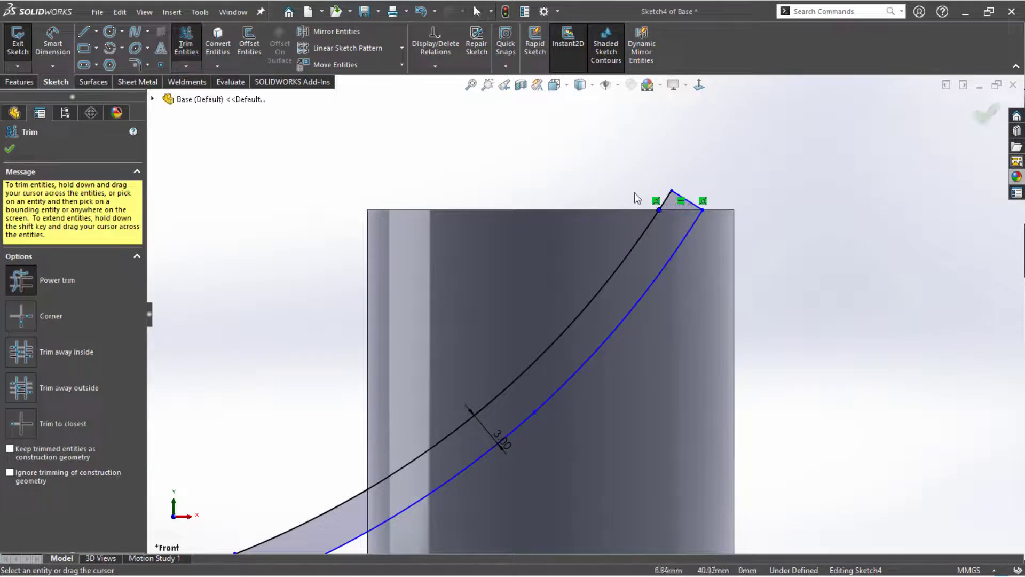
click(679, 206)
scroll(539, 226, up, 3)
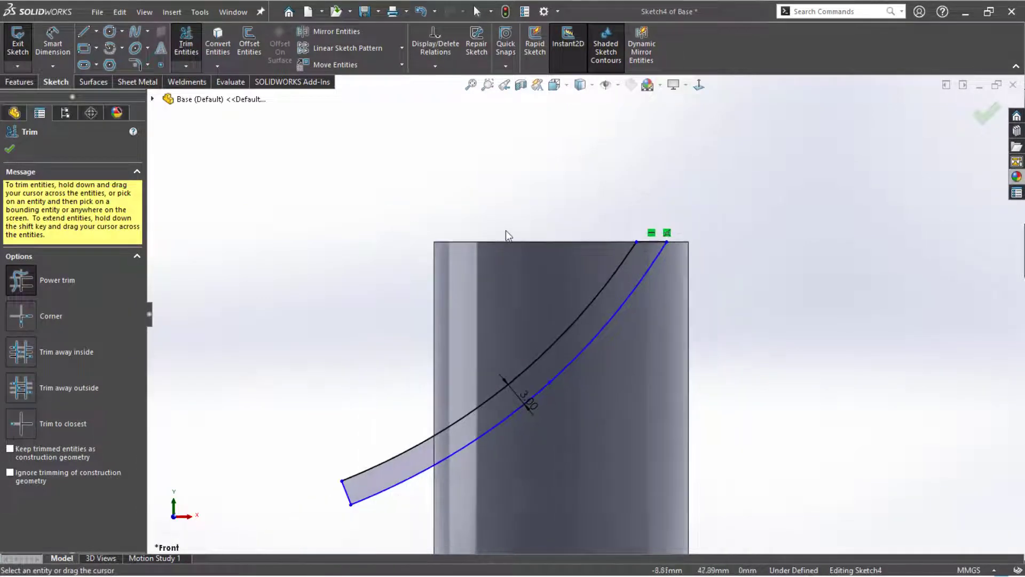
key(Escape)
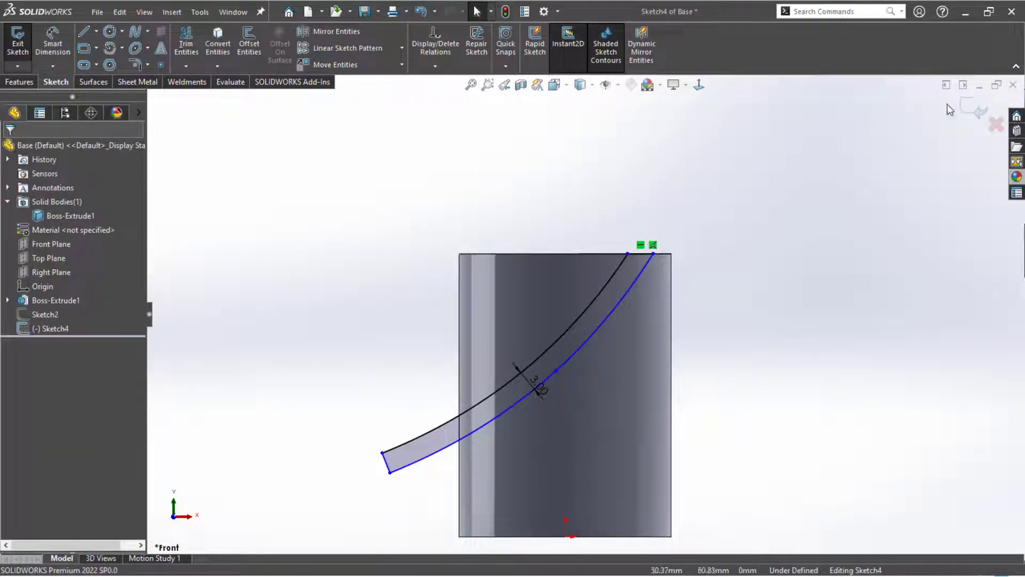
click(971, 108)
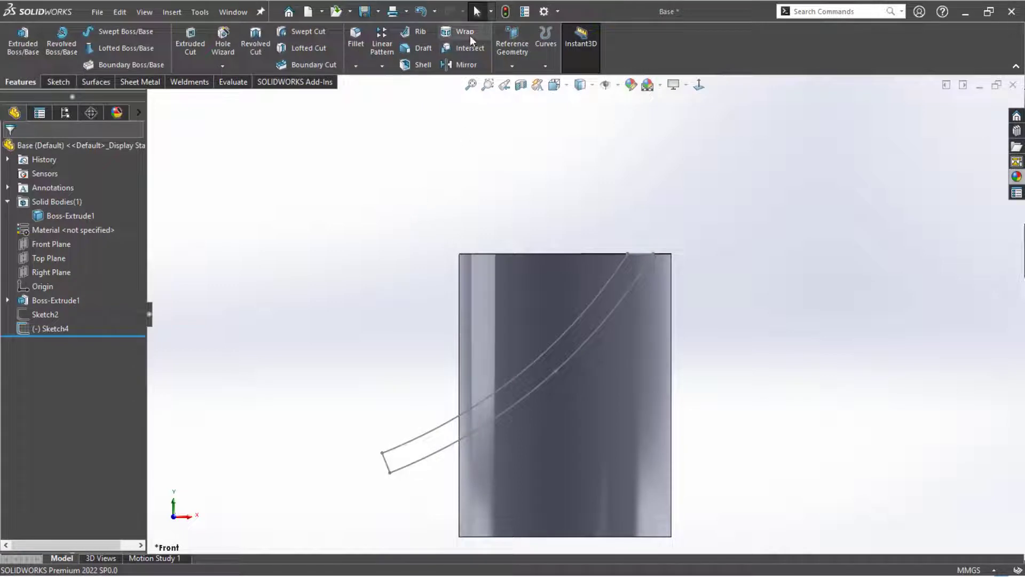
- Wrap Sketch4 onto the cylinder's outer face as a 5 mm deep deboss
click(468, 34)
click(575, 318)
click(545, 308)
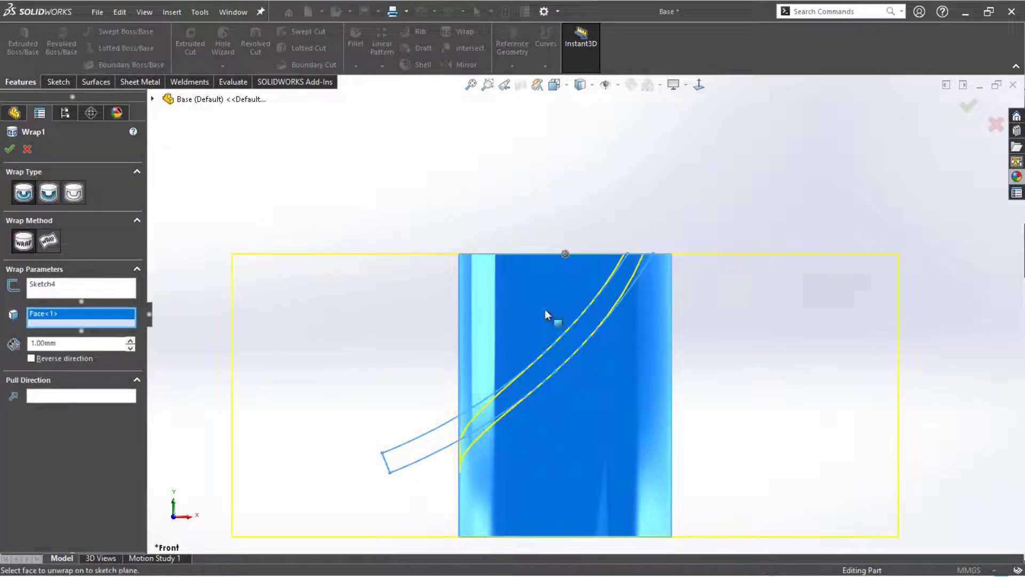
mouse_move(447, 317)
middle_down()
mouse_move(476, 326)
mouse_move(434, 316)
mouse_move(458, 334)
middle_up()
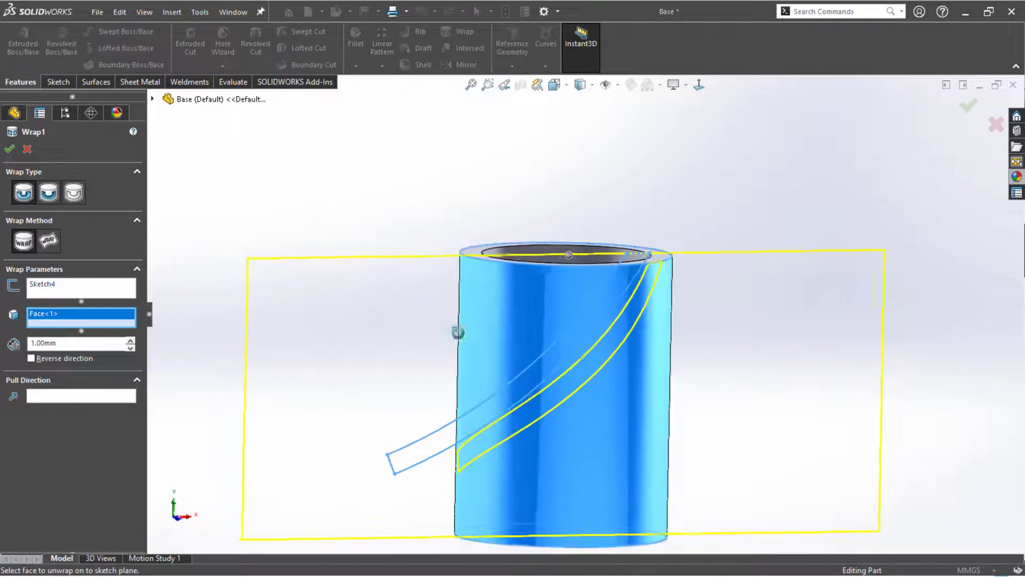
click(49, 194)
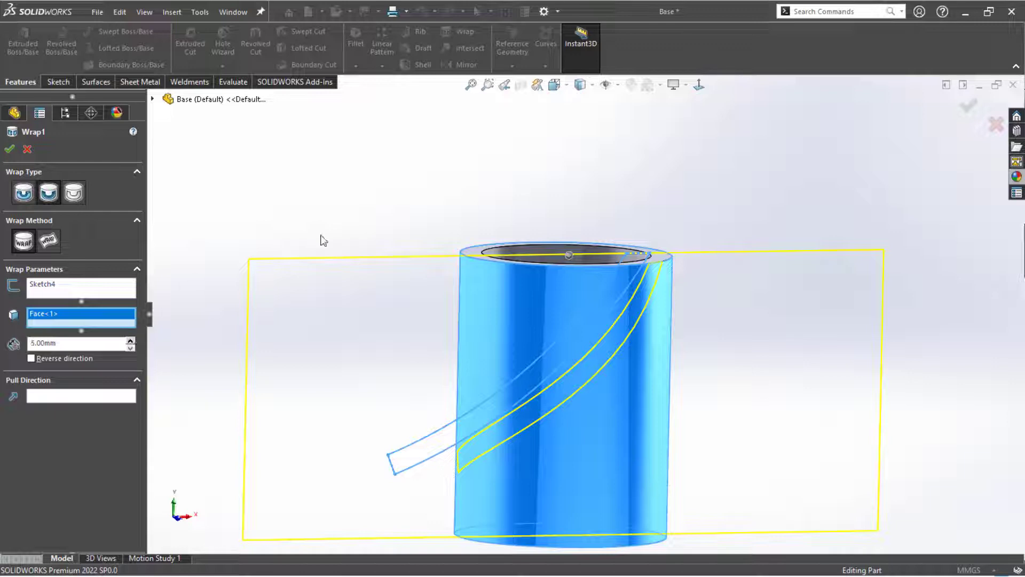
middle_drag(323, 240, 417, 280)
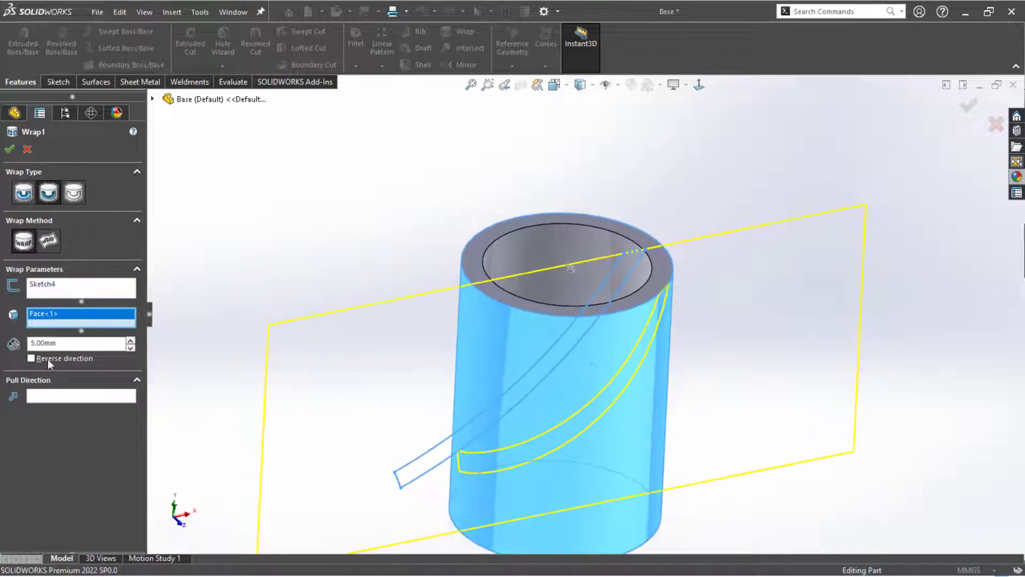
mouse_move(392, 254)
middle_down()
mouse_move(403, 308)
mouse_move(397, 288)
middle_up()
click(9, 148)
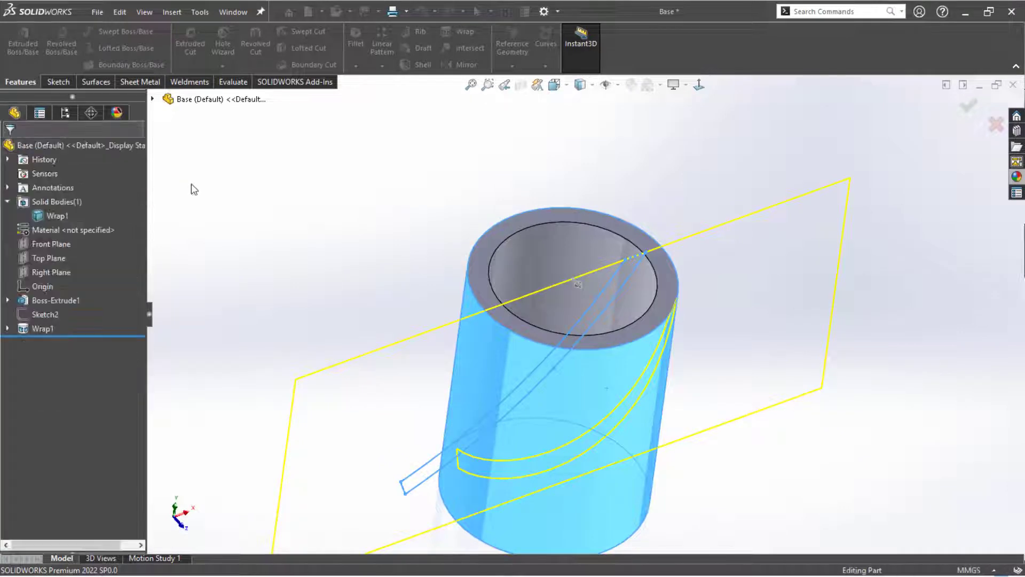
- Inspect the wrapped slot from several sides and measure the edge at its closed lower end
middle_drag(345, 235, 467, 312)
middle_drag(534, 356, 526, 309)
middle_drag(500, 340, 539, 326)
scroll(534, 321, up, 4)
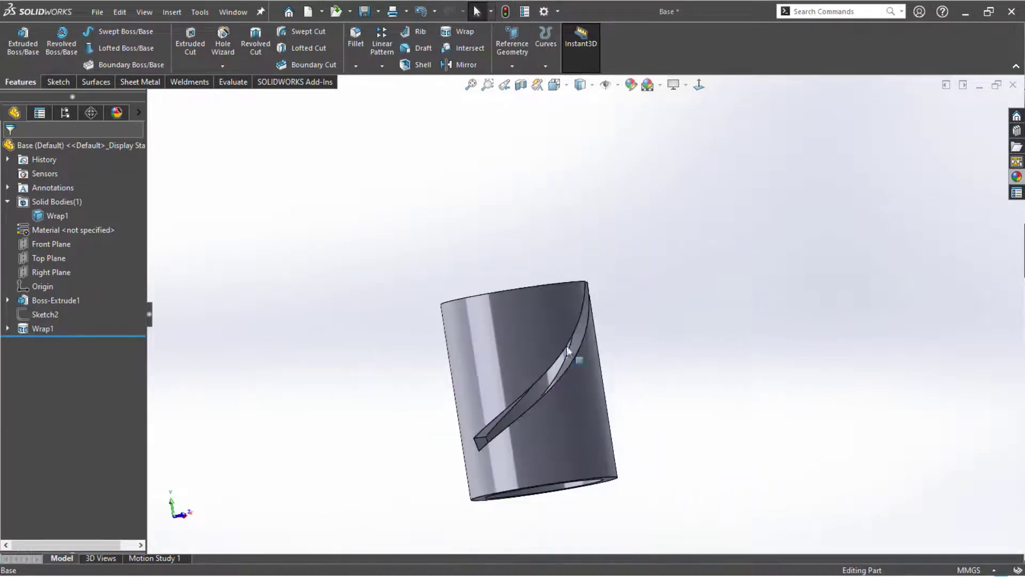
click(477, 443)
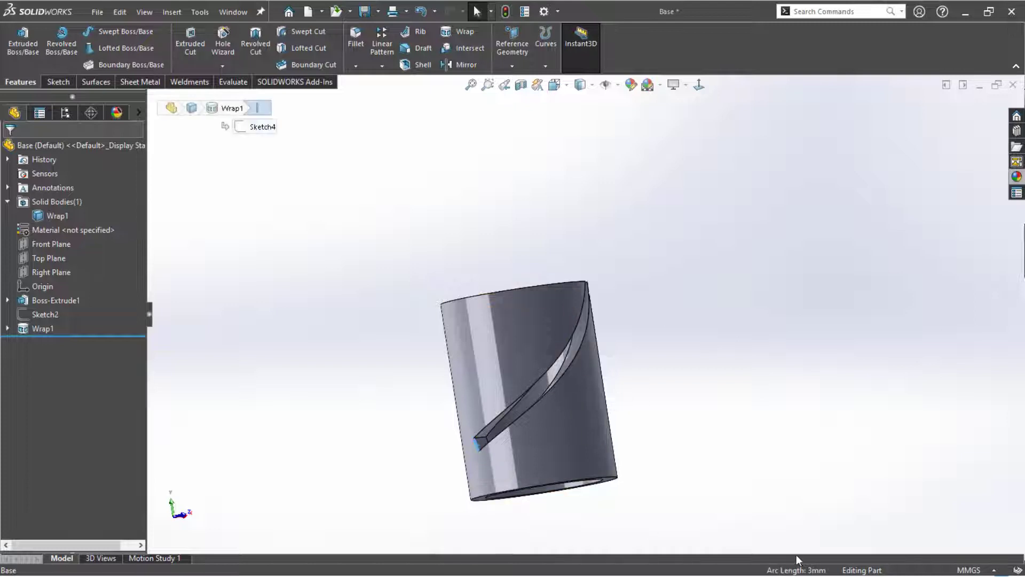
middle_drag(724, 341, 693, 372)
click(690, 367)
- Examine the slot's opening at the cylinder's top face and its closed end wall for differences in width and shape
scroll(587, 306, down, 3)
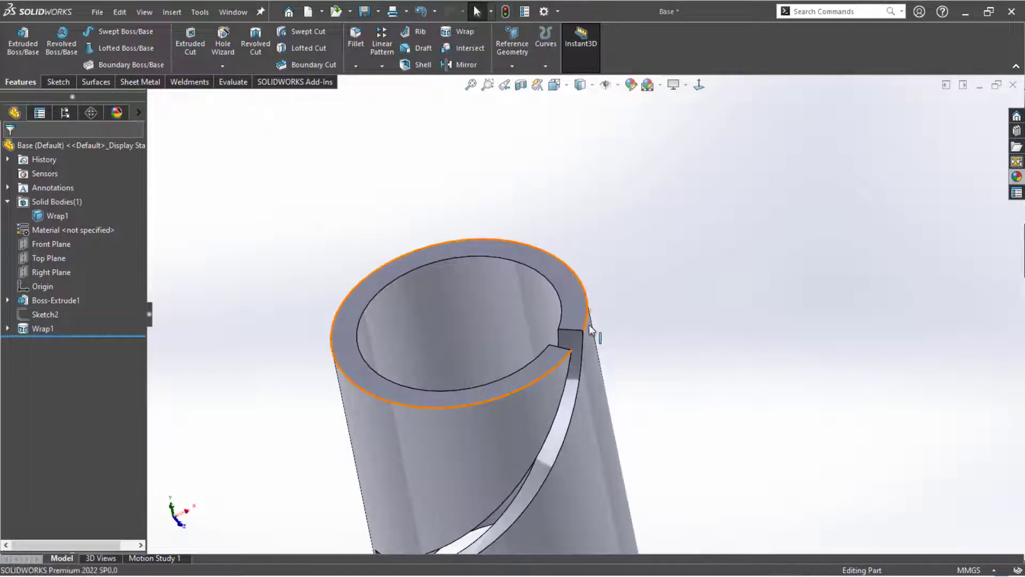
middle_drag(591, 330, 611, 415)
key(ctrl+5)
scroll(555, 422, down, 3)
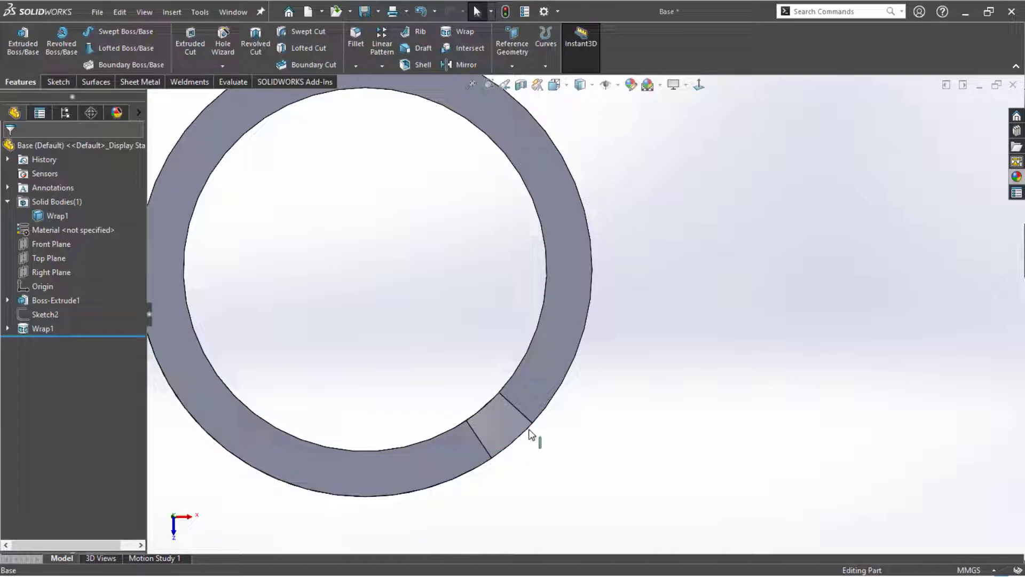
middle_drag(480, 430, 478, 314)
scroll(424, 326, down, 3)
middle_drag(339, 378, 424, 388)
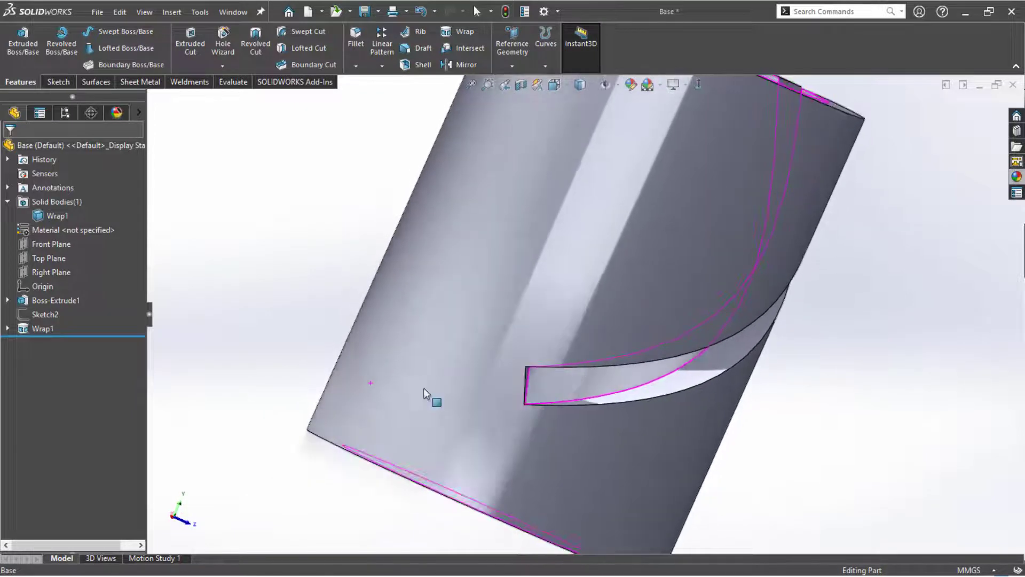
click(525, 380)
scroll(362, 367, up, 5)
middle_drag(326, 327, 293, 356)
scroll(680, 235, down, 3)
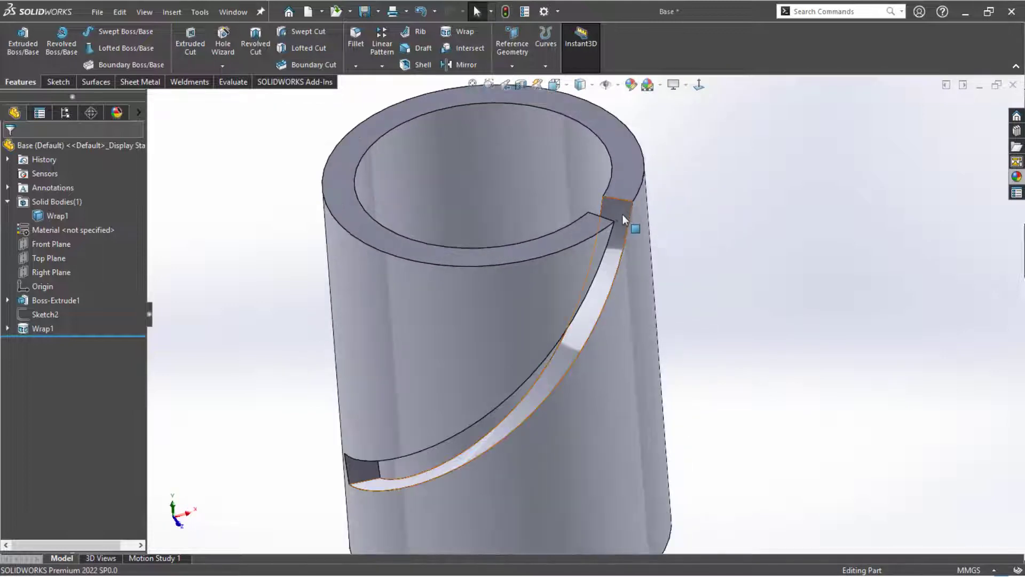
- Open Sketch4 under the wrap feature, check the length of its horizontal top line, and exit the sketch
click(8, 329)
click(53, 344)
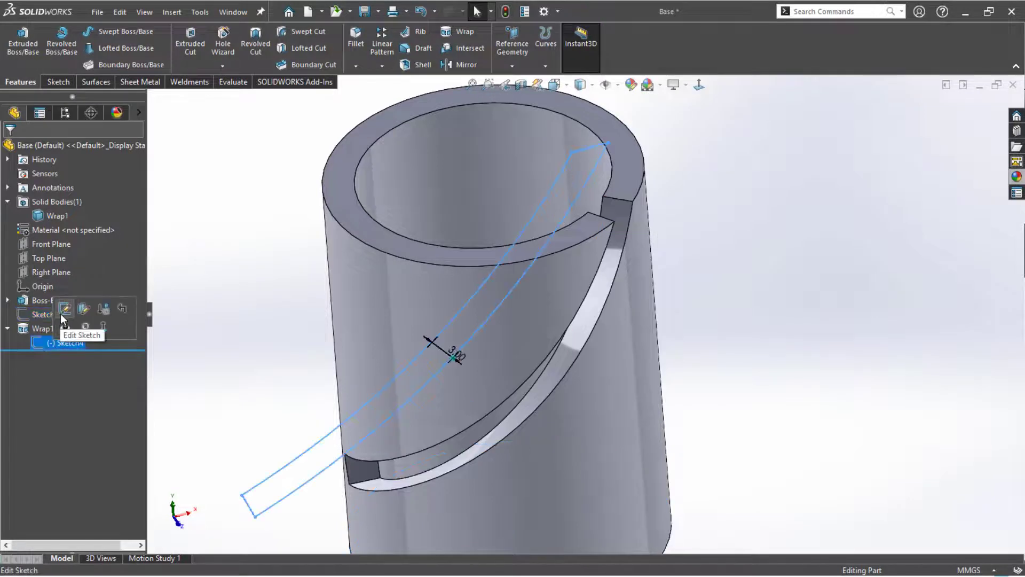
click(65, 308)
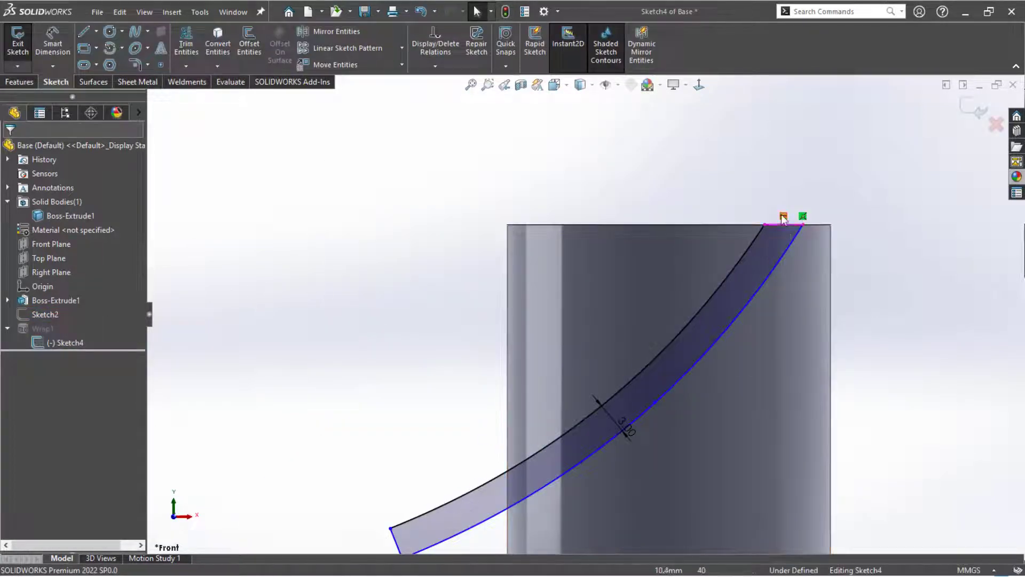
click(780, 225)
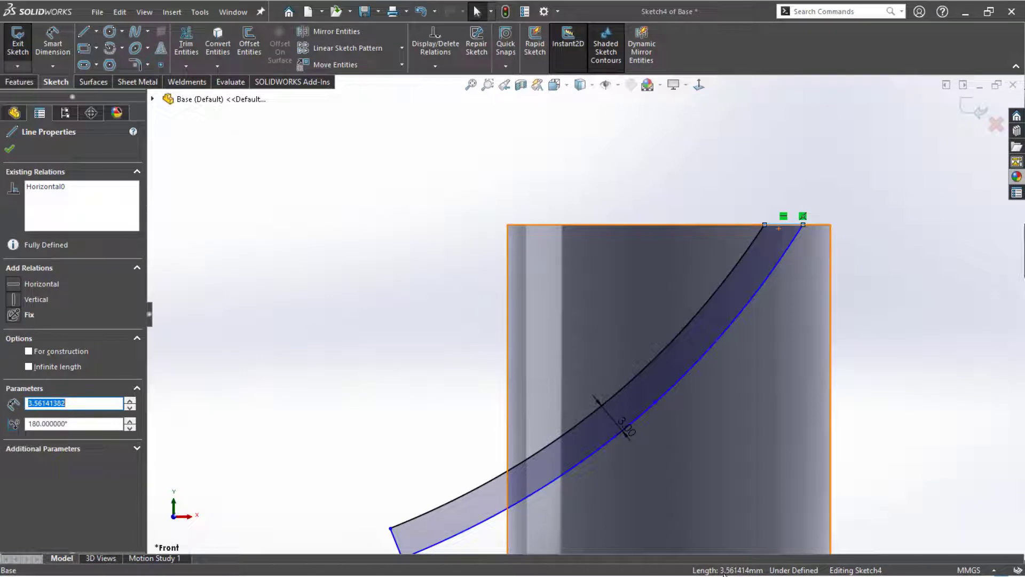
scroll(346, 385, up, 2)
middle_drag(343, 370, 345, 368)
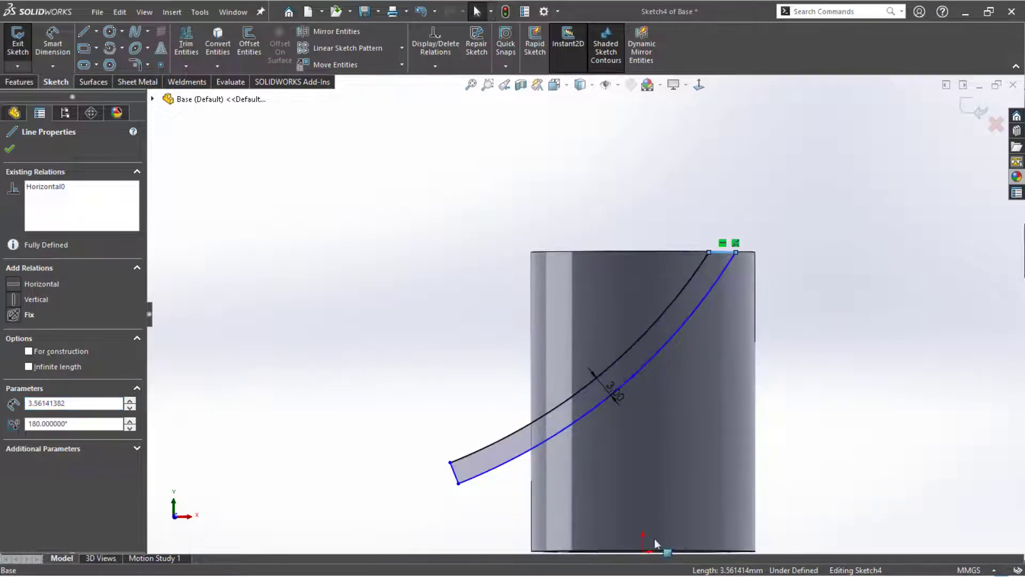
key(Escape)
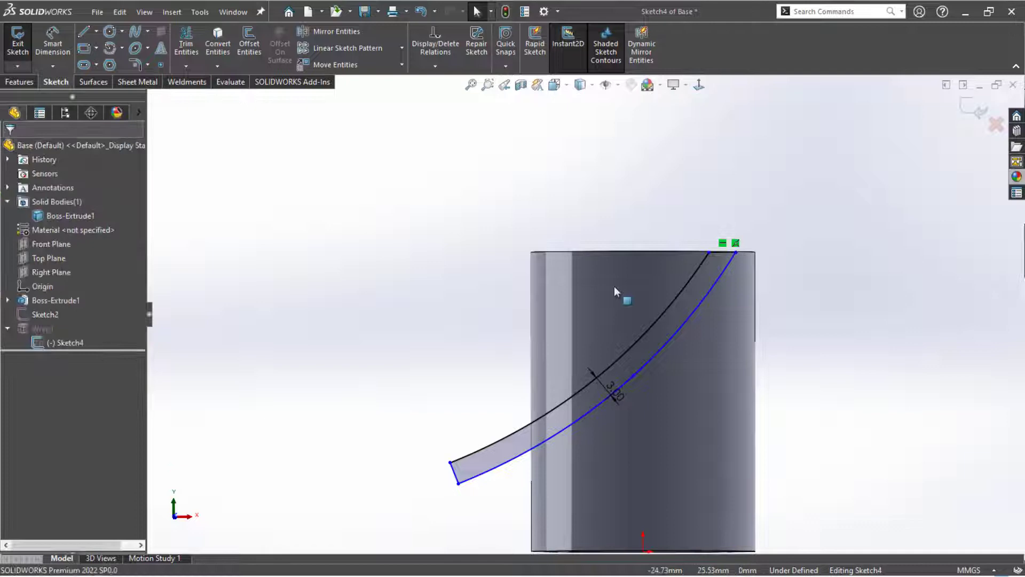
click(971, 112)
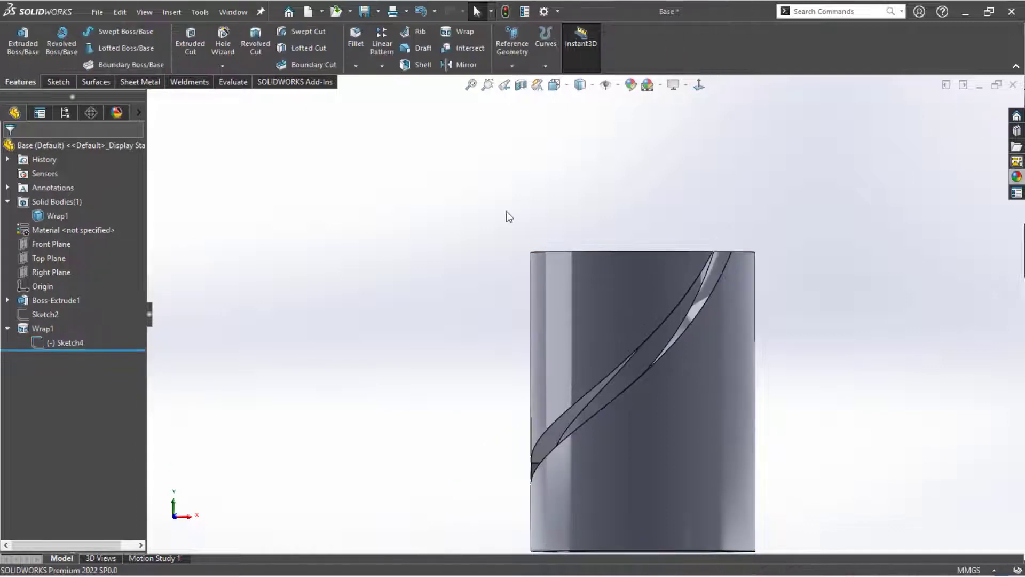
- Circular-pattern the wrapped slot around the cylinder's outer face with 2 equally spaced instances over 360°, and save the part
middle_drag(509, 216, 326, 286)
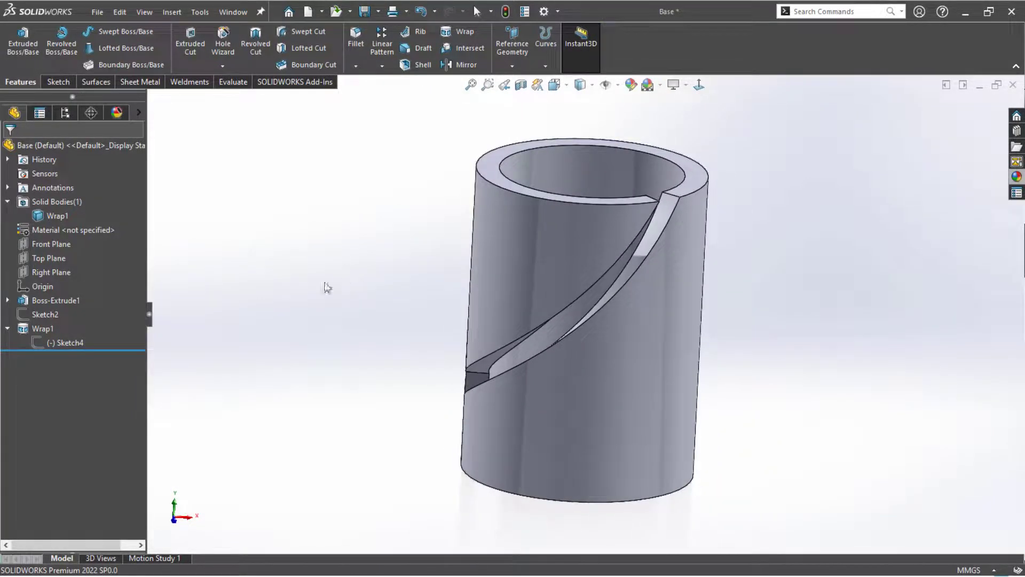
click(383, 66)
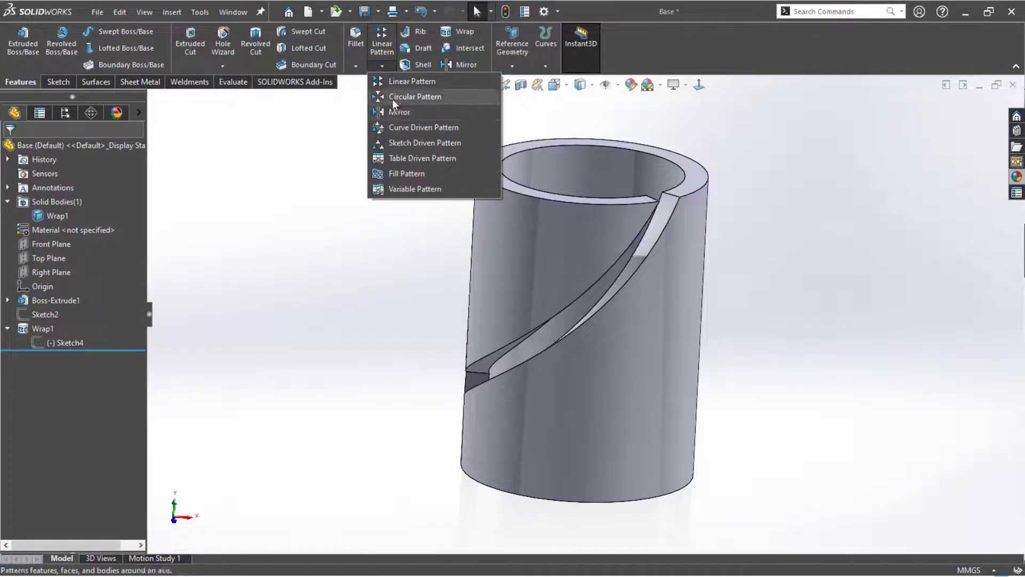
click(392, 99)
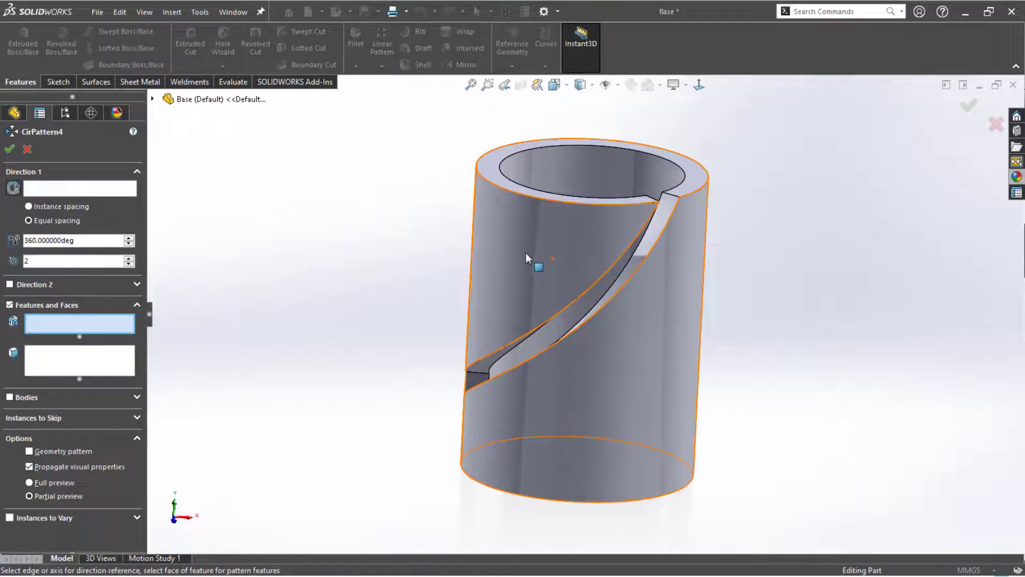
click(601, 302)
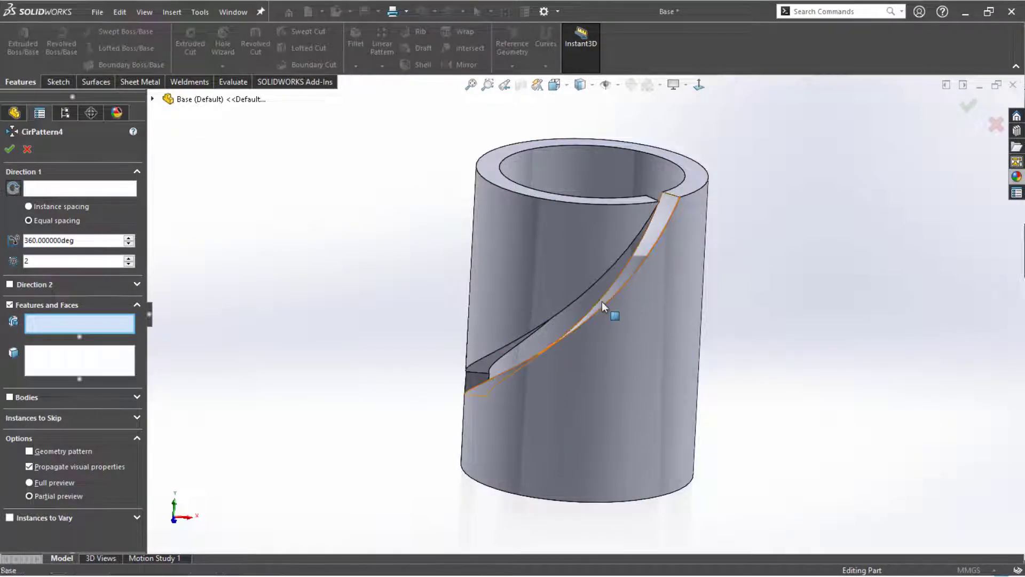
click(66, 188)
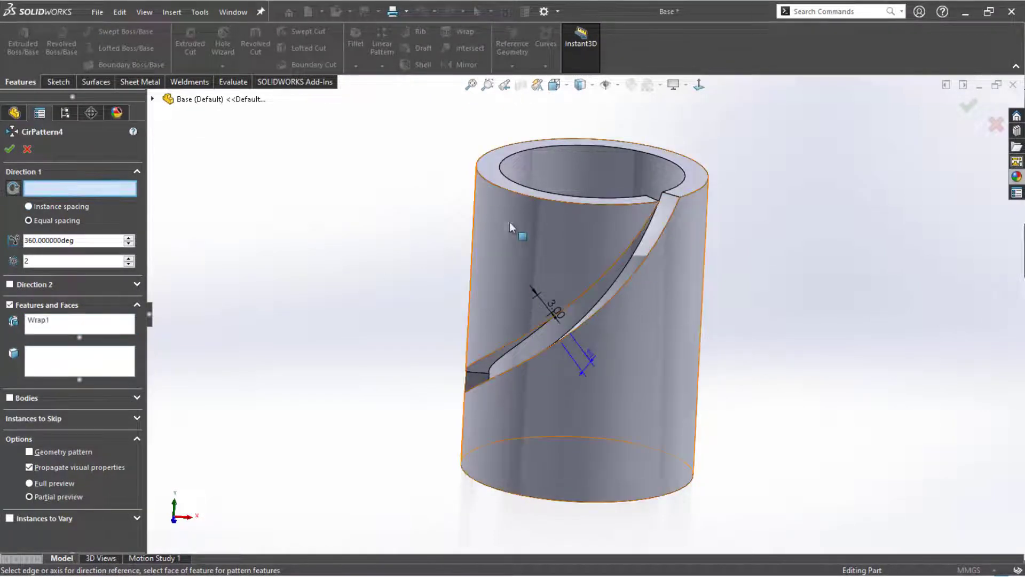
click(527, 227)
click(10, 149)
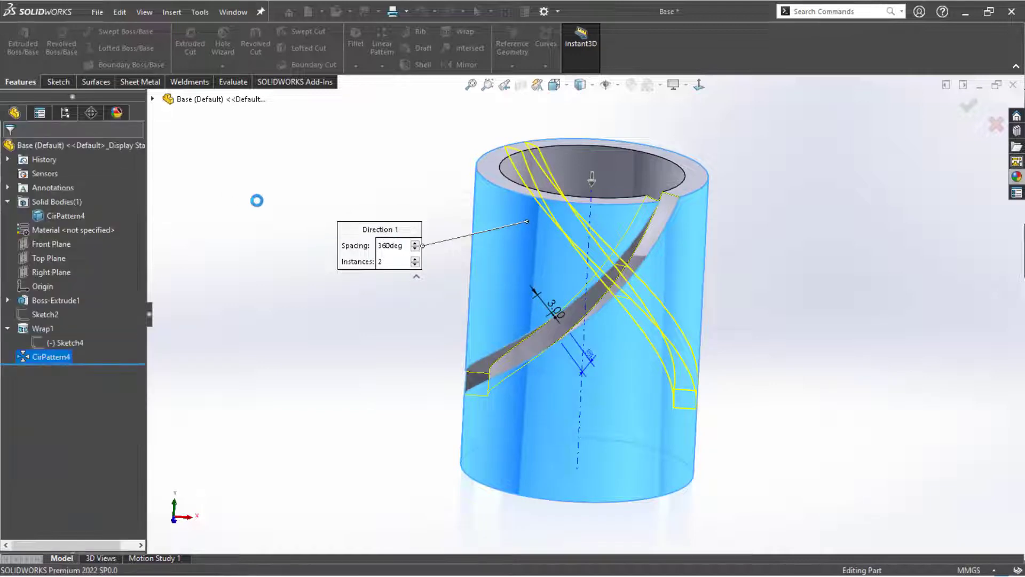
middle_drag(285, 288, 288, 261)
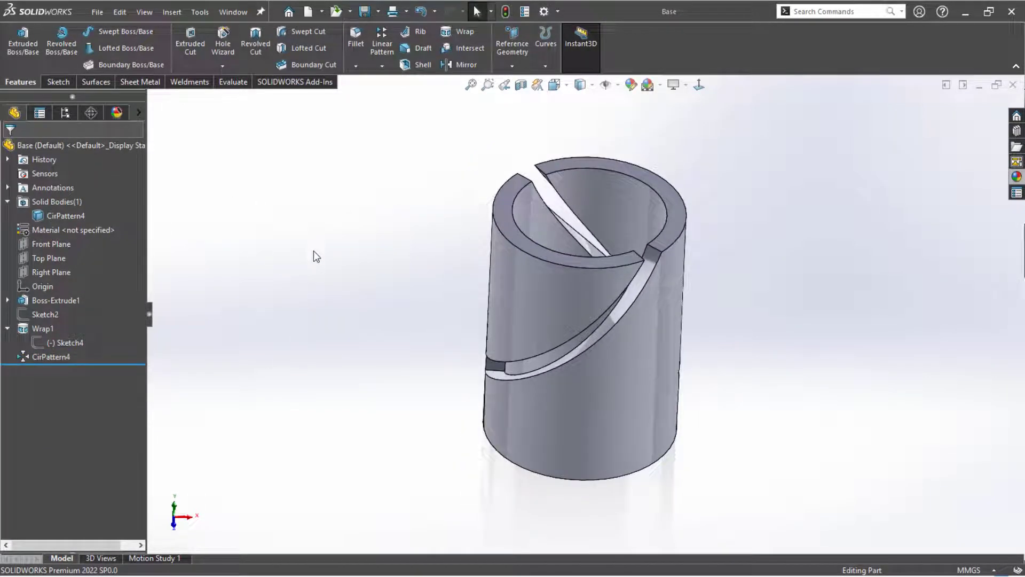
- Close the Base part to return to the Assem1 assembly and delete its broken concentric and tangent mates
click(1012, 85)
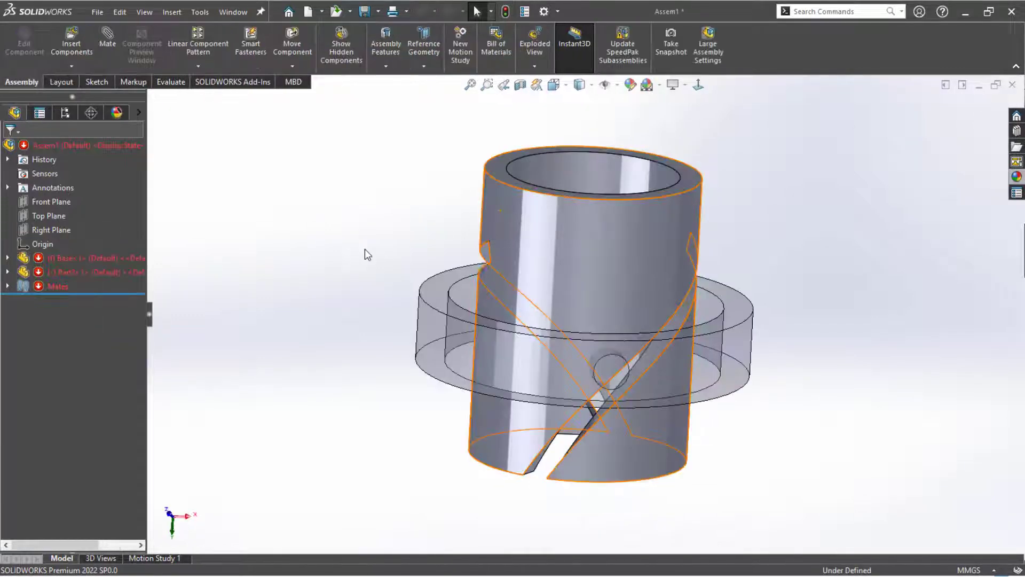
middle_drag(364, 249, 325, 166)
middle_drag(430, 312, 433, 211)
click(49, 316)
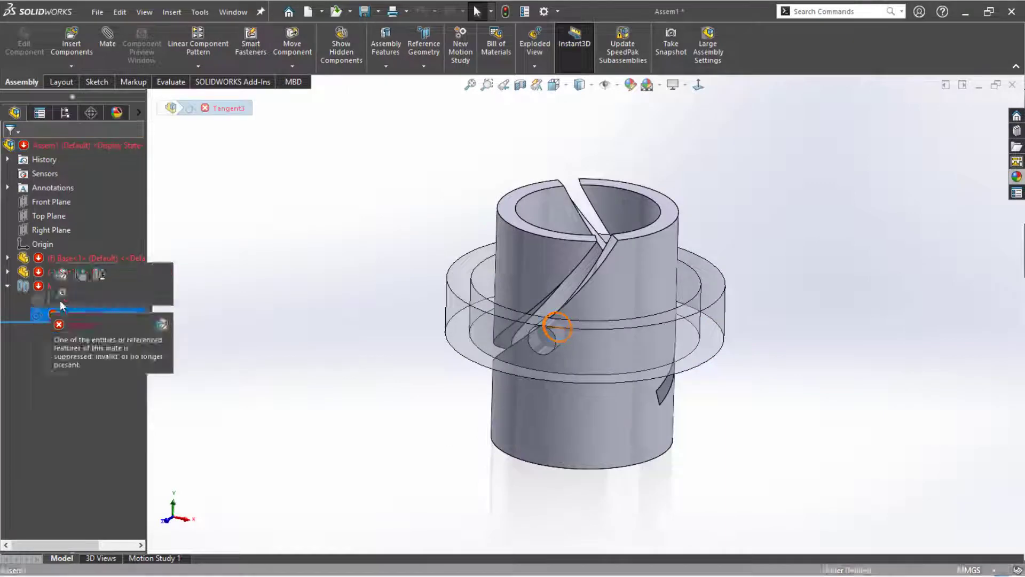
ctrl+click(56, 301)
key(Delete)
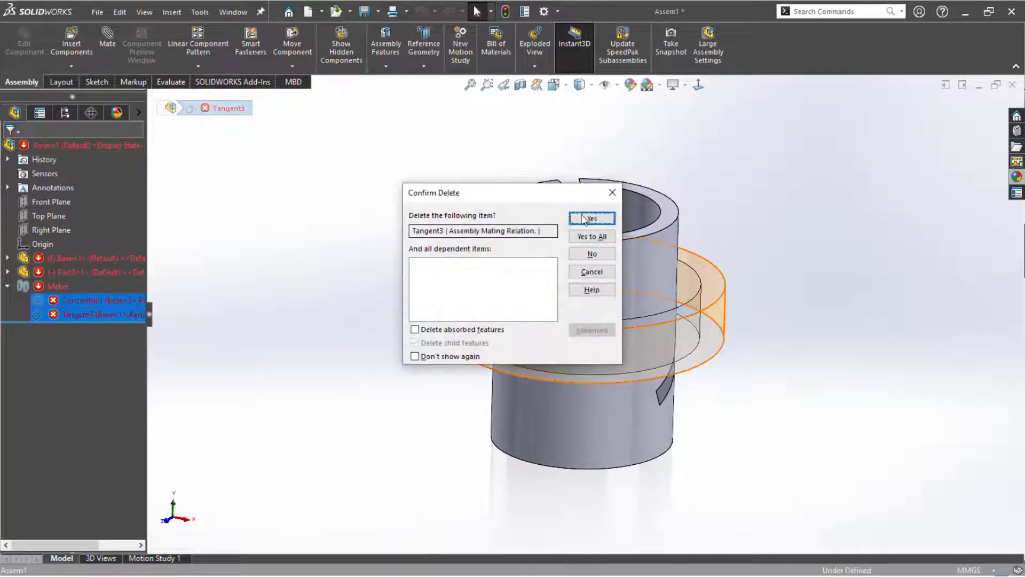
key(Return)
click(592, 218)
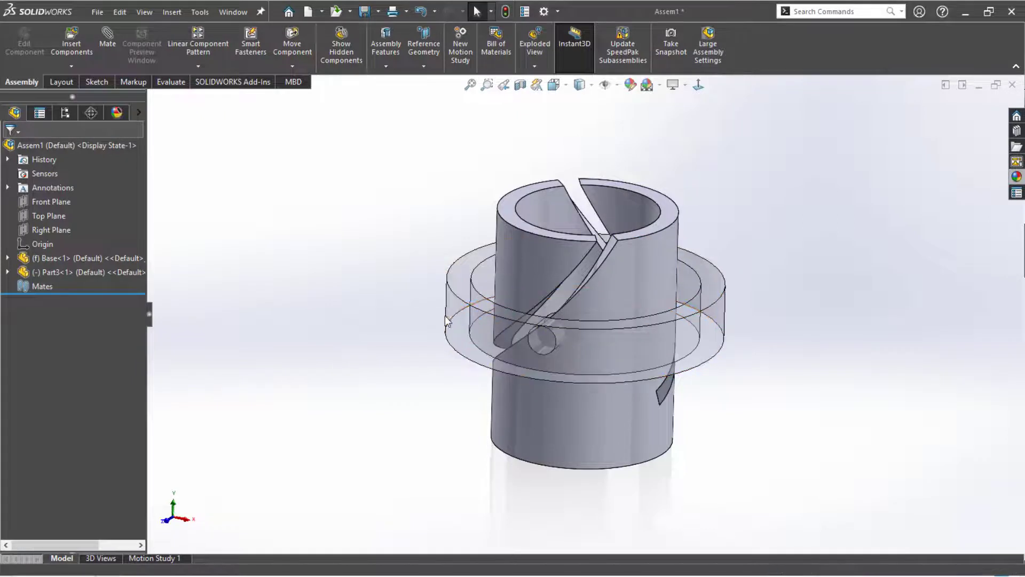
- Add a concentric mate between the ring's outer face and the slotted cylinder's outer face
click(450, 315)
ctrl+click(617, 303)
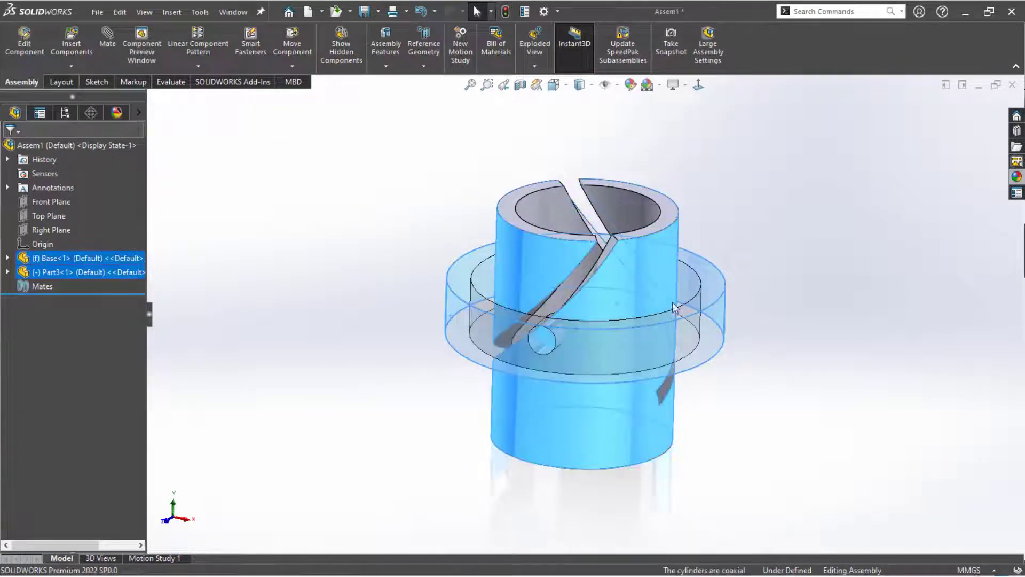
click(699, 296)
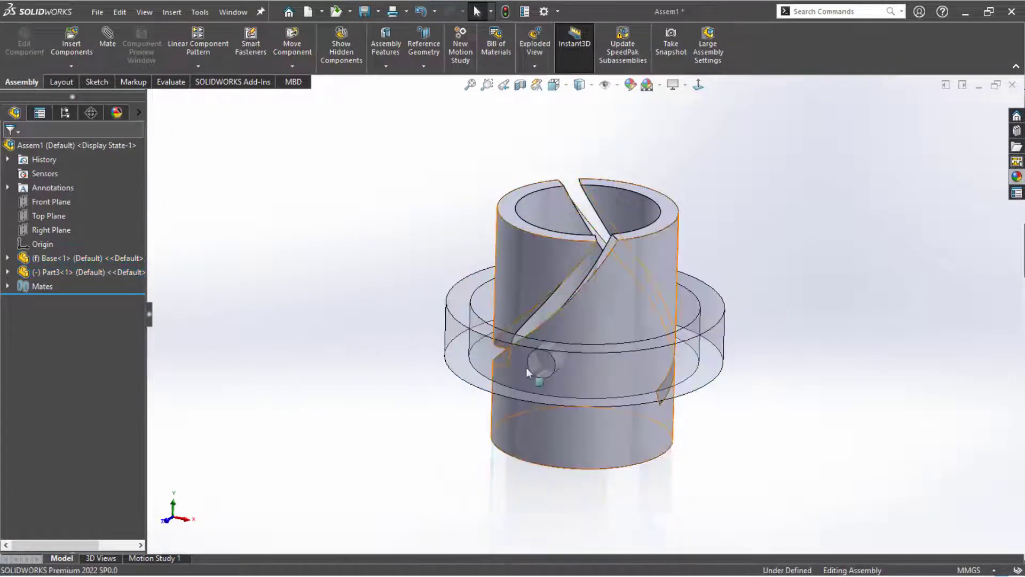
- Move the ring up along the cylinder's axis so its pins sit at the slotted top end
drag(526, 367, 601, 314)
click(404, 390)
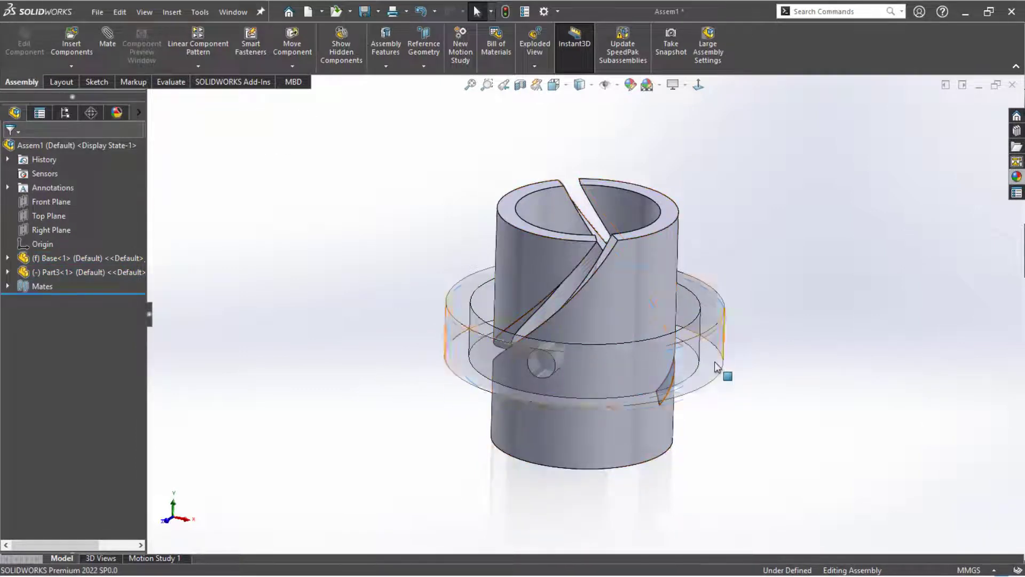
drag(715, 365, 704, 312)
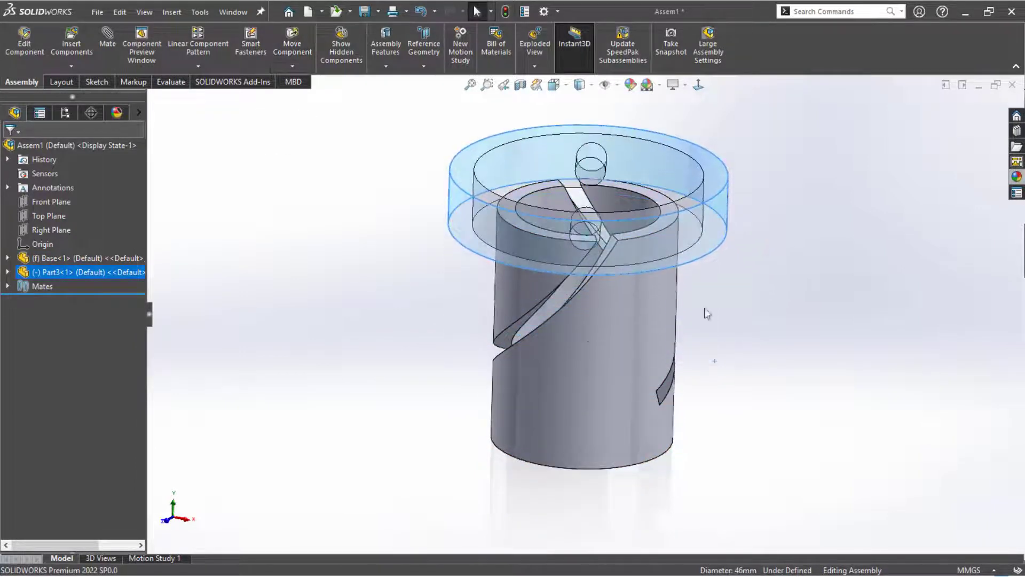
- Open the Base part from the assembly and edit the sketch of the wrapped slot
scroll(435, 334, down, 3)
click(437, 330)
middle_drag(437, 330, 443, 301)
scroll(477, 315, up, 1)
scroll(598, 289, down, 2)
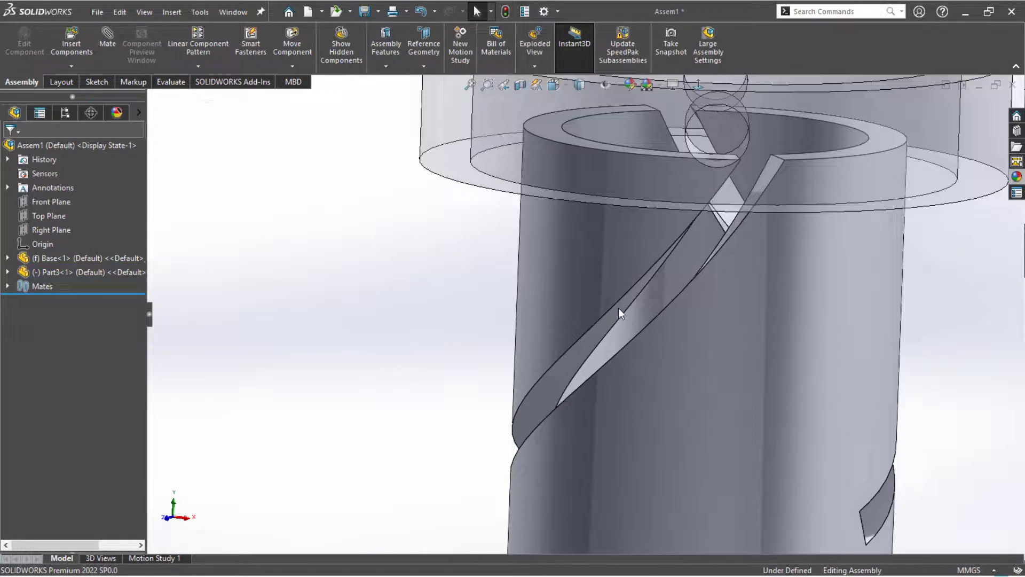
click(618, 307)
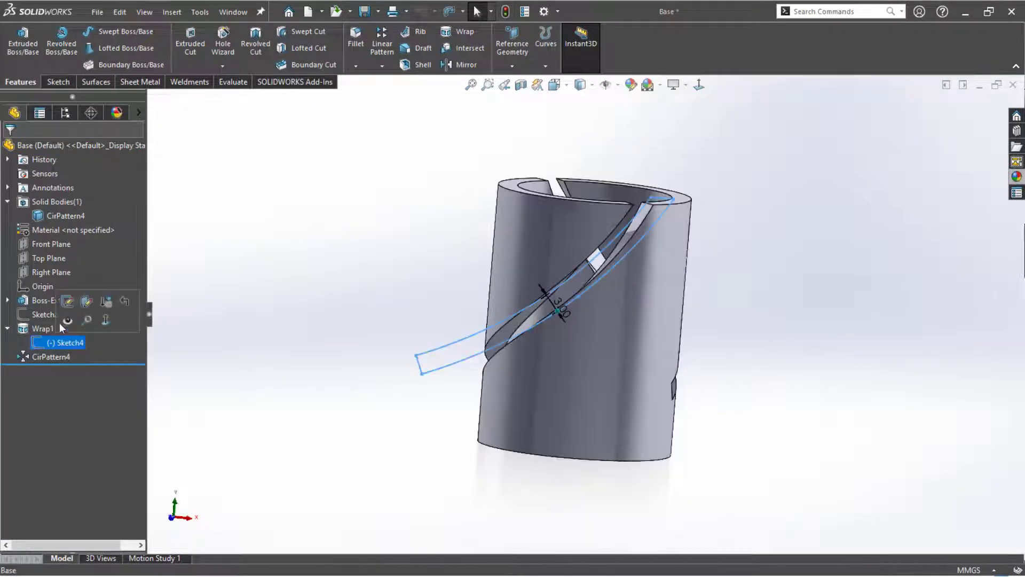
click(67, 302)
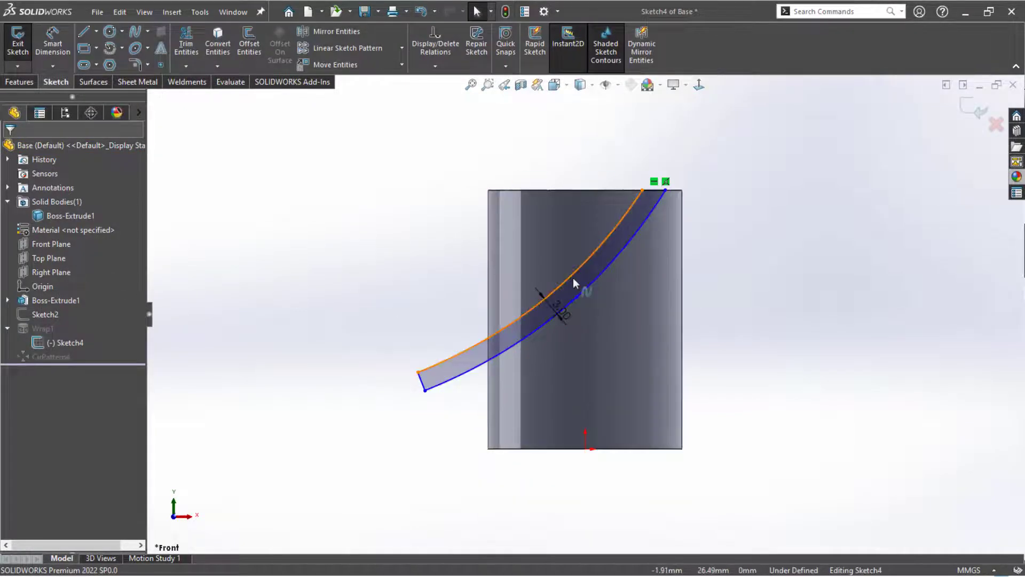
- Set the slot profile's width to 5 mm and exit the sketch to rebuild the wrapped slots
double_click(559, 309)
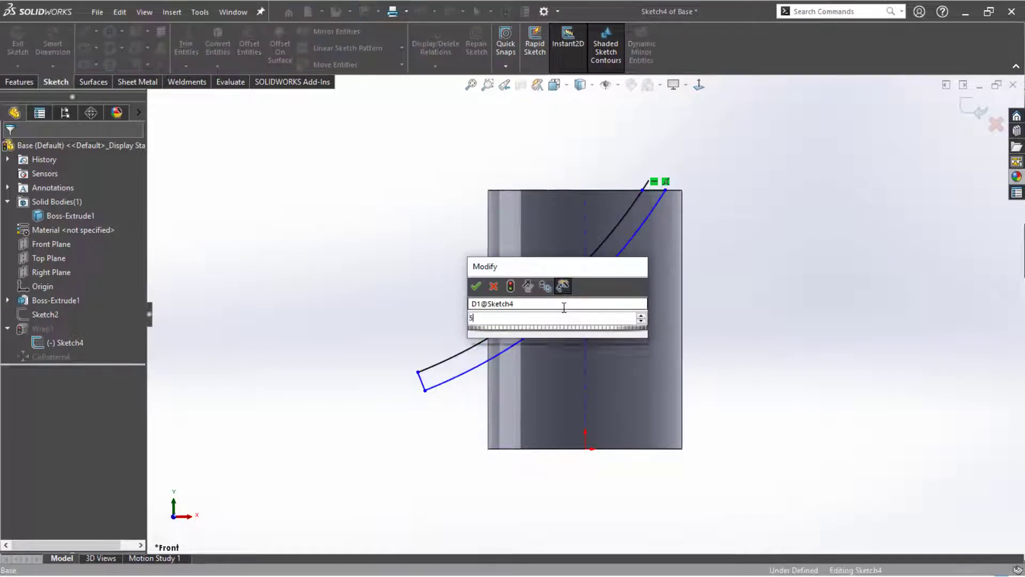
text(5)
key(Return)
click(347, 313)
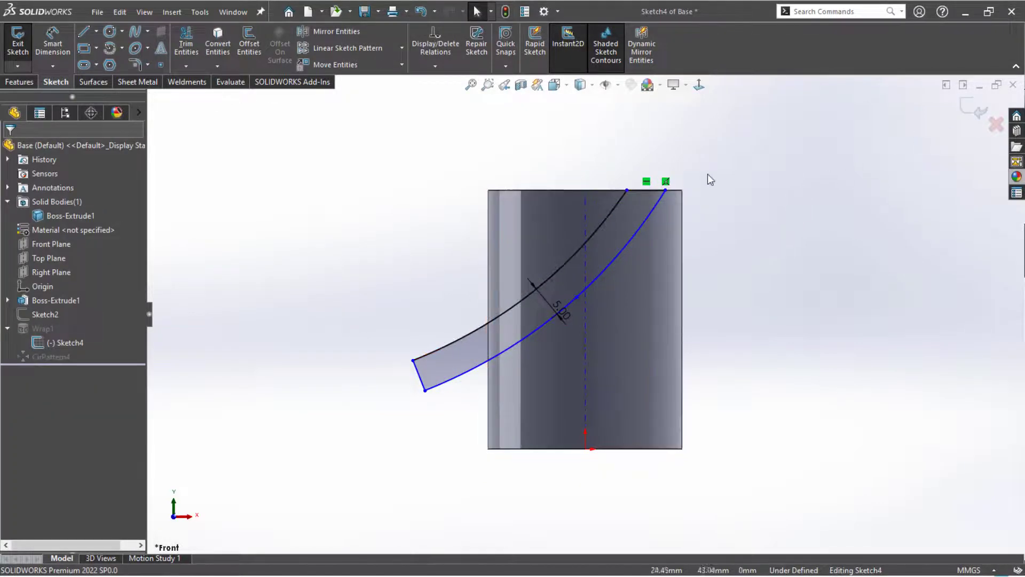
click(644, 190)
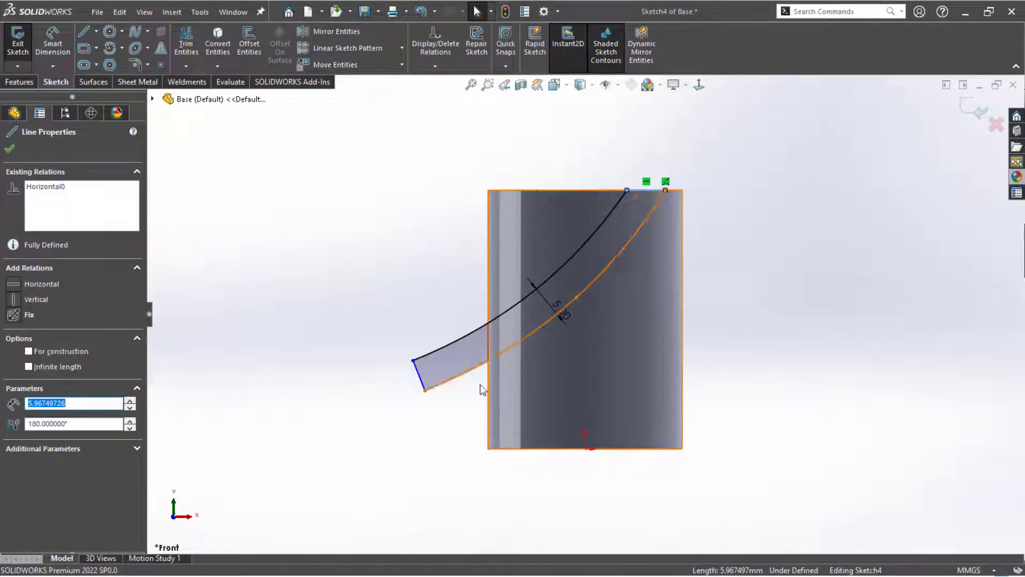
click(422, 384)
click(348, 422)
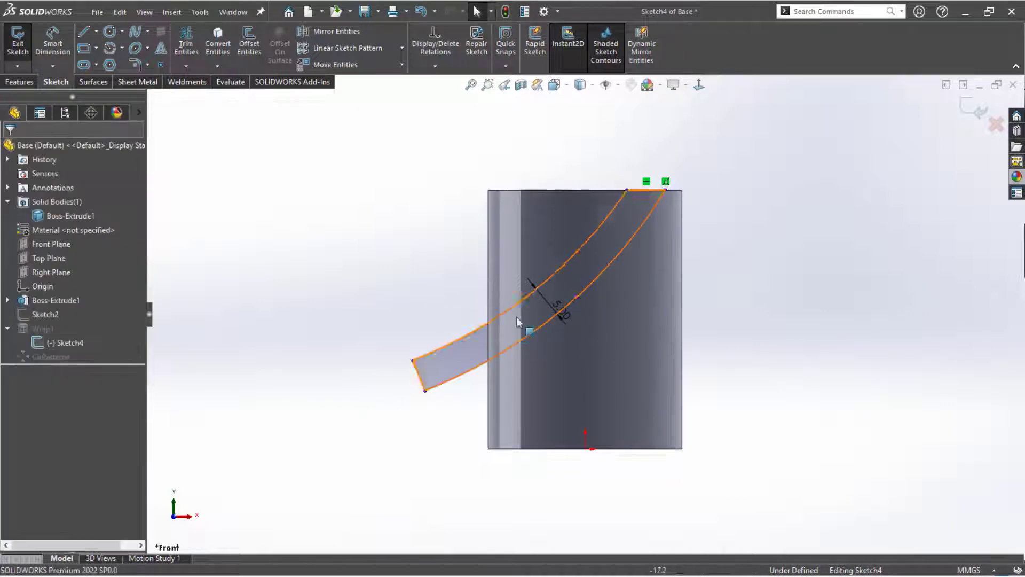
click(966, 109)
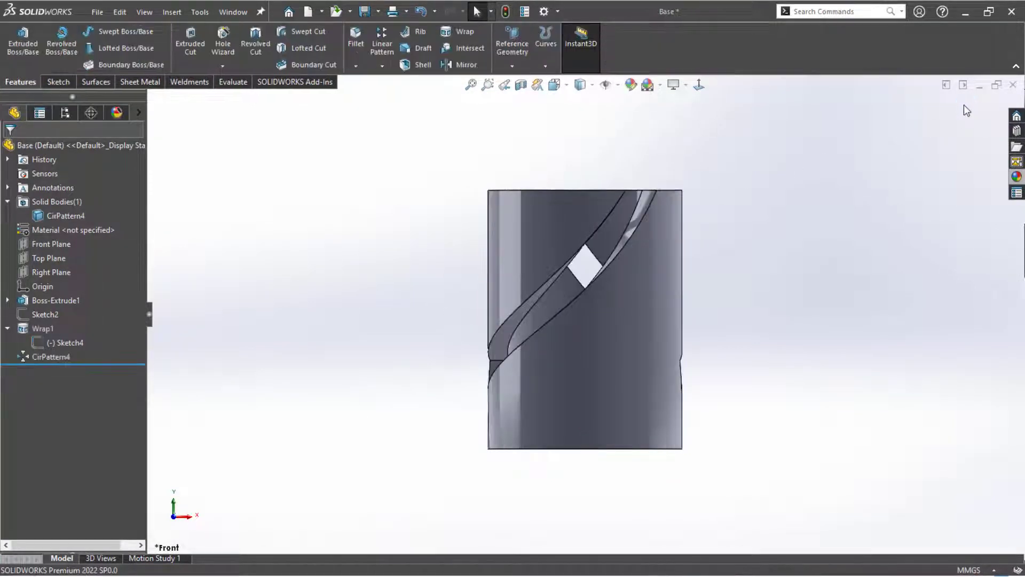
- Return to the Assem1 assembly and add a concentric mate between the ring's outer face and the cylinder's outer face
middle_drag(849, 197, 814, 278)
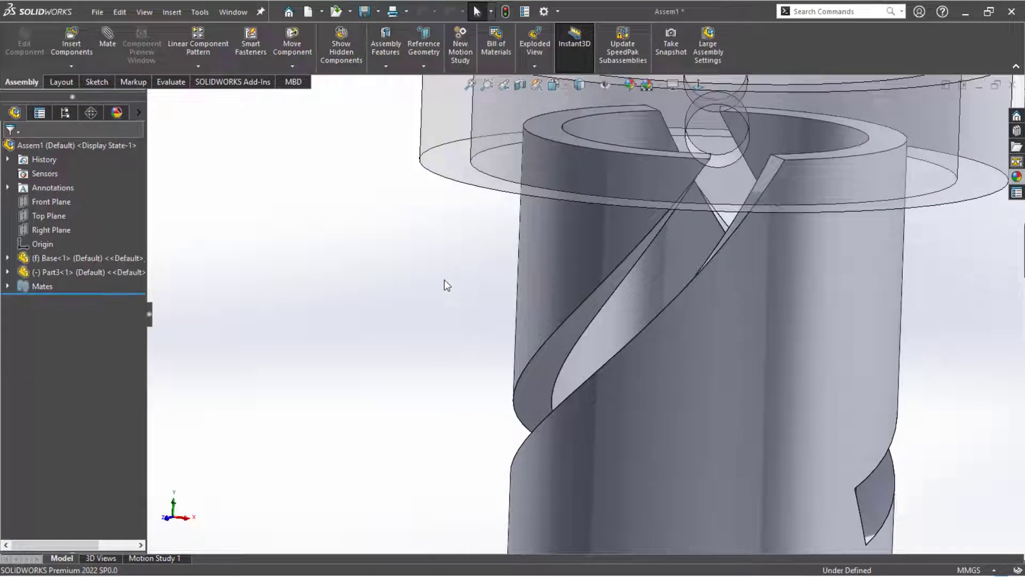
scroll(453, 288, up, 3)
middle_drag(462, 296, 731, 267)
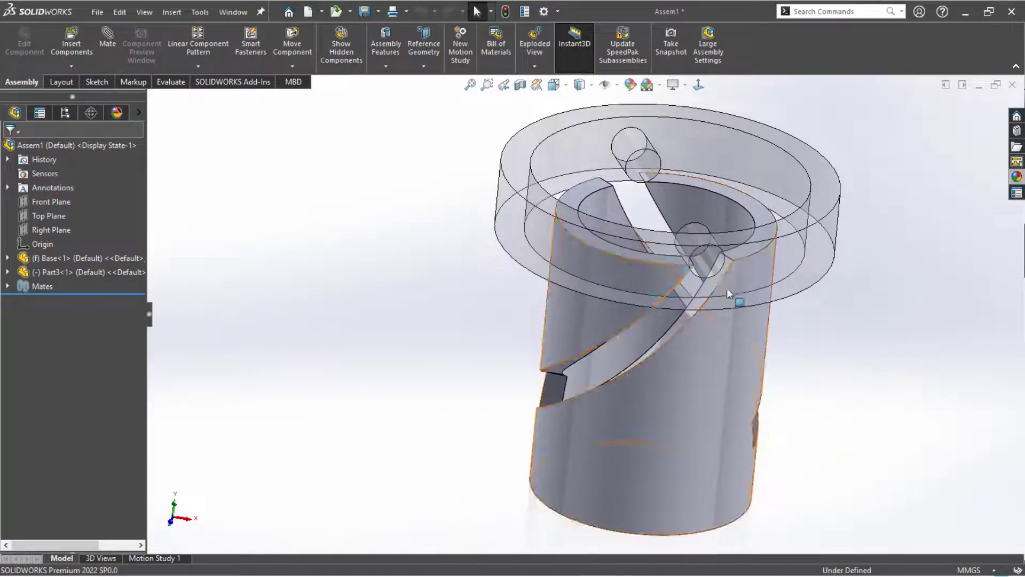
drag(727, 294, 513, 314)
scroll(691, 224, down, 2)
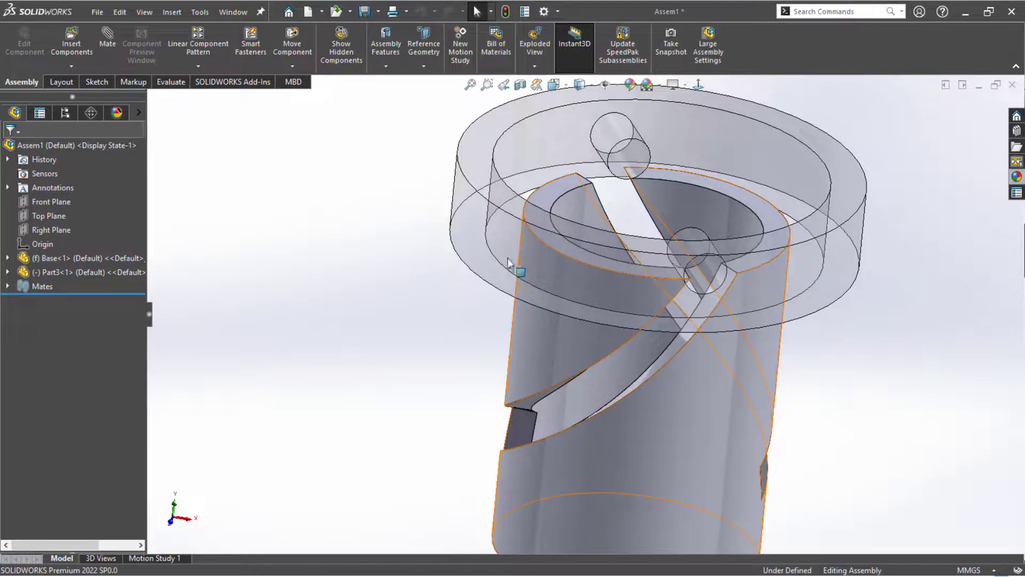
click(474, 260)
ctrl+click(541, 341)
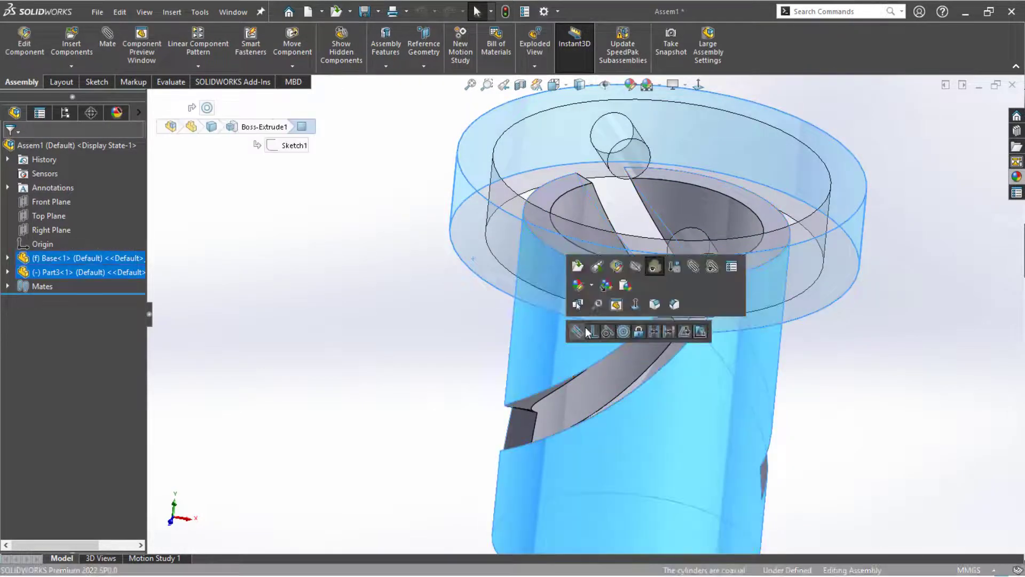
click(623, 332)
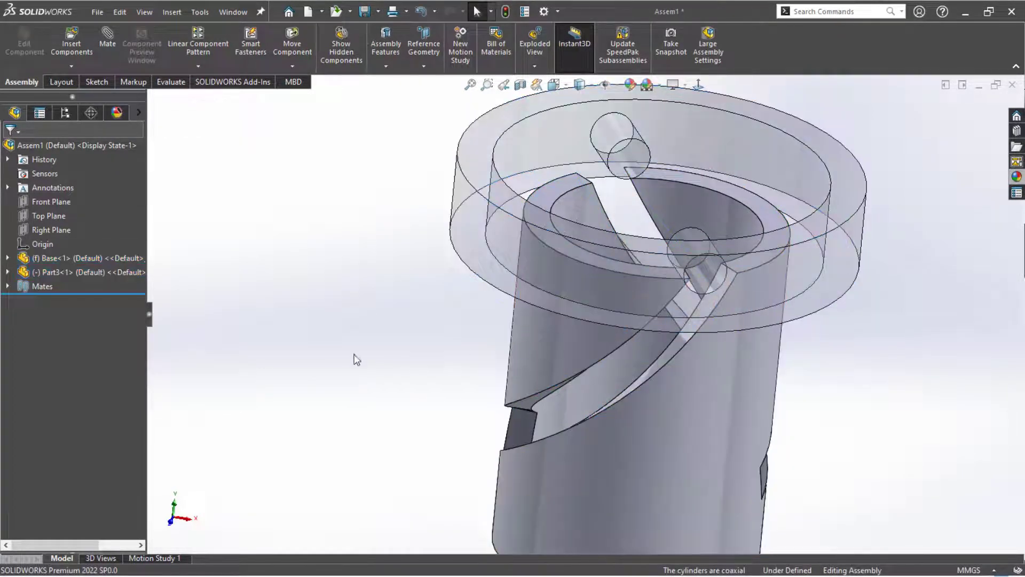
- Turn the ring and raise it above the slotted cylinder so its pins are clear of the slots
drag(478, 259, 449, 267)
middle_drag(643, 267, 636, 365)
drag(641, 366, 708, 358)
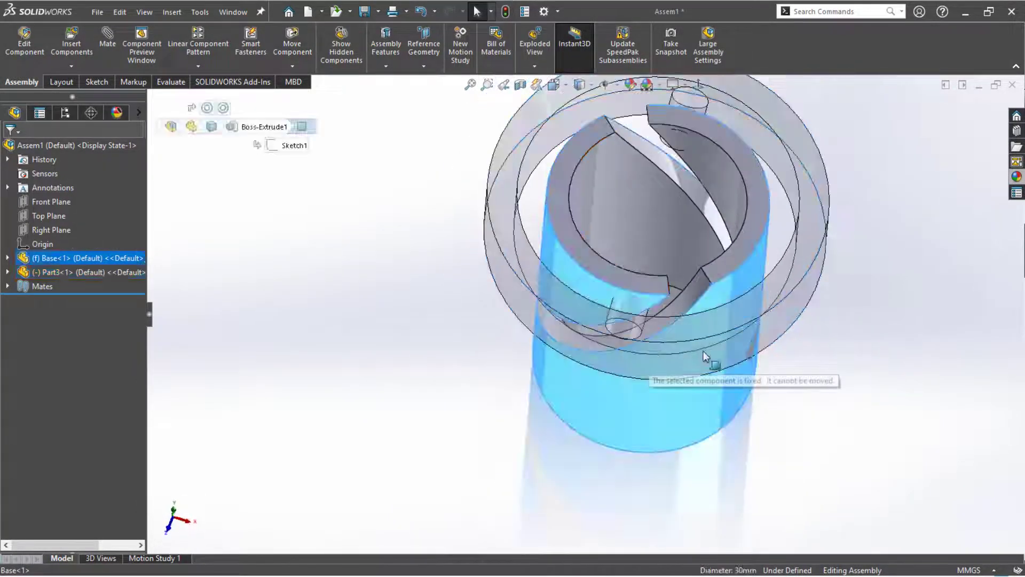
click(502, 304)
drag(502, 304, 602, 186)
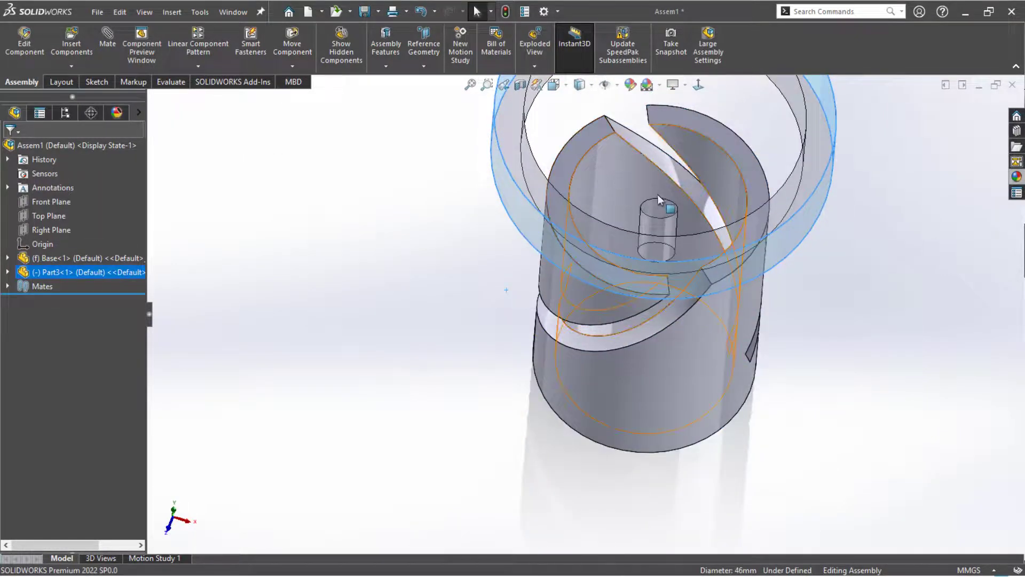
click(419, 276)
middle_drag(481, 229, 590, 155)
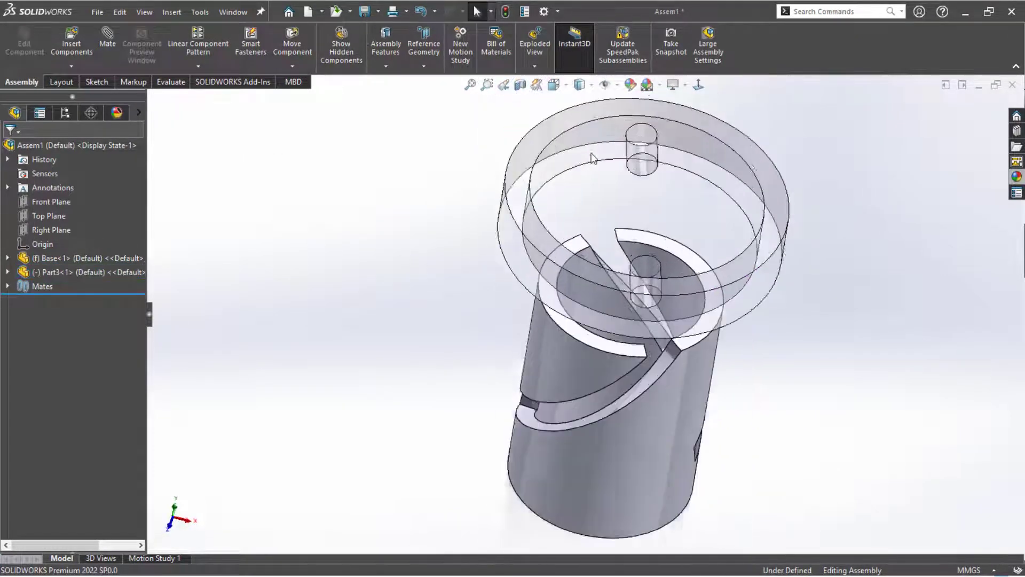
- Add a tangent mate between the circular end edge of a ring pin and the side face of the slot
scroll(591, 155, down, 2)
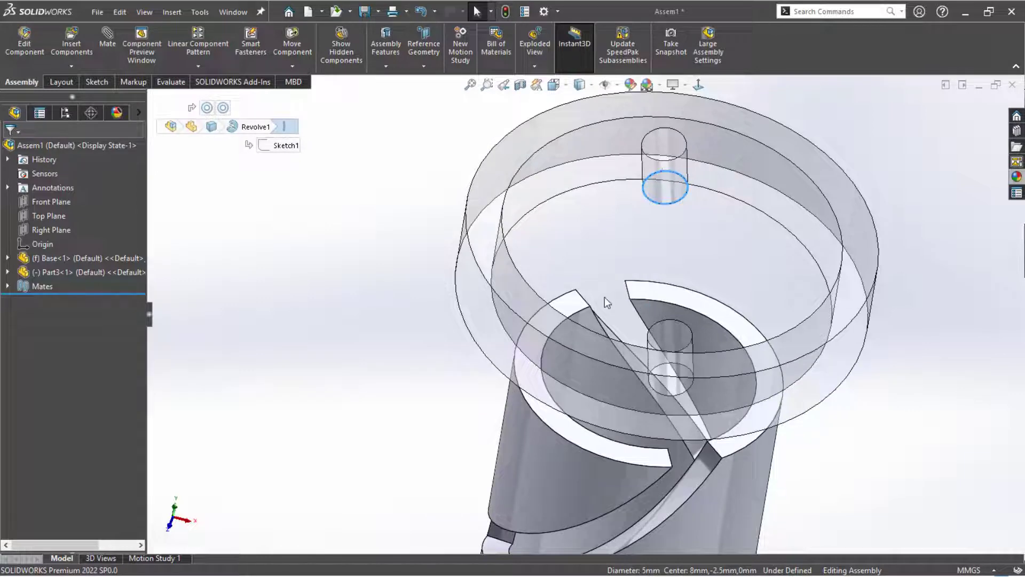
middle_drag(601, 293, 602, 314)
ctrl+click(610, 314)
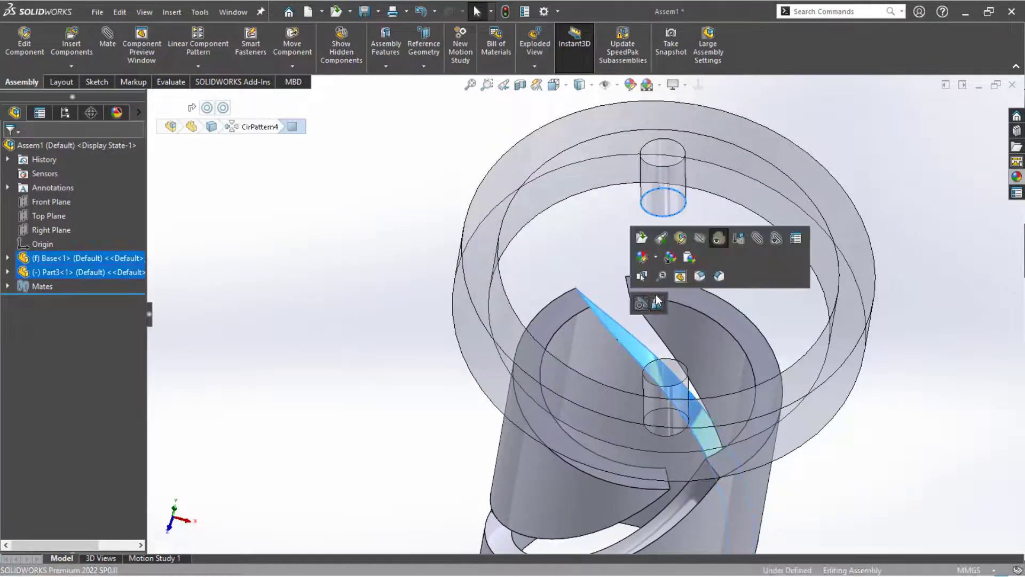
click(640, 302)
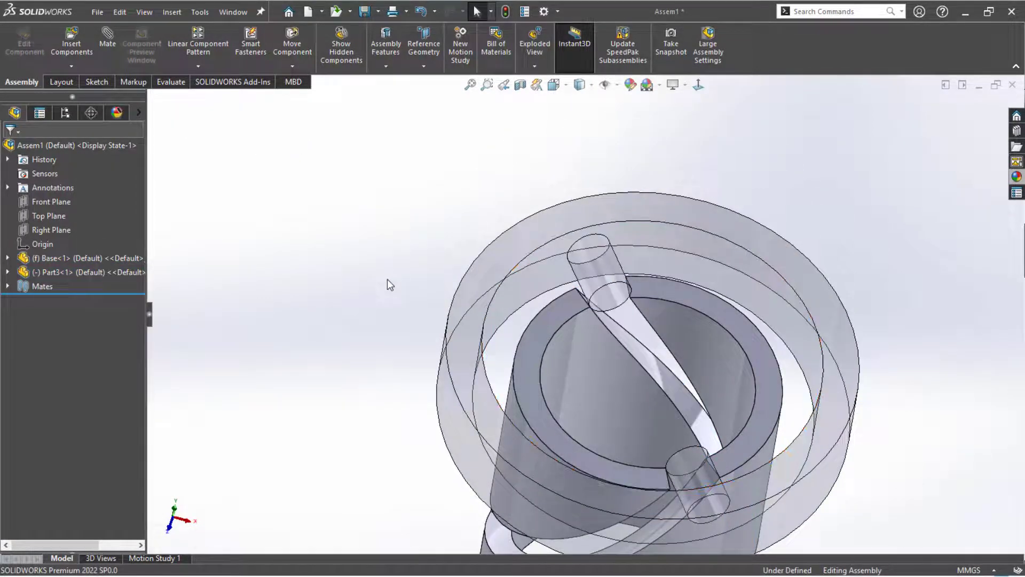
middle_drag(387, 279, 367, 172)
scroll(363, 186, up, 2)
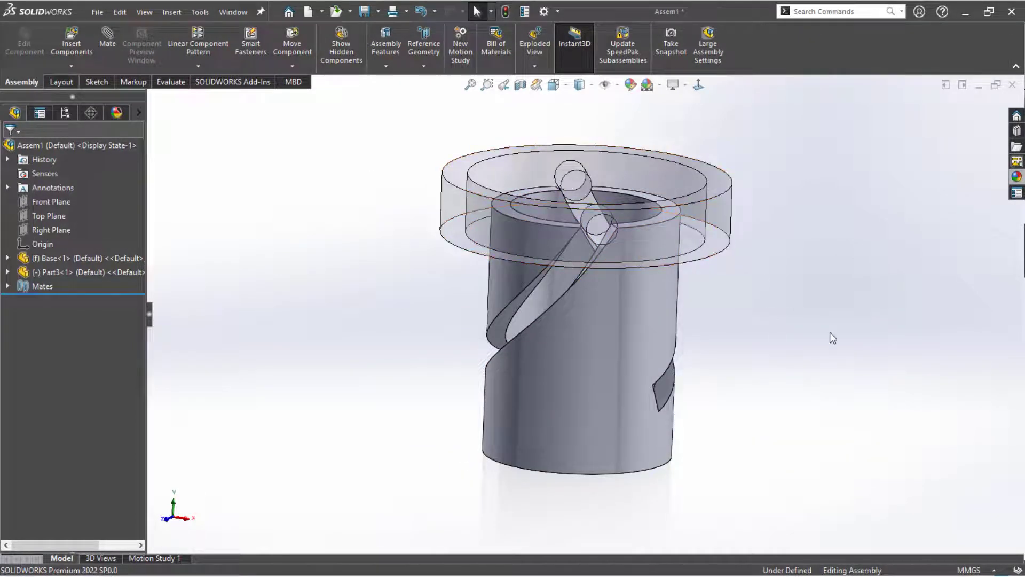
- Slide the ring down the cylinder to test how its pins follow the slots toward their closed ends
key(ctrl+1)
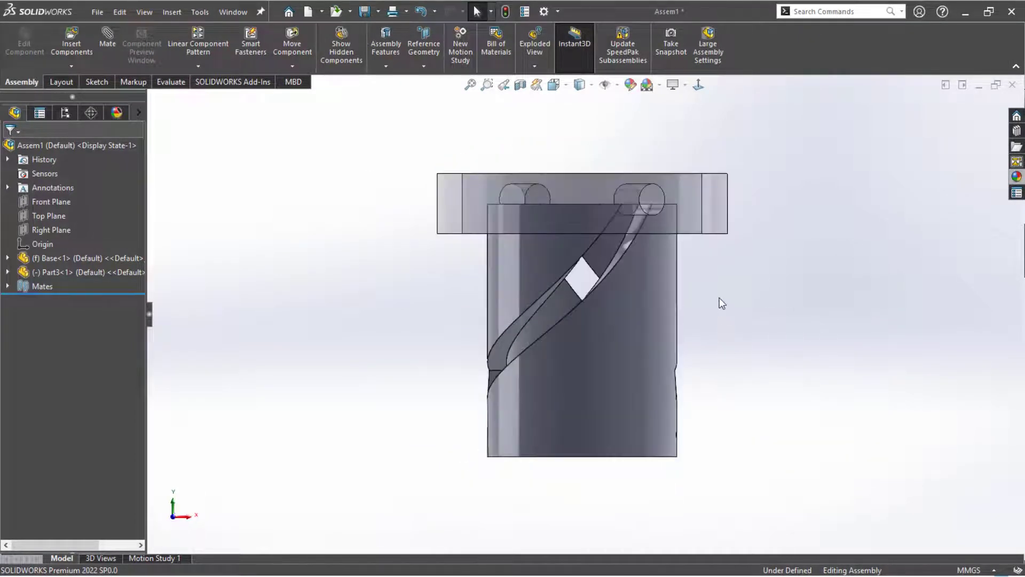
click(688, 223)
drag(688, 222, 669, 246)
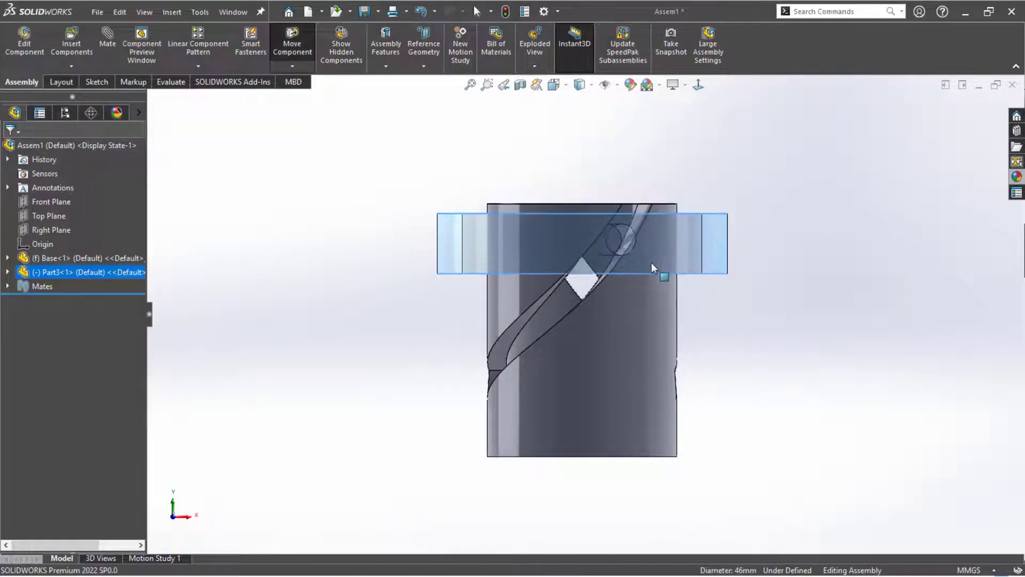
middle_drag(615, 305, 783, 415)
drag(776, 414, 785, 366)
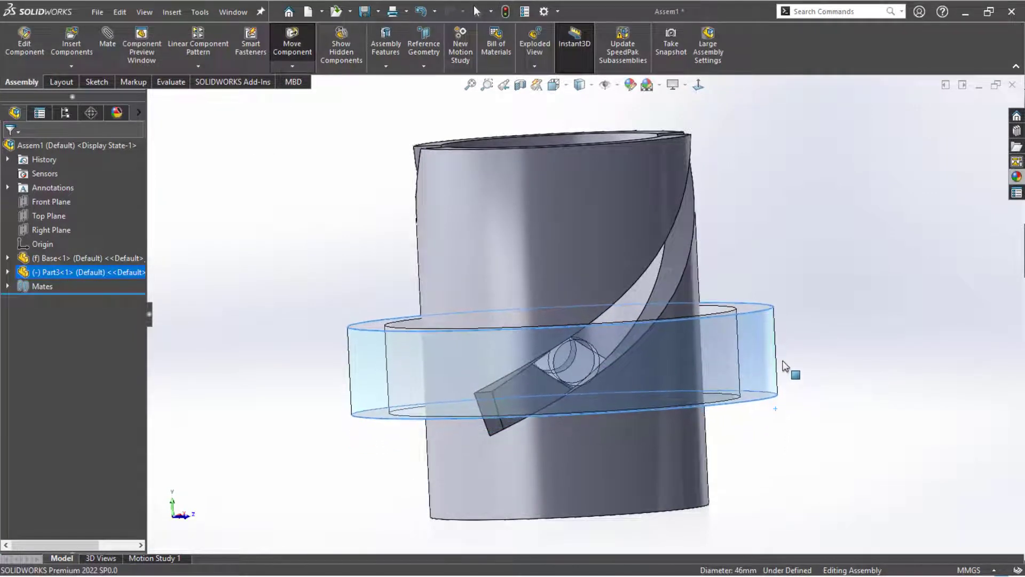
- Slide the ring back up the cylinder to test the pins' travel toward the slots' open upper ends
click(800, 426)
middle_drag(800, 425, 774, 408)
click(766, 395)
drag(764, 394, 800, 354)
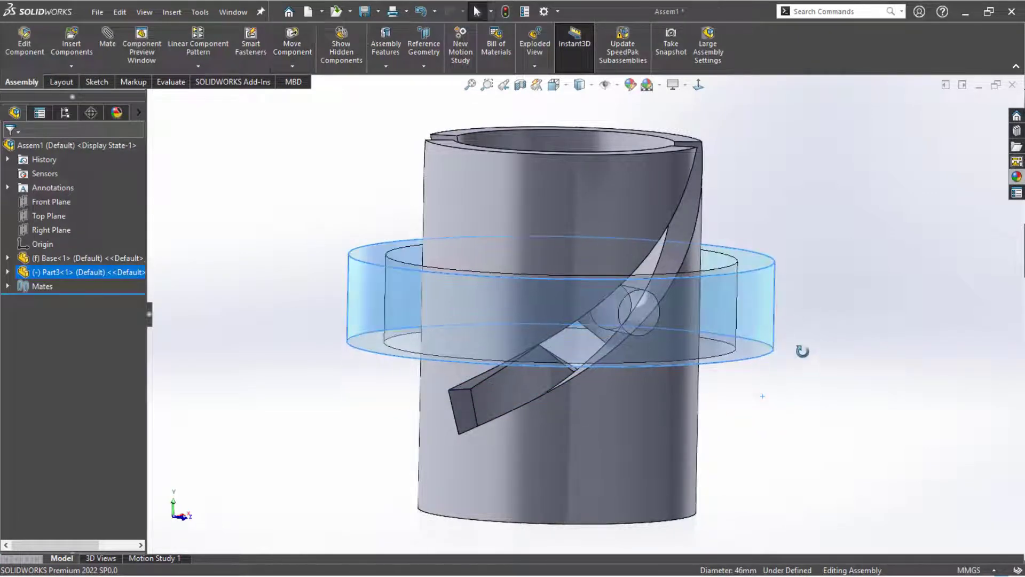
middle_drag(801, 354, 770, 351)
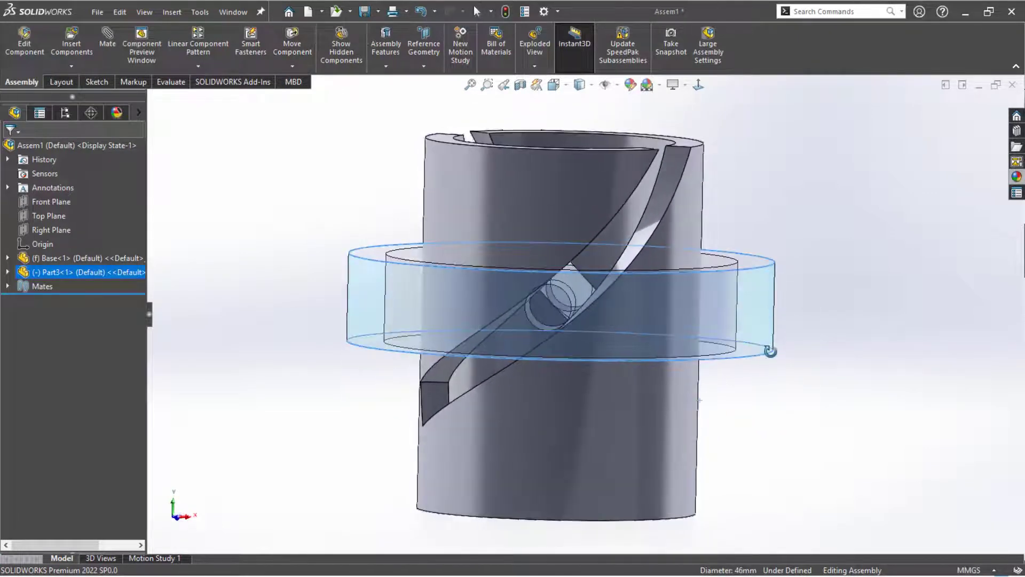
mouse_move(755, 315)
middle_down()
mouse_move(780, 284)
mouse_move(732, 316)
mouse_move(736, 347)
mouse_move(734, 318)
mouse_move(757, 293)
mouse_move(742, 303)
middle_up()
drag(771, 291, 795, 208)
middle_drag(779, 230, 747, 232)
- Examine how the ring's pins fit between the slot walls at the cylinder's open upper end, from above and from the side
scroll(744, 232, down, 1)
scroll(578, 201, down, 4)
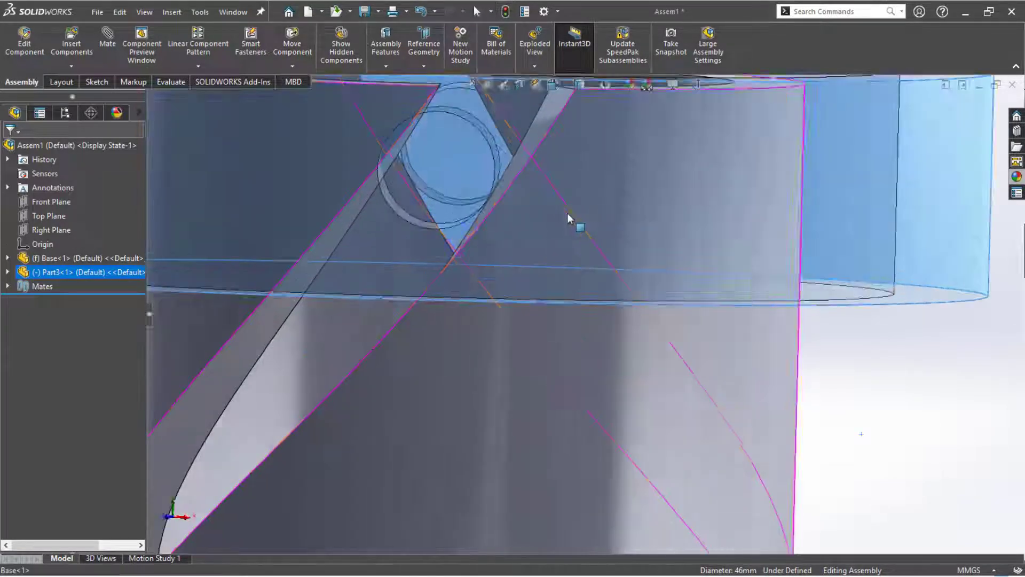
middle_drag(567, 213, 517, 359)
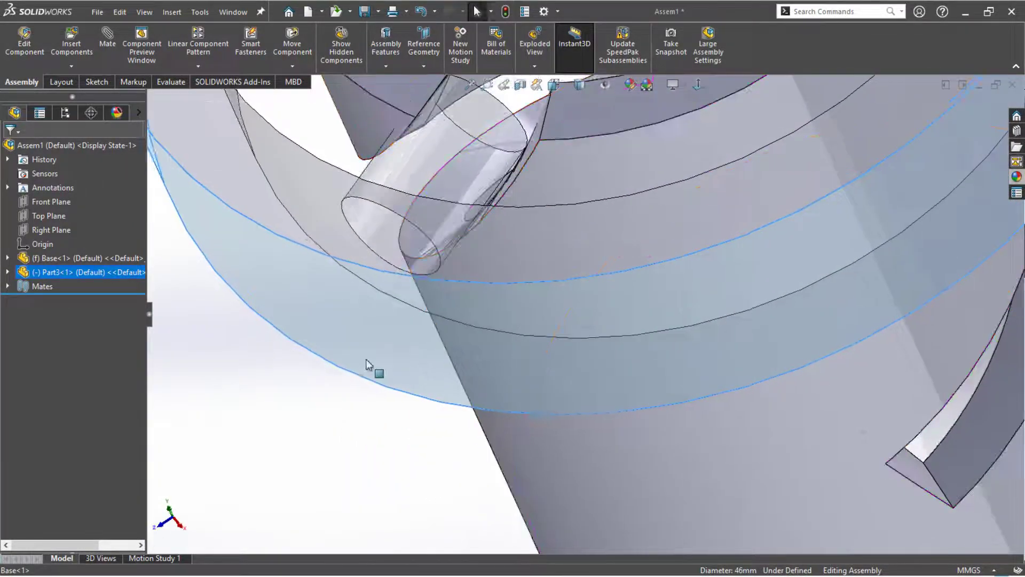
drag(366, 359, 316, 383)
middle_drag(316, 383, 355, 240)
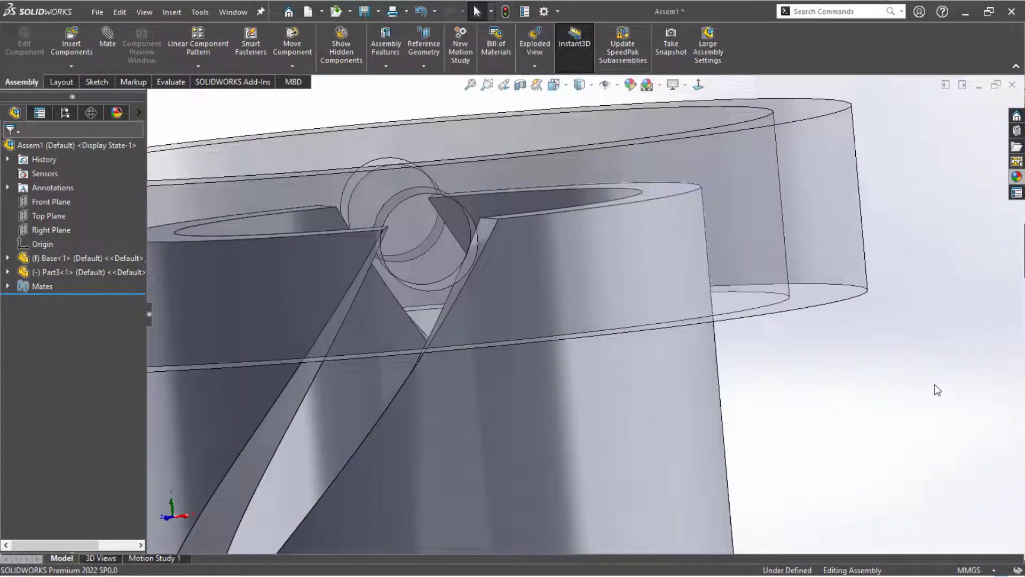
middle_drag(934, 385, 911, 389)
middle_drag(787, 405, 786, 379)
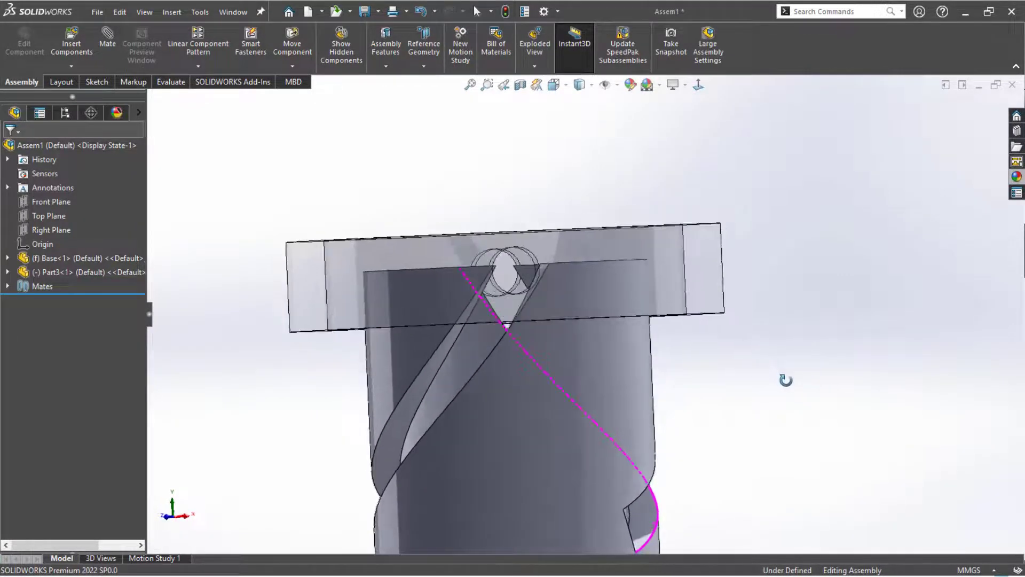
scroll(496, 281, down, 4)
middle_drag(522, 293, 517, 361)
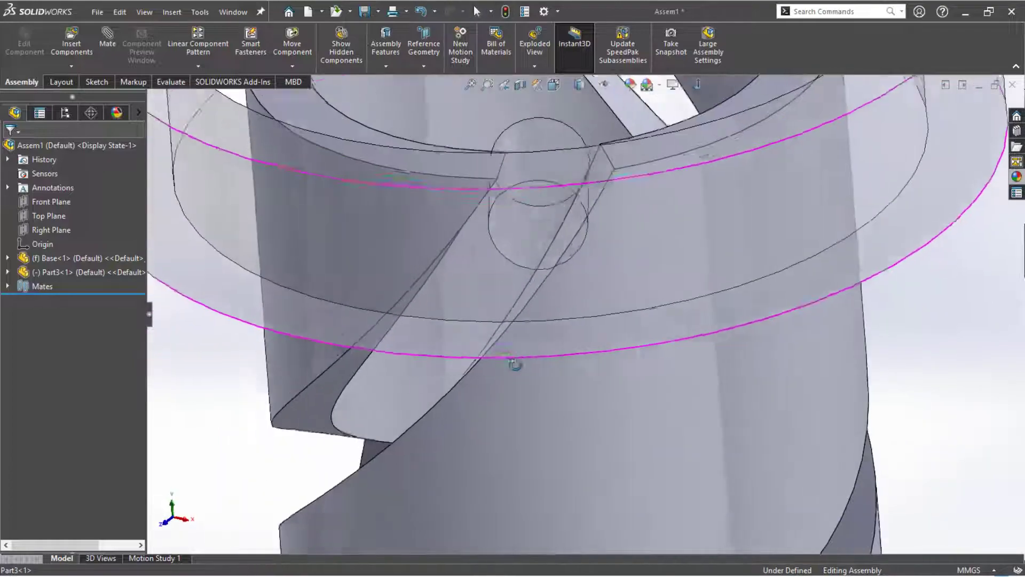
scroll(543, 280, up, 4)
scroll(550, 245, down, 3)
scroll(549, 237, up, 4)
scroll(581, 208, down, 6)
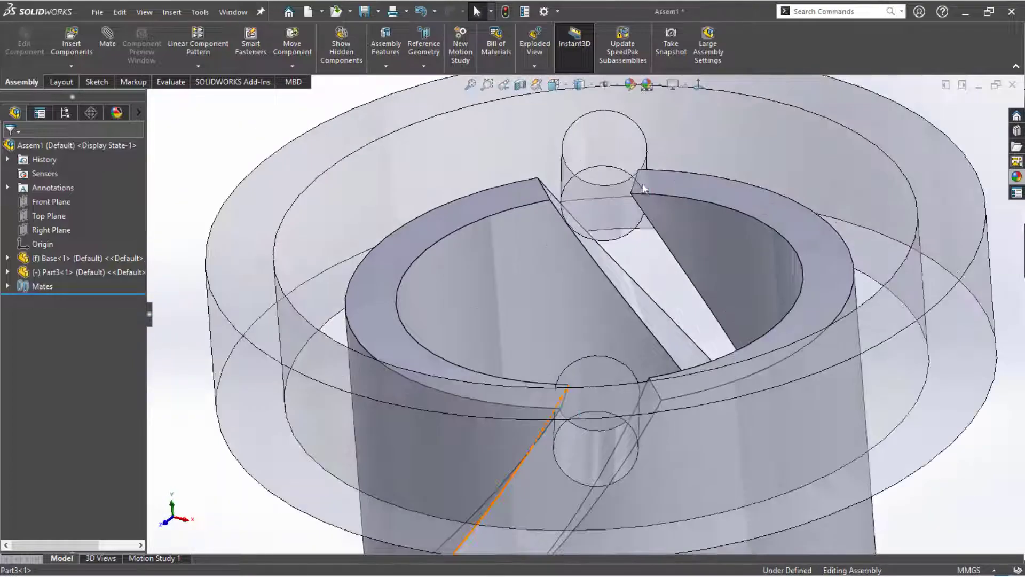
middle_drag(644, 190, 656, 151)
scroll(656, 169, up, 7)
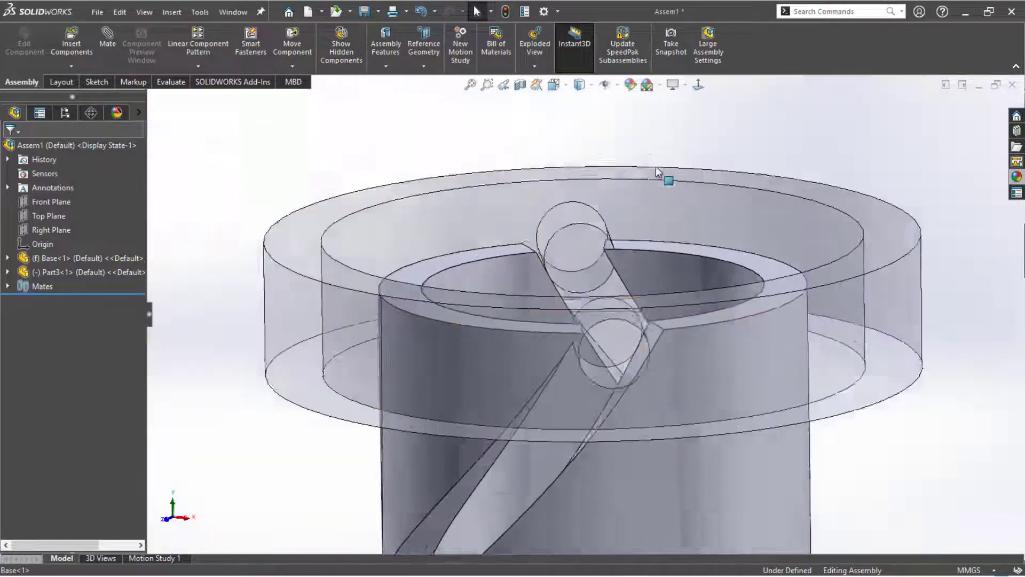
middle_drag(754, 345, 742, 353)
scroll(743, 352, down, 3)
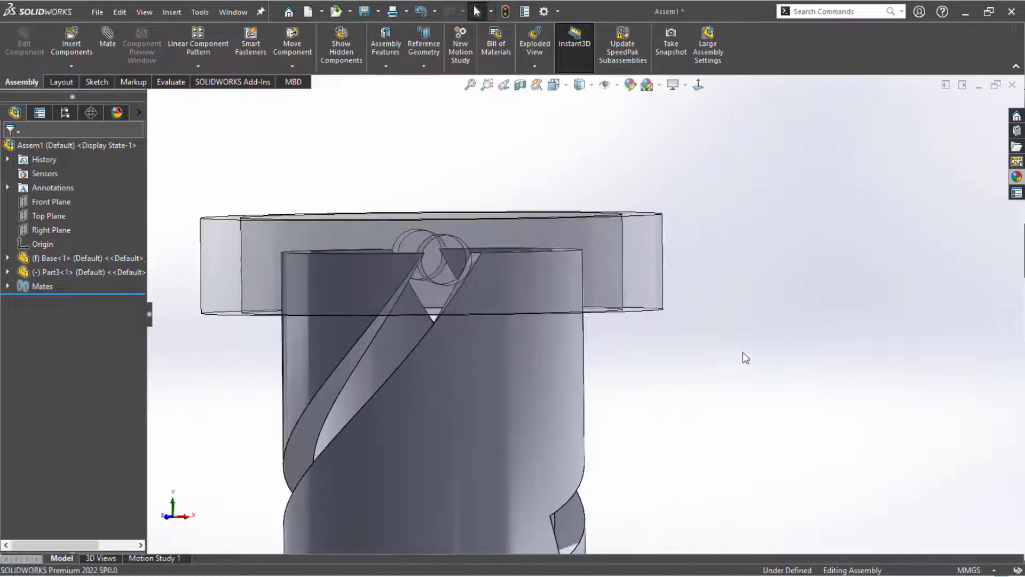
- Slide the ring down the cylinder until its pins sit at the closed lower ends of the slots, and check their fit
middle_drag(650, 319, 650, 381)
scroll(674, 419, up, 3)
drag(615, 352, 601, 427)
middle_drag(318, 500, 412, 476)
scroll(412, 480, down, 5)
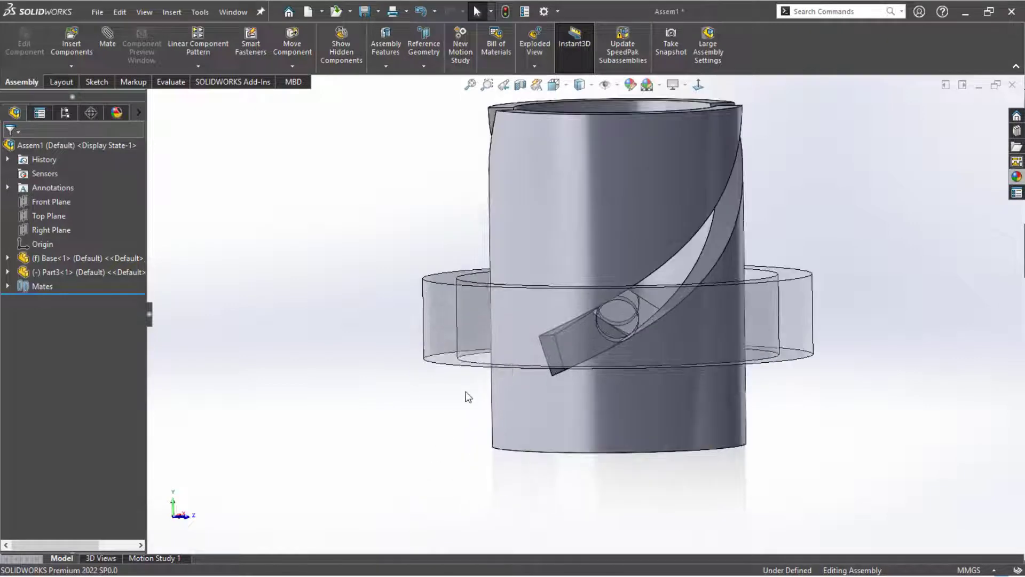
middle_drag(415, 394, 437, 376)
drag(440, 363, 429, 396)
click(425, 423)
middle_drag(426, 422, 313, 401)
scroll(454, 413, down, 2)
scroll(449, 415, up, 1)
scroll(453, 415, up, 2)
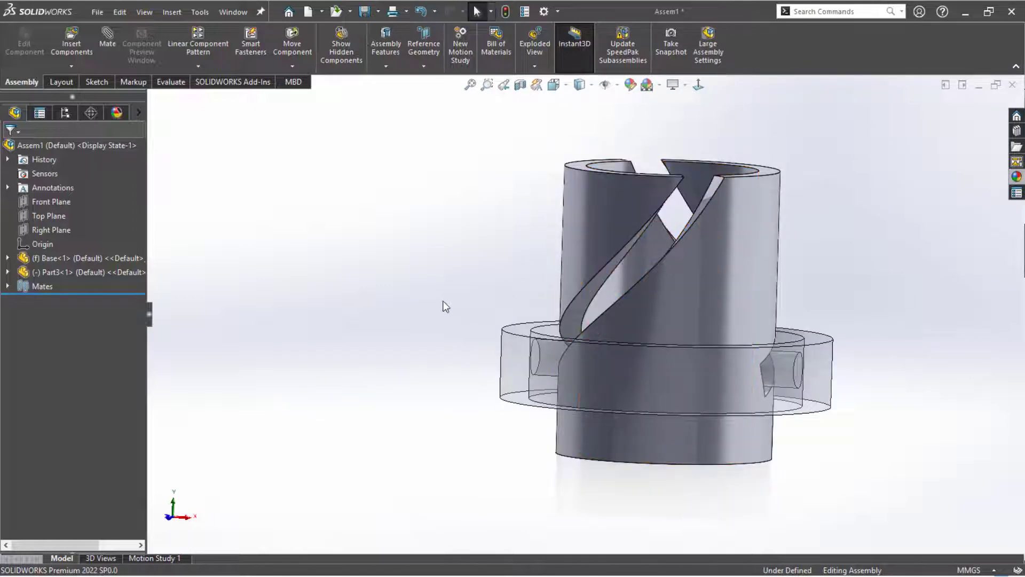
- Switch to the Assem2 assembly and slide its ring to the end of the slotted cylinder where the pins reach the slot openings
middle_drag(416, 415, 415, 440)
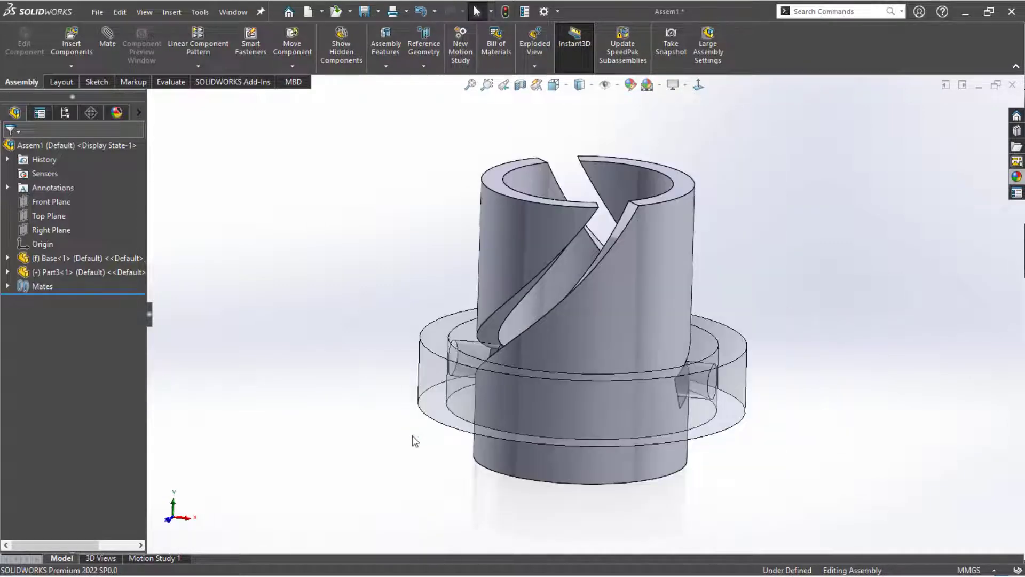
key(ctrl+Tab)
click(599, 300)
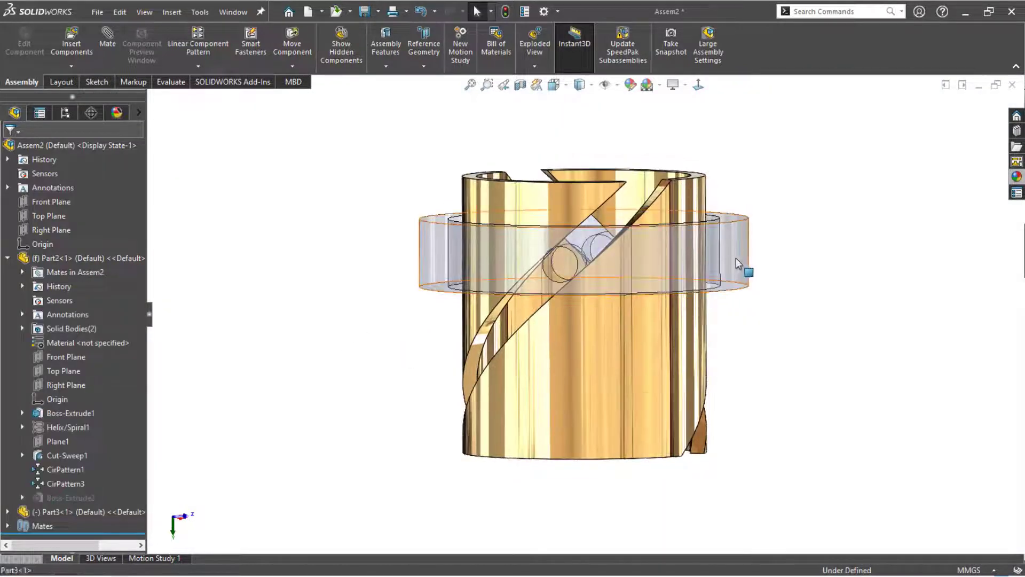
drag(737, 262, 782, 190)
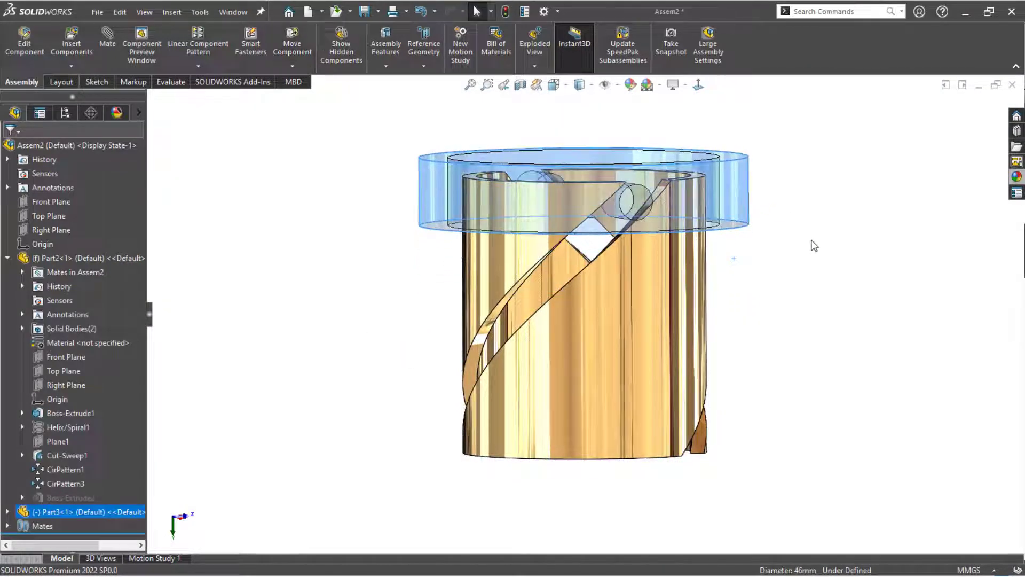
click(814, 246)
- Examine up close how the ring's round pin sits between the helical slot's walls at the open end
middle_drag(814, 245, 775, 231)
scroll(815, 213, down, 2)
scroll(514, 187, down, 3)
middle_drag(512, 186, 519, 187)
middle_drag(518, 188, 606, 210)
click(805, 251)
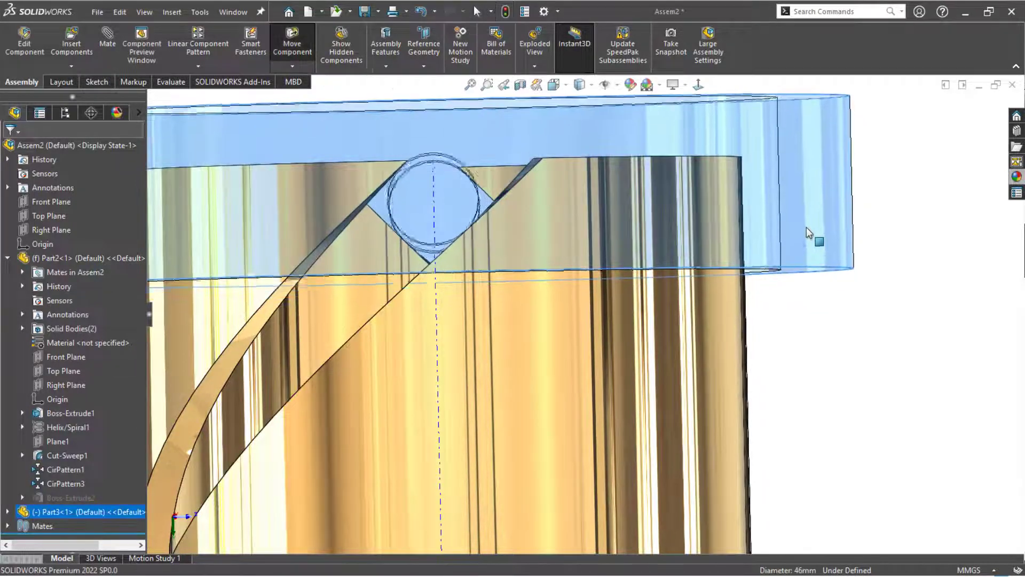
middle_drag(812, 229, 855, 328)
scroll(856, 326, up, 10)
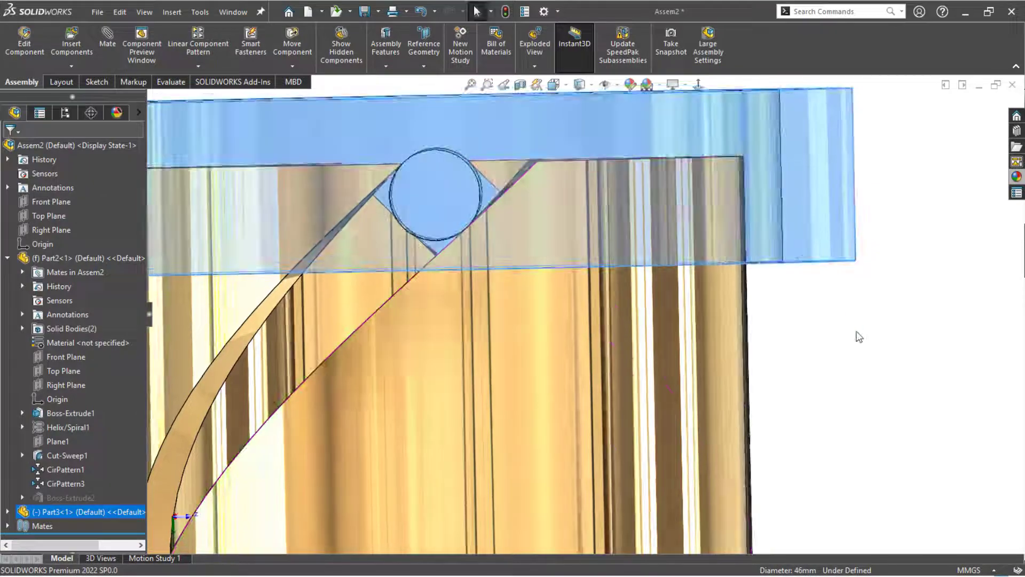
- View the assembly straight from the side and slide the ring down the cylinder to test the pins' travel along the helical slots
key(ctrl+8)
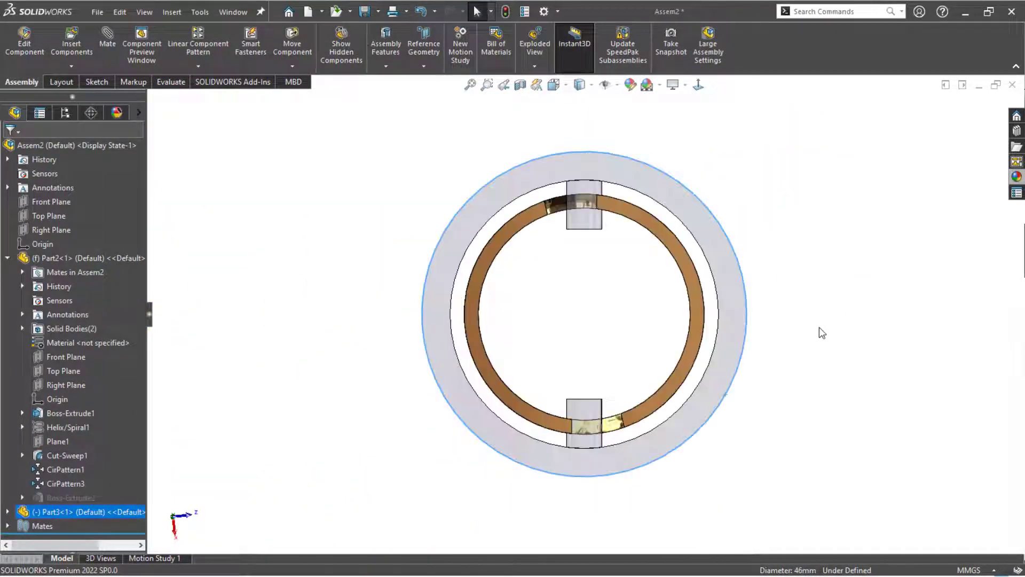
key(ctrl+shift+z)
click(867, 351)
key(ctrl+8)
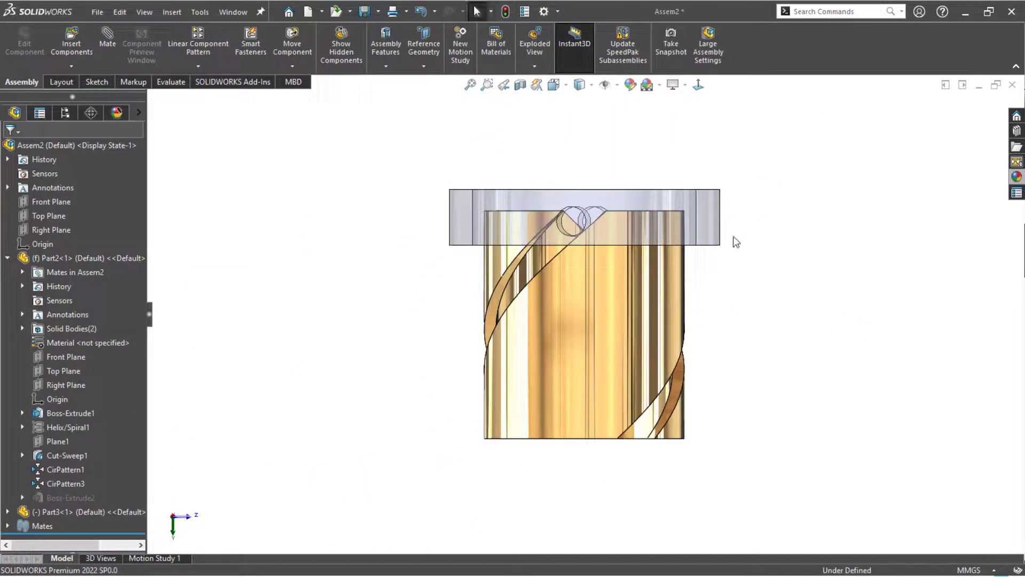
drag(716, 236, 715, 259)
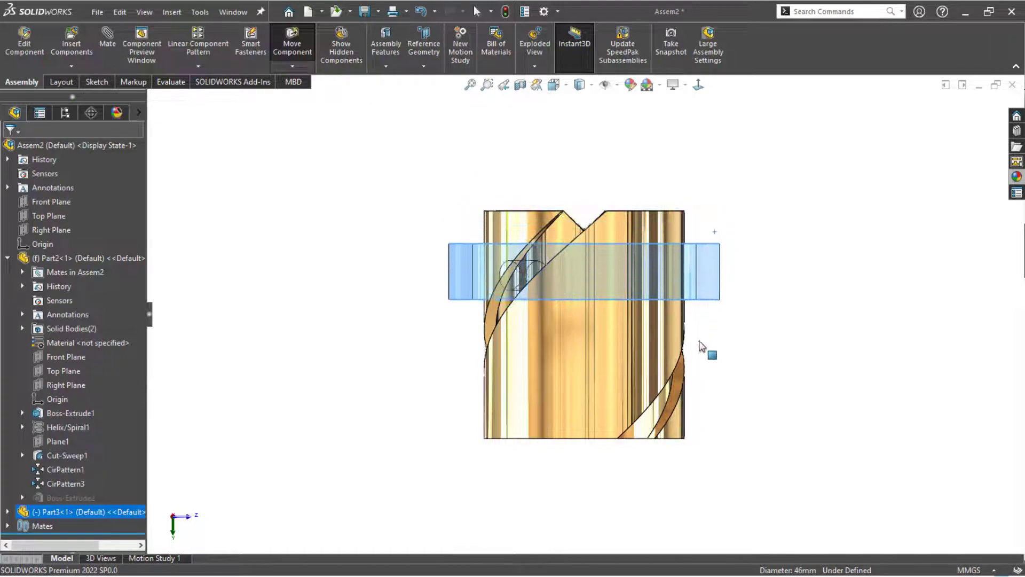
drag(700, 341, 671, 463)
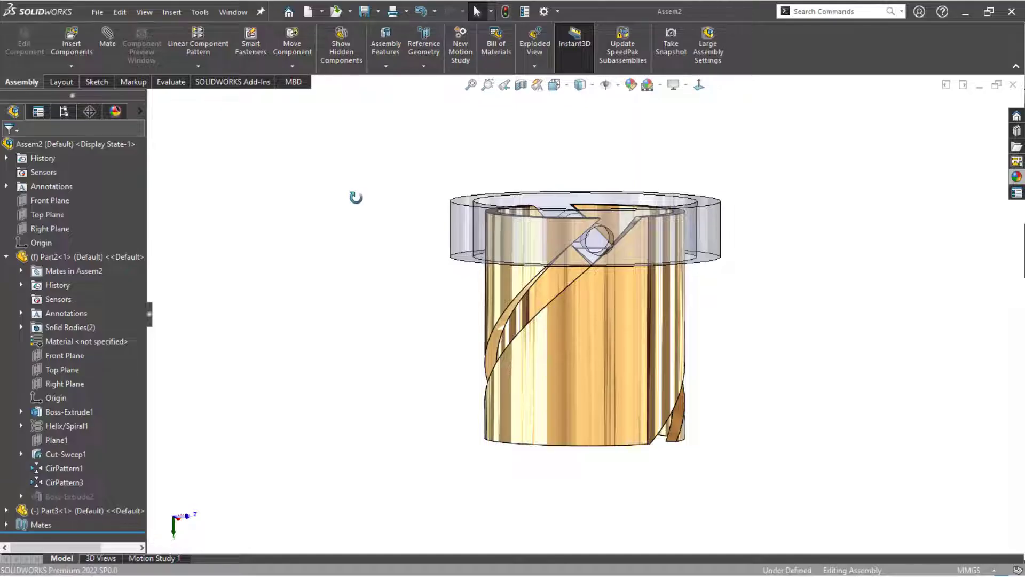
- Unsuppress Boss-Extrude2 in the Part2 cylinder and view the assembly squarely from the side
middle_drag(356, 198, 354, 239)
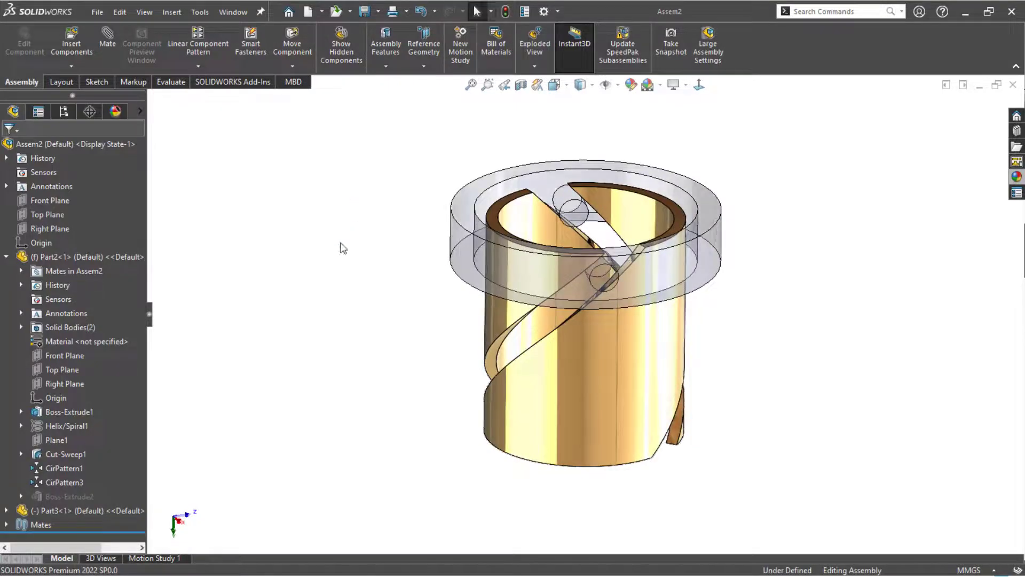
right_click(67, 495)
click(118, 347)
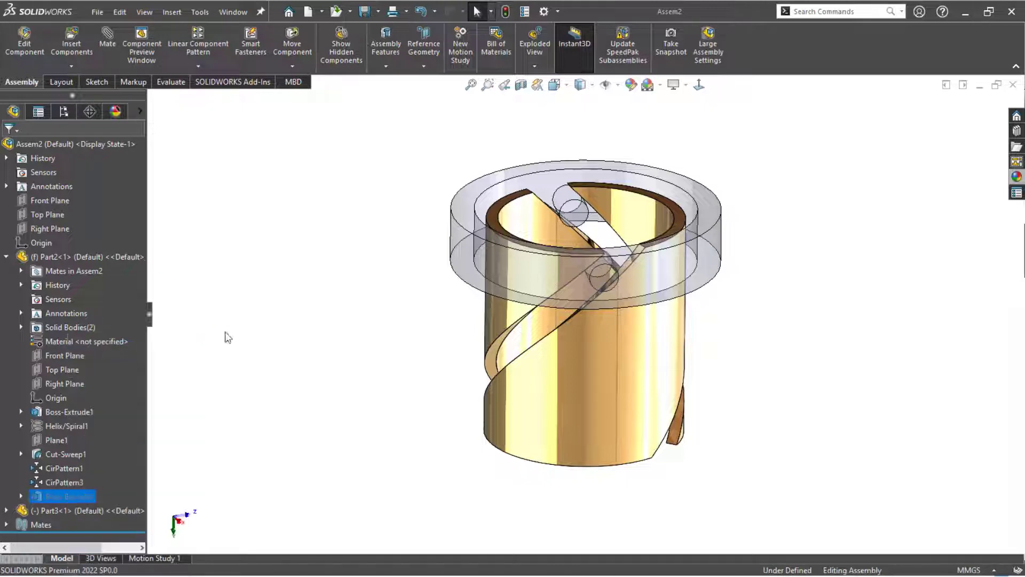
middle_drag(341, 330, 332, 274)
key(ctrl+8)
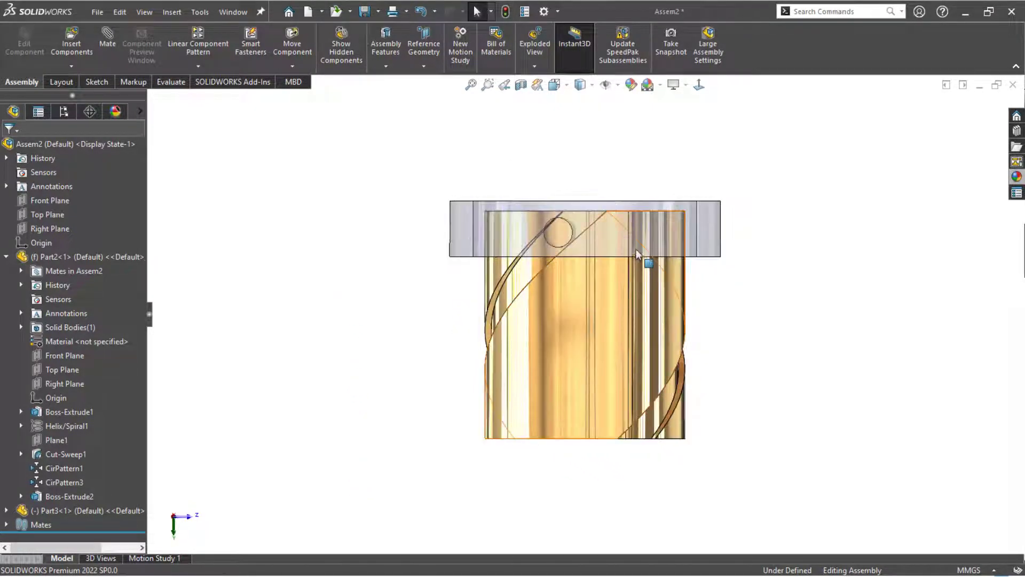
- Slide the ring slightly down the cylinder and examine from above how its pins pass through the slots and inner wall
click(649, 229)
click(392, 258)
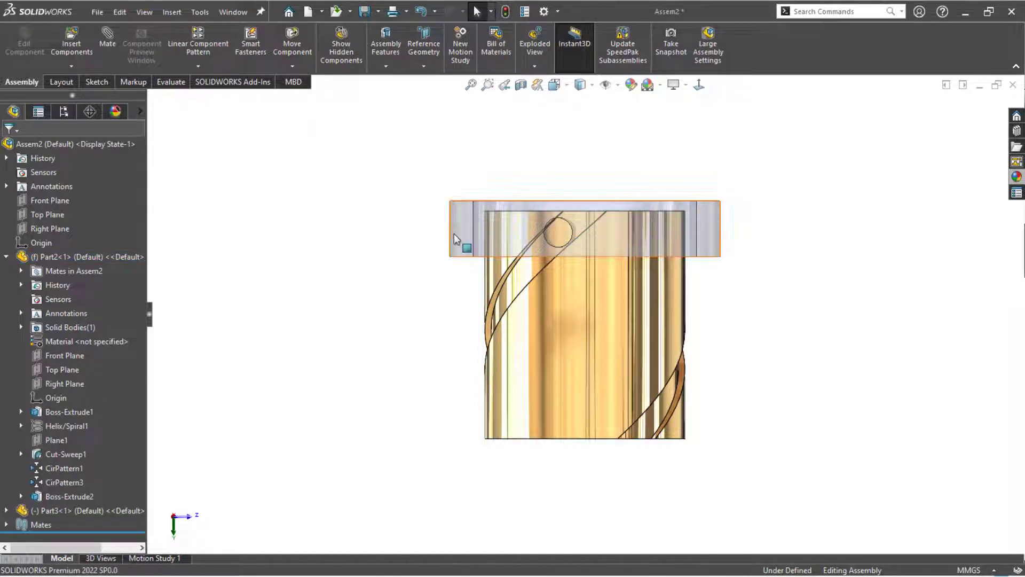
drag(453, 238, 470, 260)
middle_drag(366, 286, 366, 440)
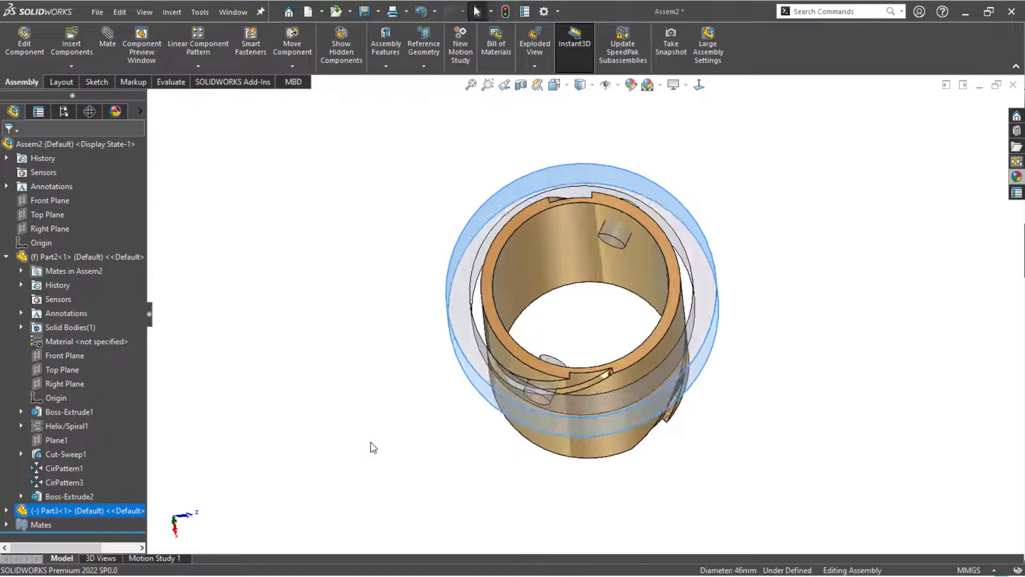
key(ctrl+8)
scroll(539, 234, down, 4)
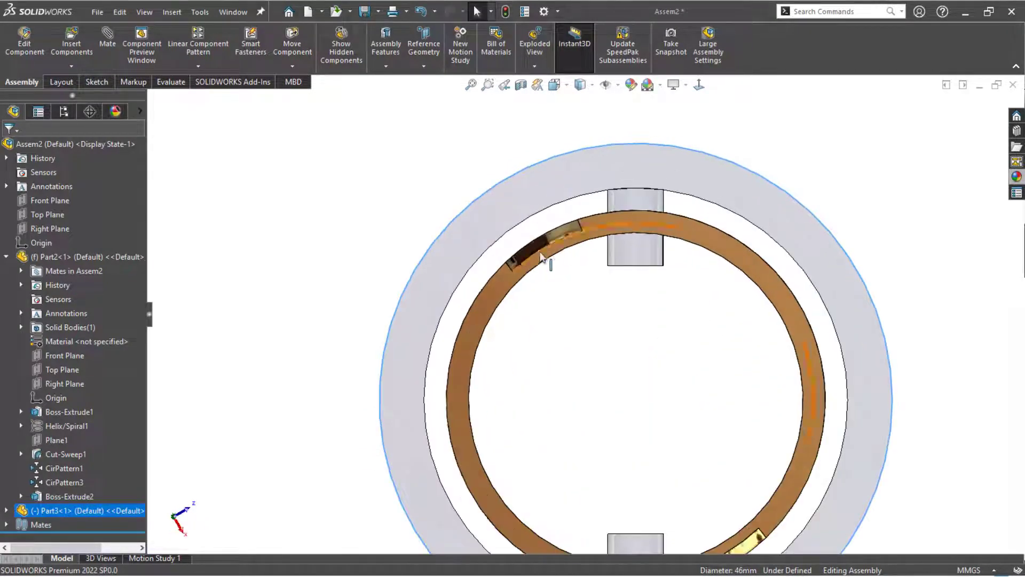
scroll(588, 305, up, 1)
middle_drag(587, 305, 592, 194)
scroll(588, 294, up, 3)
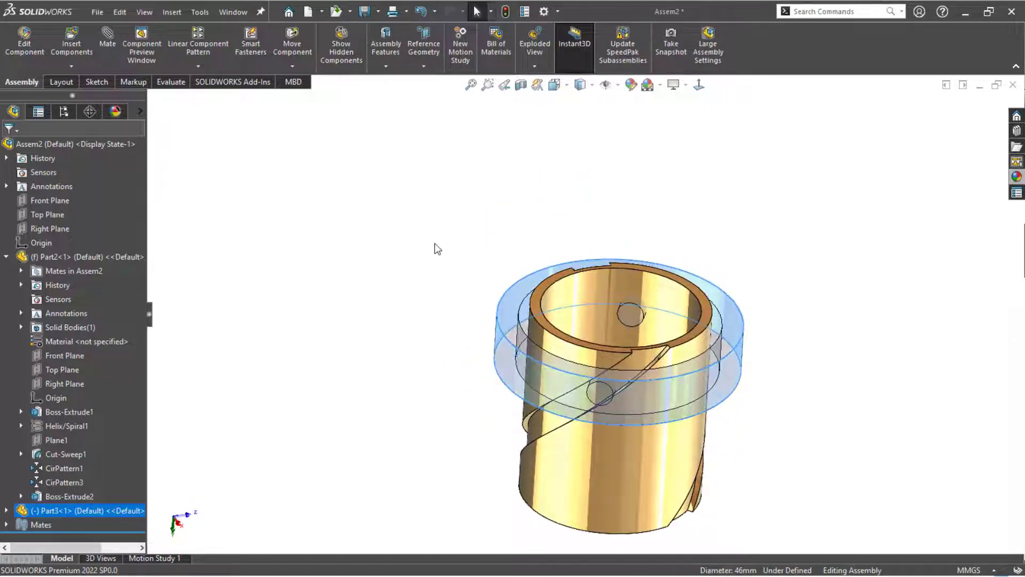
- From the isometric view, slide the ring from the cylinder's lower part to its upper end and check the pins in the slots
click(435, 242)
key(f)
key(ctrl+7)
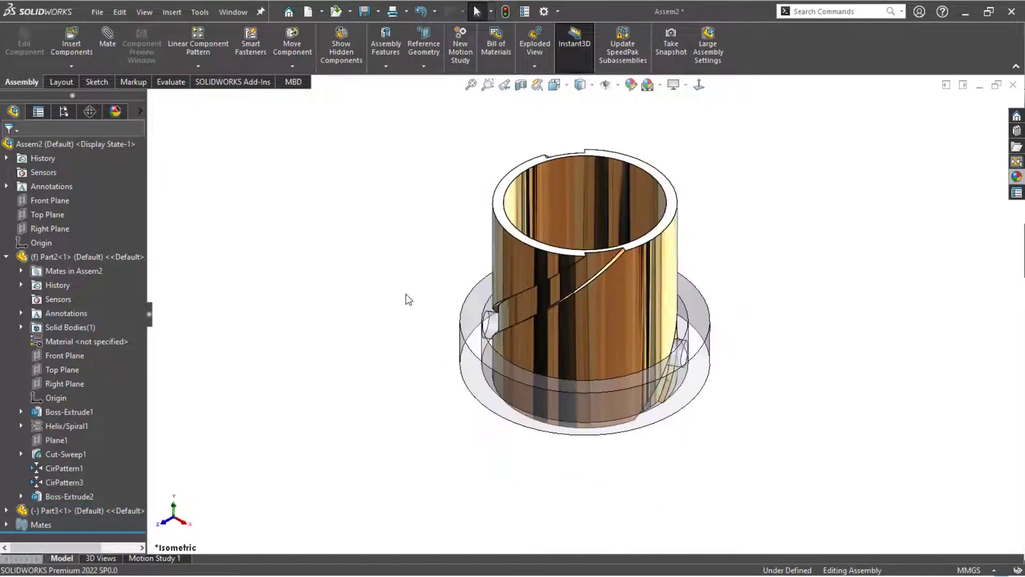
middle_drag(406, 294, 432, 335)
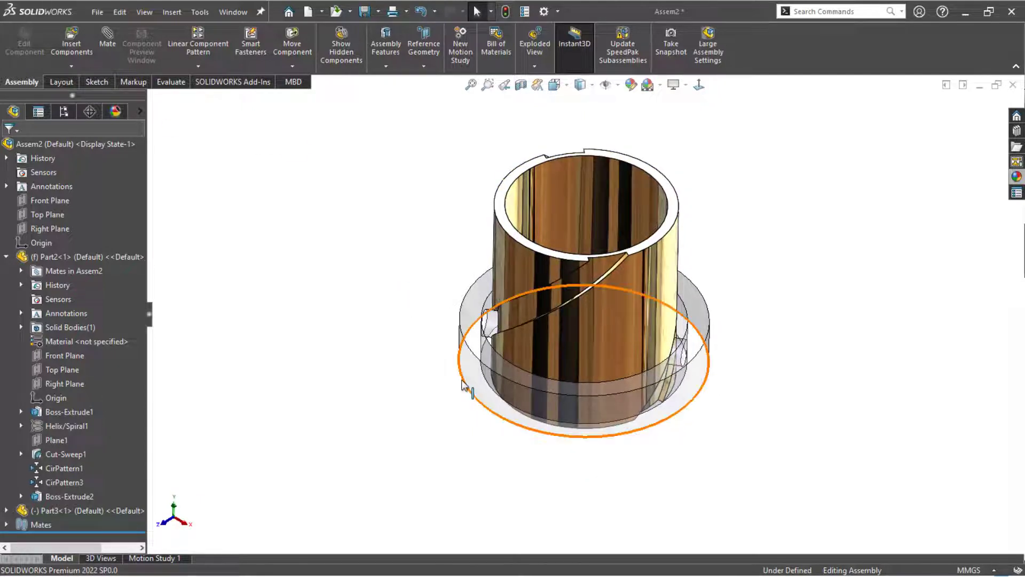
drag(464, 386, 491, 260)
middle_drag(487, 276, 479, 182)
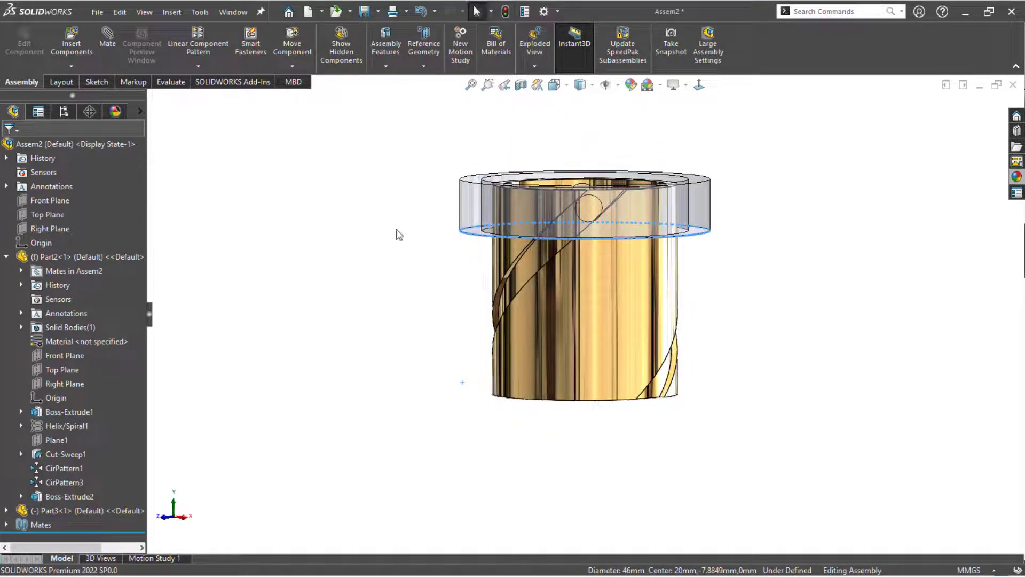